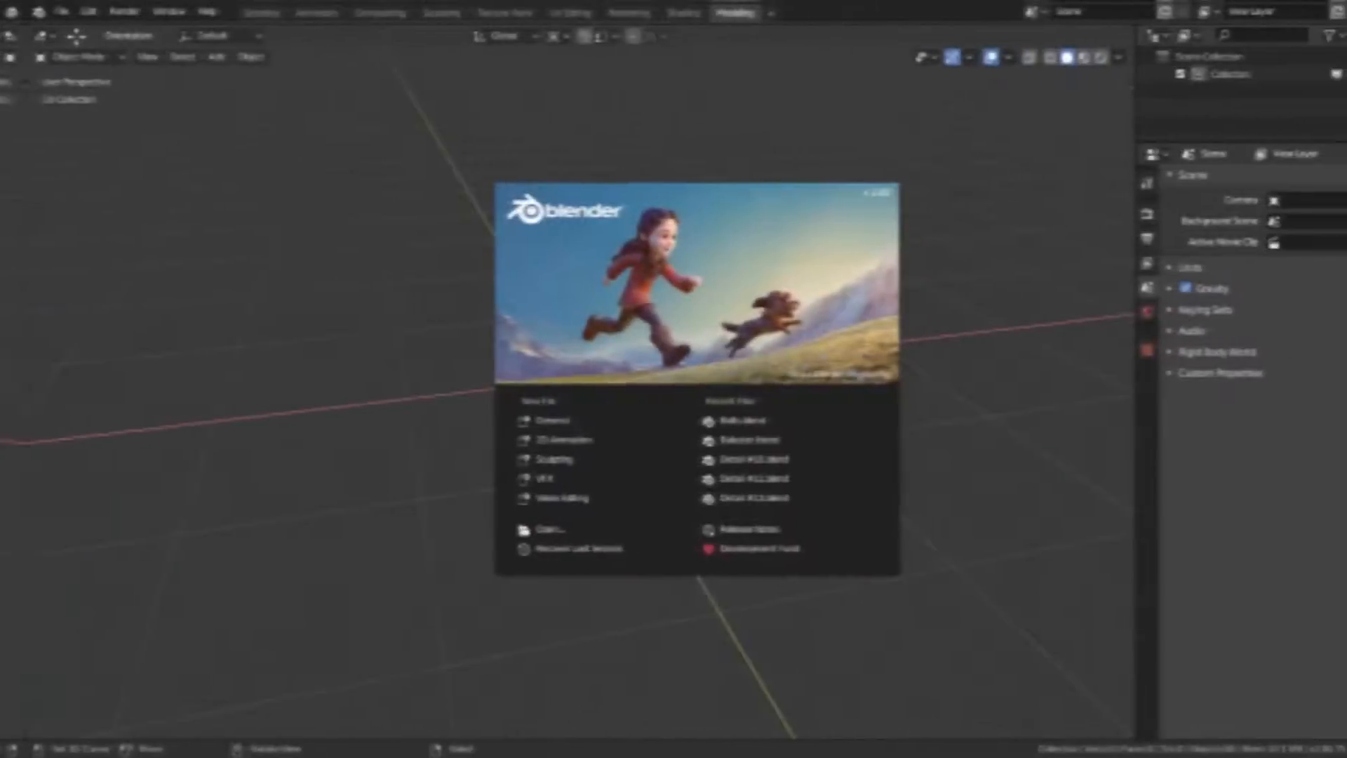
Step: Add a mesh circle with 20 vertices at the world origin
{"action": "left_click", "coordinate": [262, 297]}
{"action": "key", "text": "shift+a"}
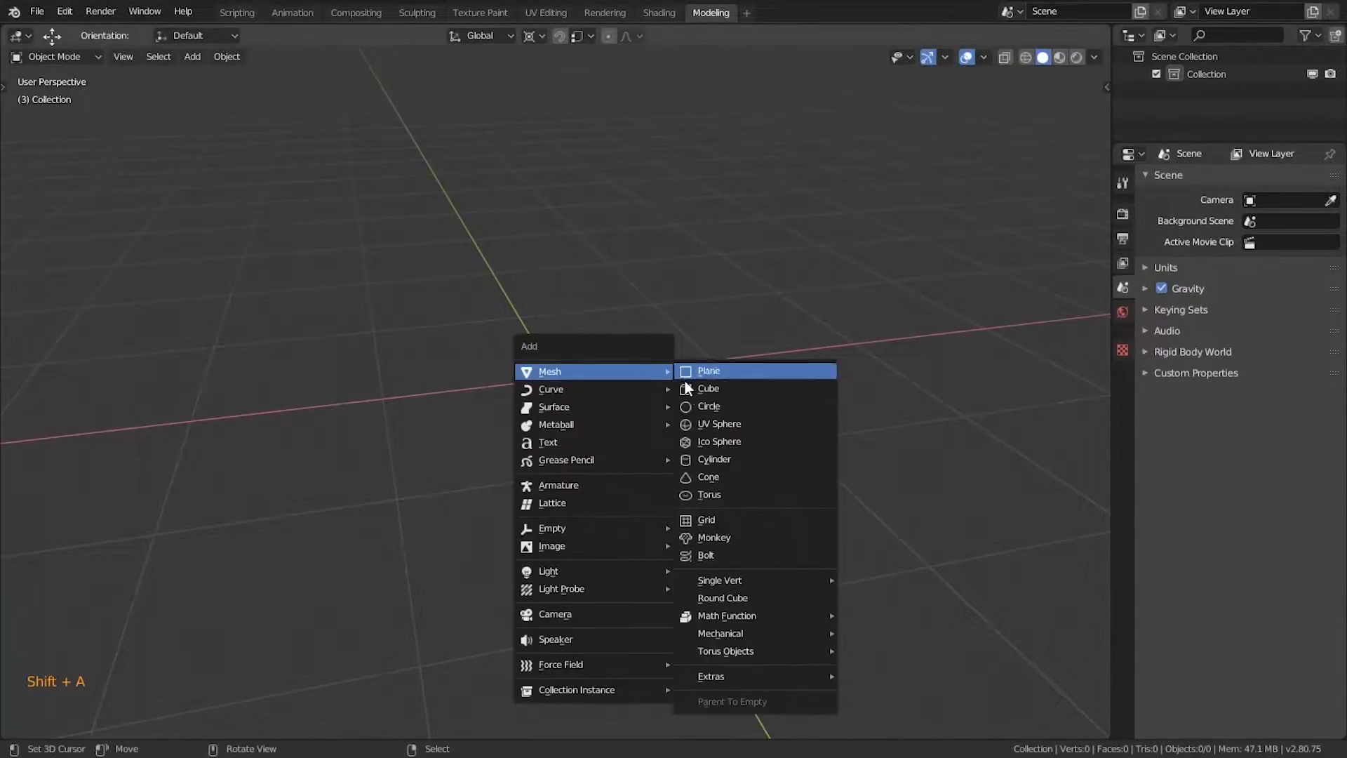
{"action": "left_click", "coordinate": [702, 404]}
{"action": "left_click", "coordinate": [166, 535]}
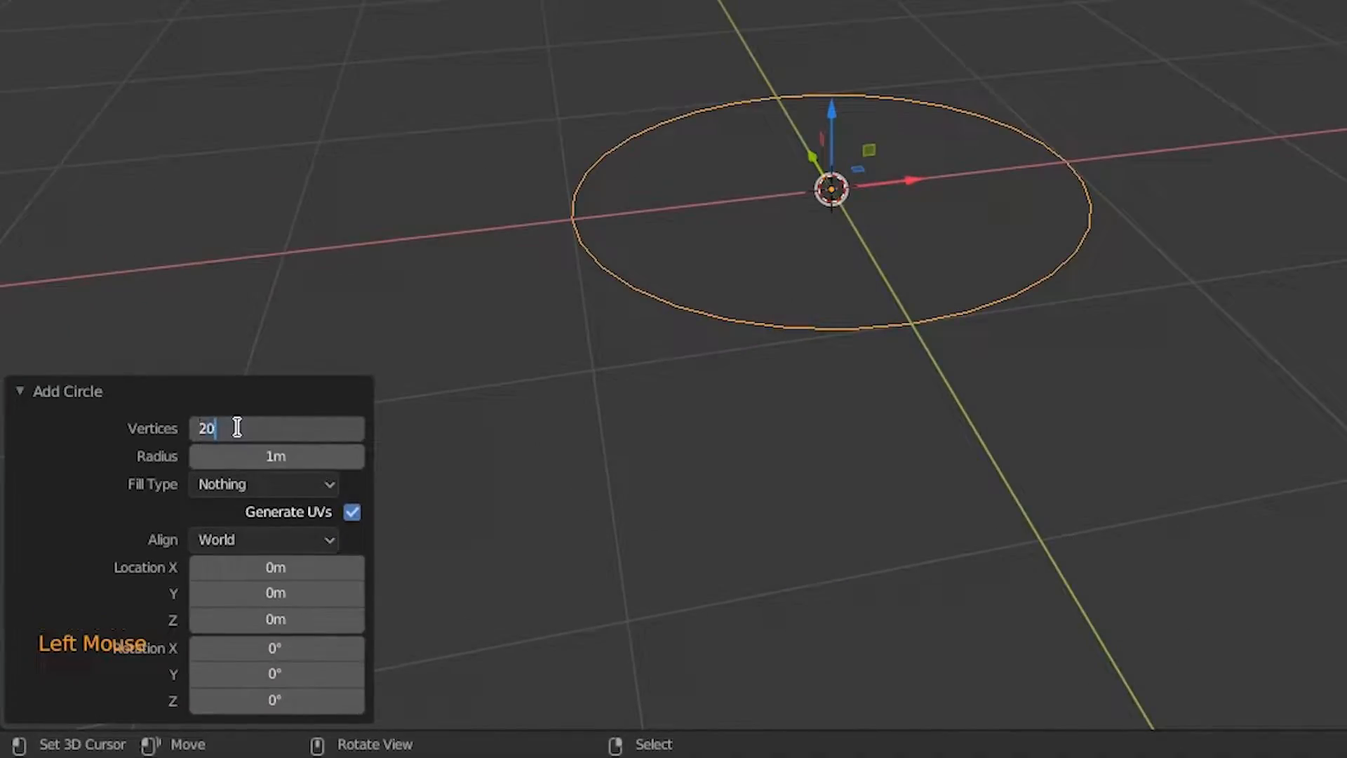
{"action": "type", "text": "20"}
{"action": "key", "text": "Return"}
Step: Delete the circle's vertices outside the upper-left quadrant in top view, keeping a six-vertex quarter arc
{"action": "key", "text": "shift+c"}
{"action": "key", "text": "Tab"}
{"action": "key", "text": "KP_7"}
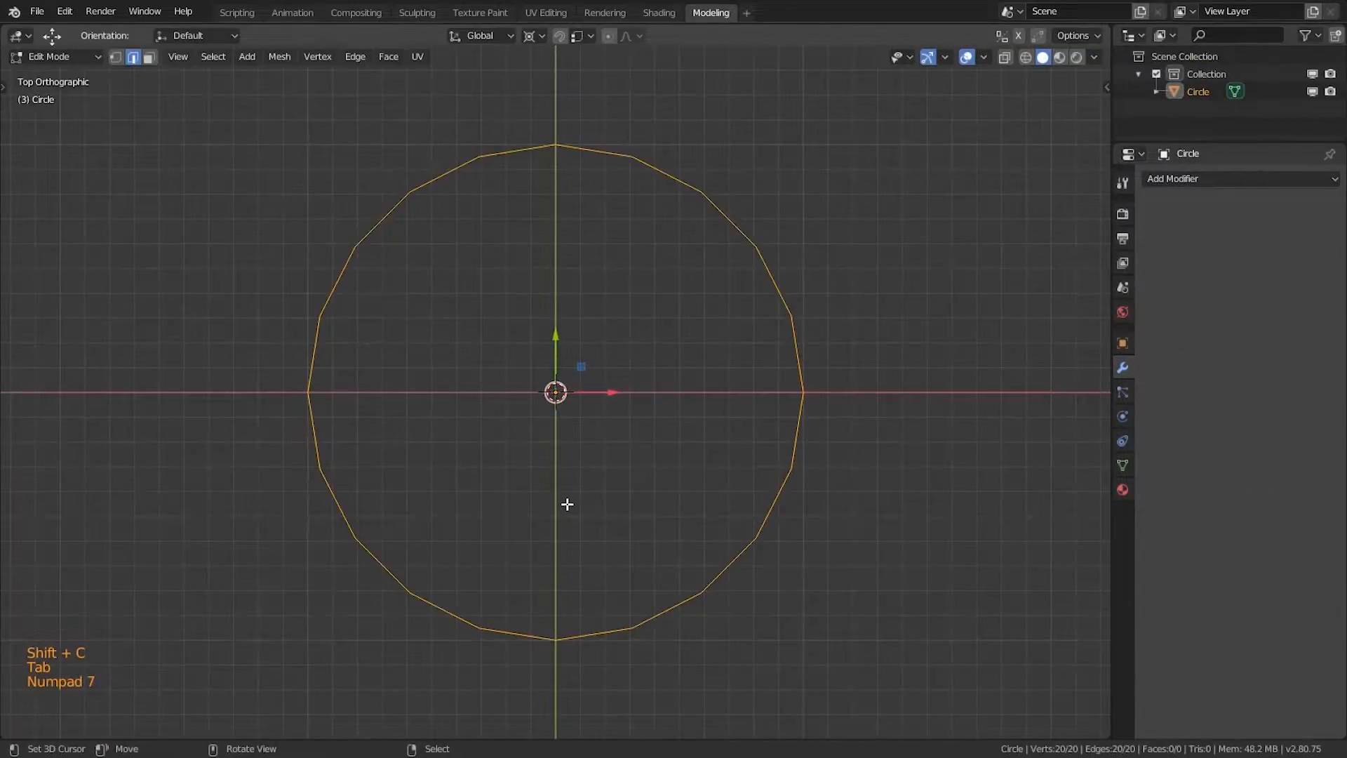
{"action": "key", "text": "1"}
{"action": "key", "text": "a"}
{"action": "mouse_move", "coordinate": [274, 489]}
{"action": "left_mouse_down", "text": "ctrl"}
{"action": "mouse_move", "coordinate": [418, 402]}
{"action": "mouse_move", "coordinate": [660, 66]}
{"action": "mouse_move", "coordinate": [616, 632]}
{"action": "mouse_move", "coordinate": [295, 519]}
{"action": "left_mouse_up", "text": "ctrl"}
{"action": "right_click", "coordinate": [632, 157], "text": "shift"}
{"action": "key", "text": "x"}
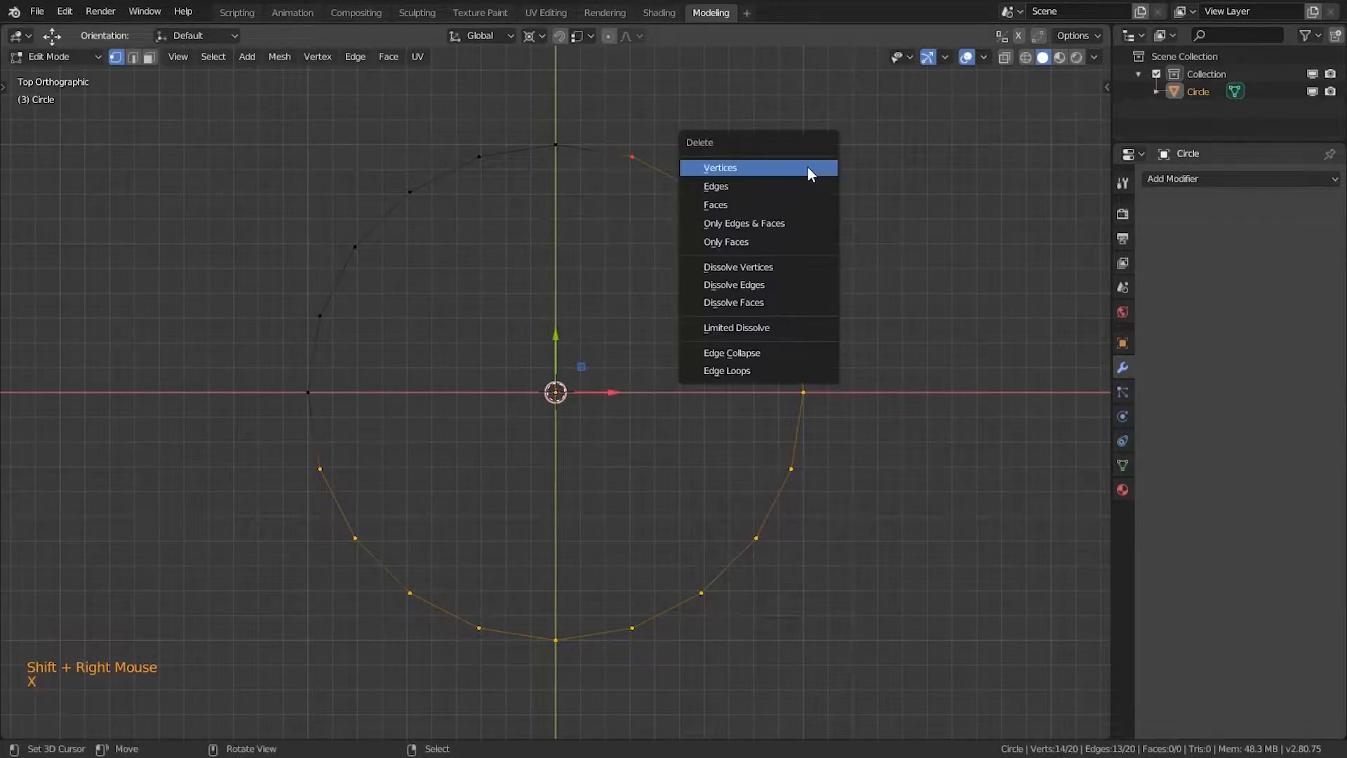
{"action": "left_click", "coordinate": [810, 172]}
Step: Extrude the whole quarter arc upward along Z by about 0.34 m
{"action": "middle_click_drag", "start_coordinate": [745, 210], "coordinate": [586, 318]}
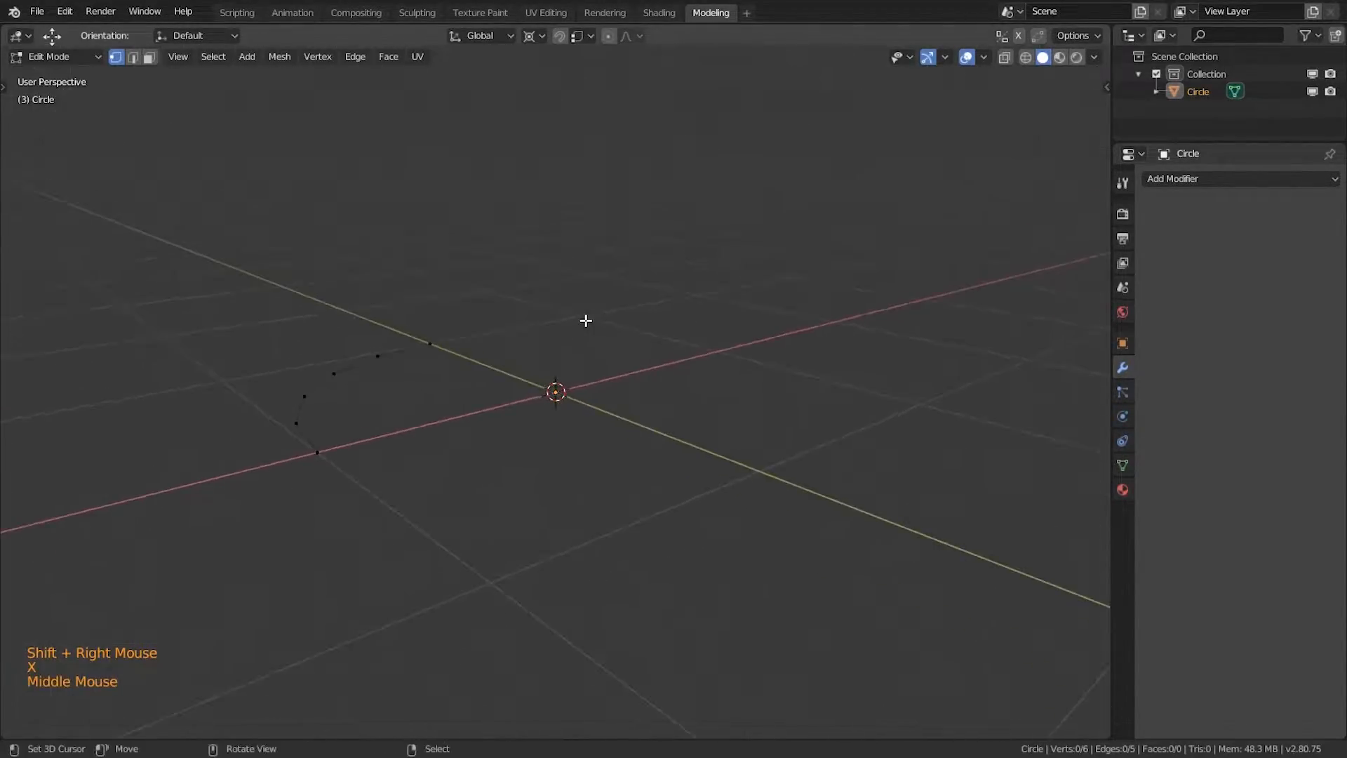
{"action": "key", "text": "a"}
{"action": "key", "text": "e"}
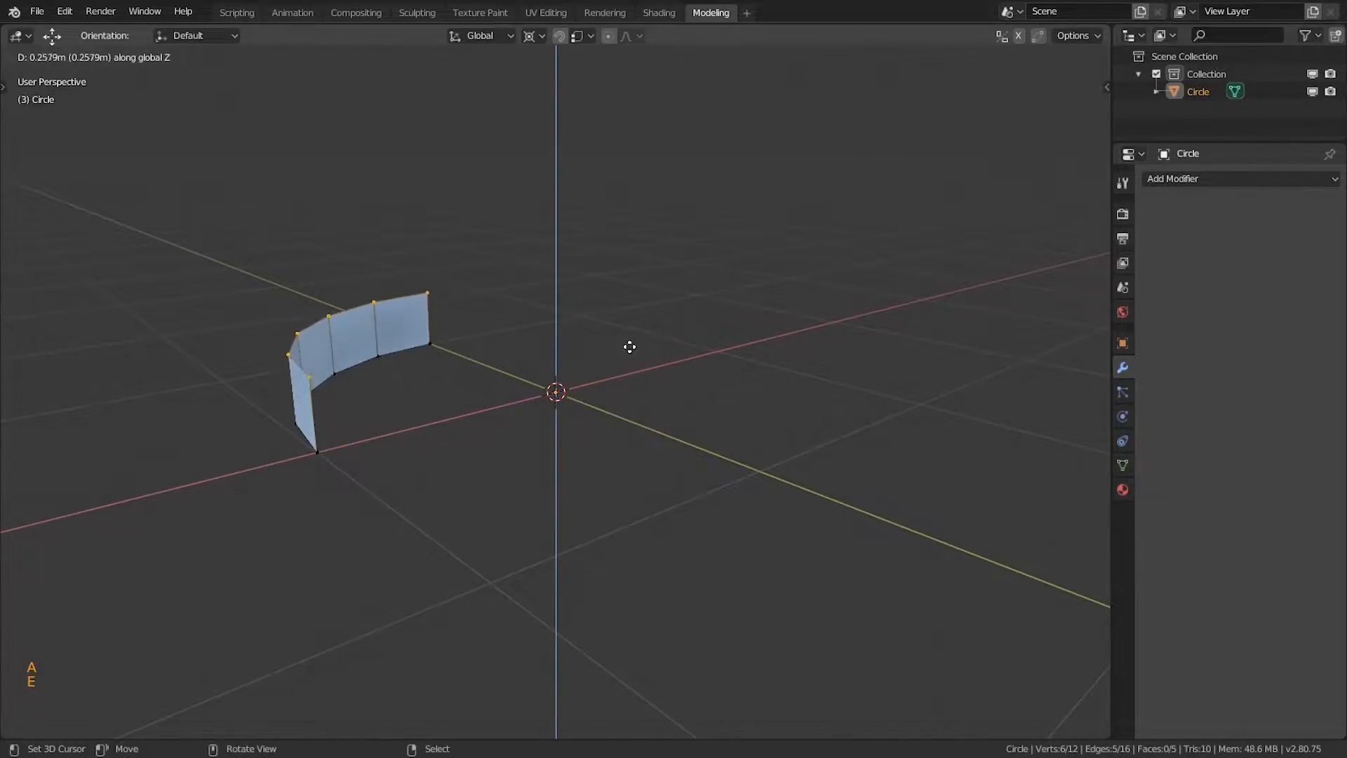
{"action": "left_click", "coordinate": [628, 329]}
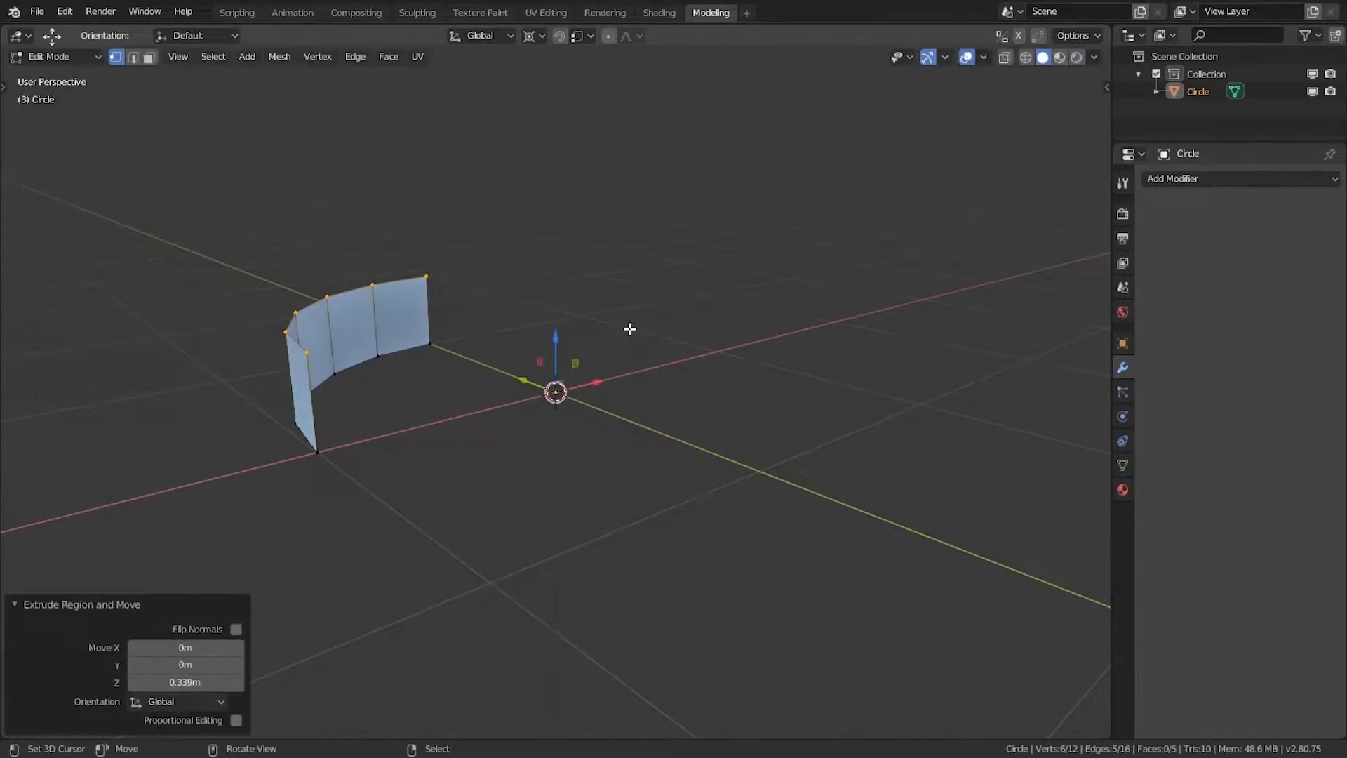
Step: Extrude the upper rim, scale it horizontally inward about the 3D cursor to roughly 0.89, and raise it about 0.06 m
{"action": "mouse_move", "coordinate": [472, 355]}
{"action": "middle_mouse_down"}
{"action": "mouse_move", "coordinate": [415, 367]}
{"action": "mouse_move", "coordinate": [485, 364]}
{"action": "middle_mouse_up"}
{"action": "left_click", "coordinate": [535, 36]}
{"action": "key", "text": "e"}
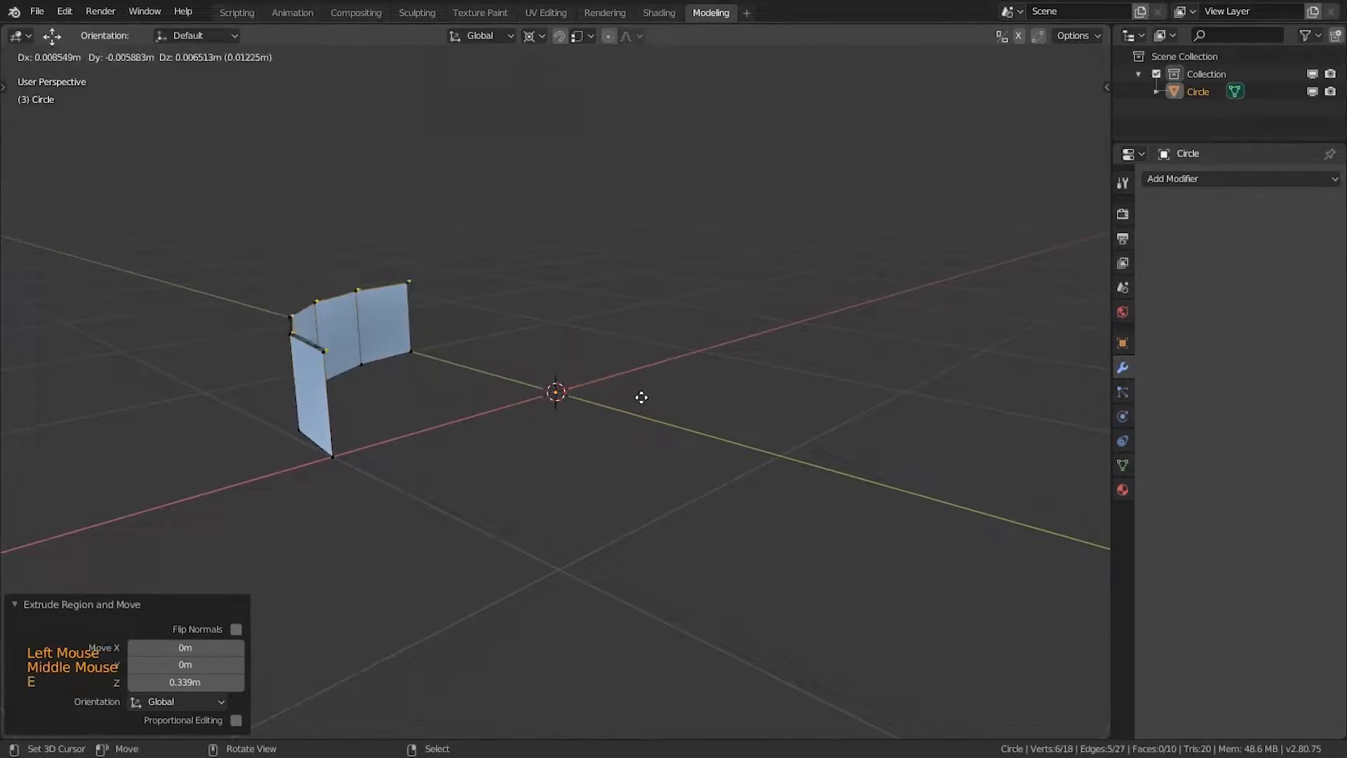
{"action": "key", "text": "Escape"}
{"action": "key", "text": "s"}
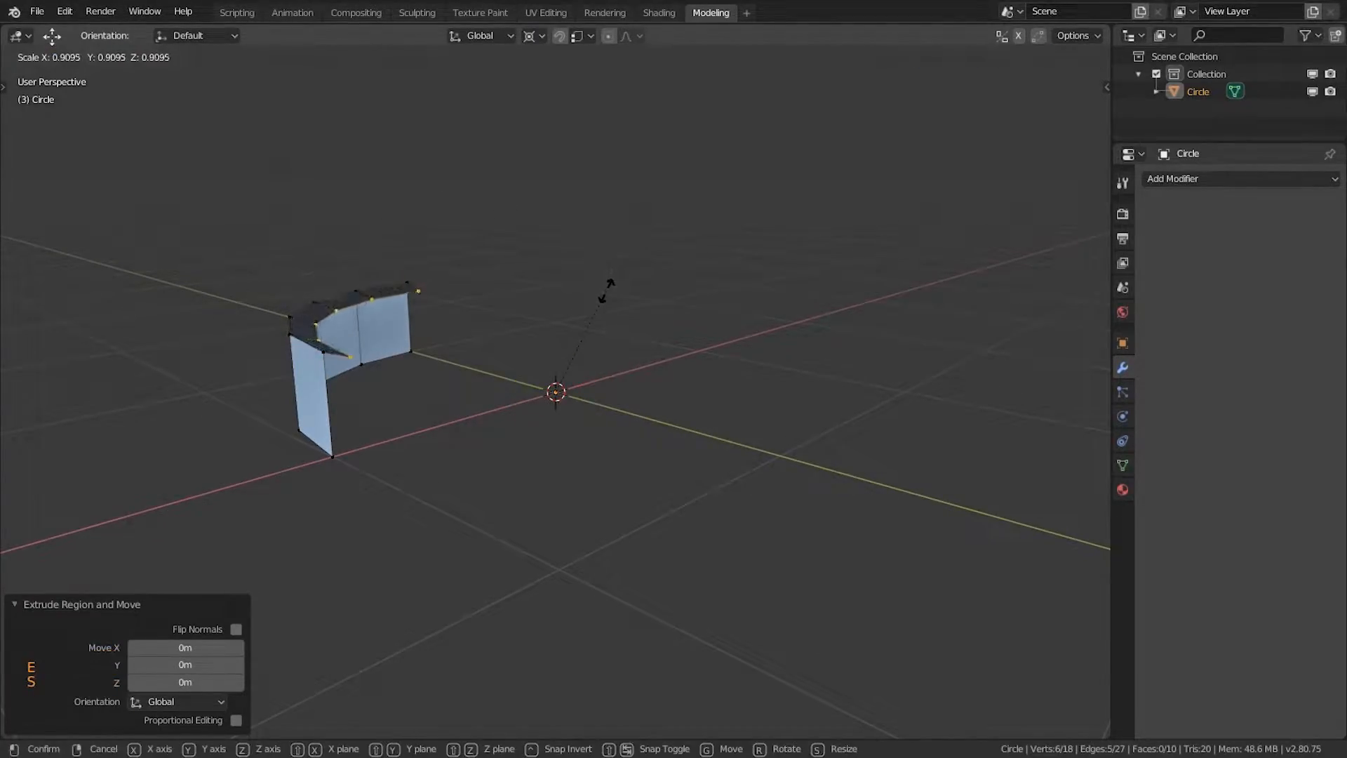
{"action": "key", "text": "shift+z"}
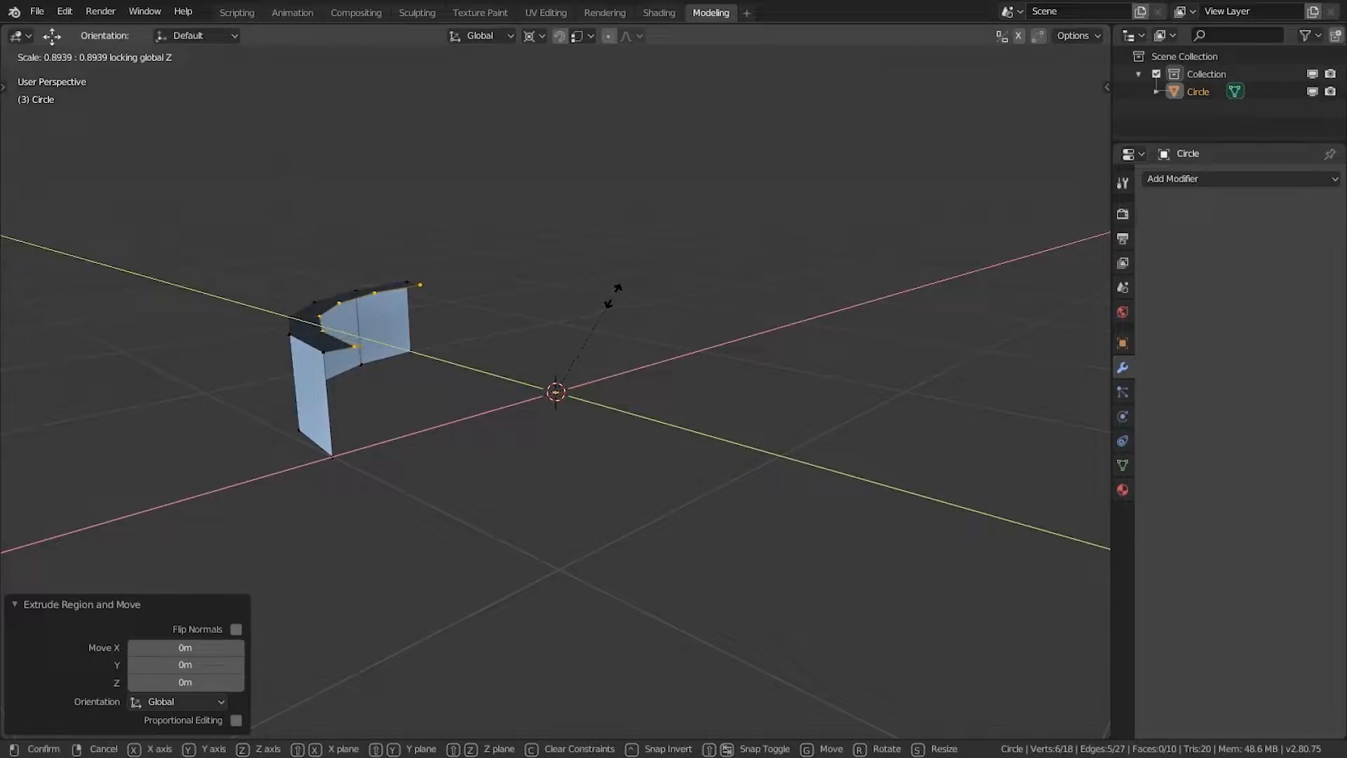
{"action": "left_click", "coordinate": [609, 301]}
{"action": "key", "text": "g"}
{"action": "key", "text": "z"}
{"action": "left_click", "coordinate": [554, 327]}
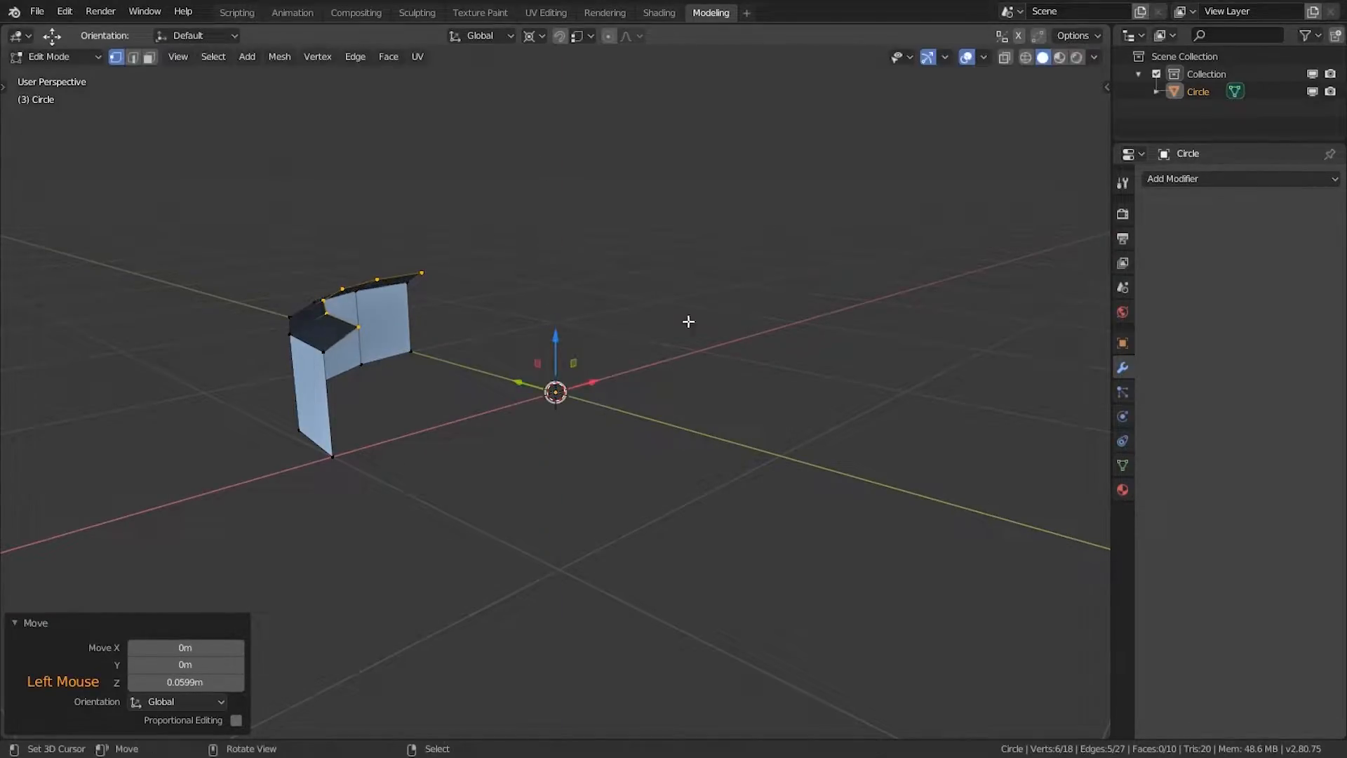
Step: Extrude the inner rim again and scale it inward to about 0.897 in X and Y, keeping Z locked
{"action": "key", "text": "e"}
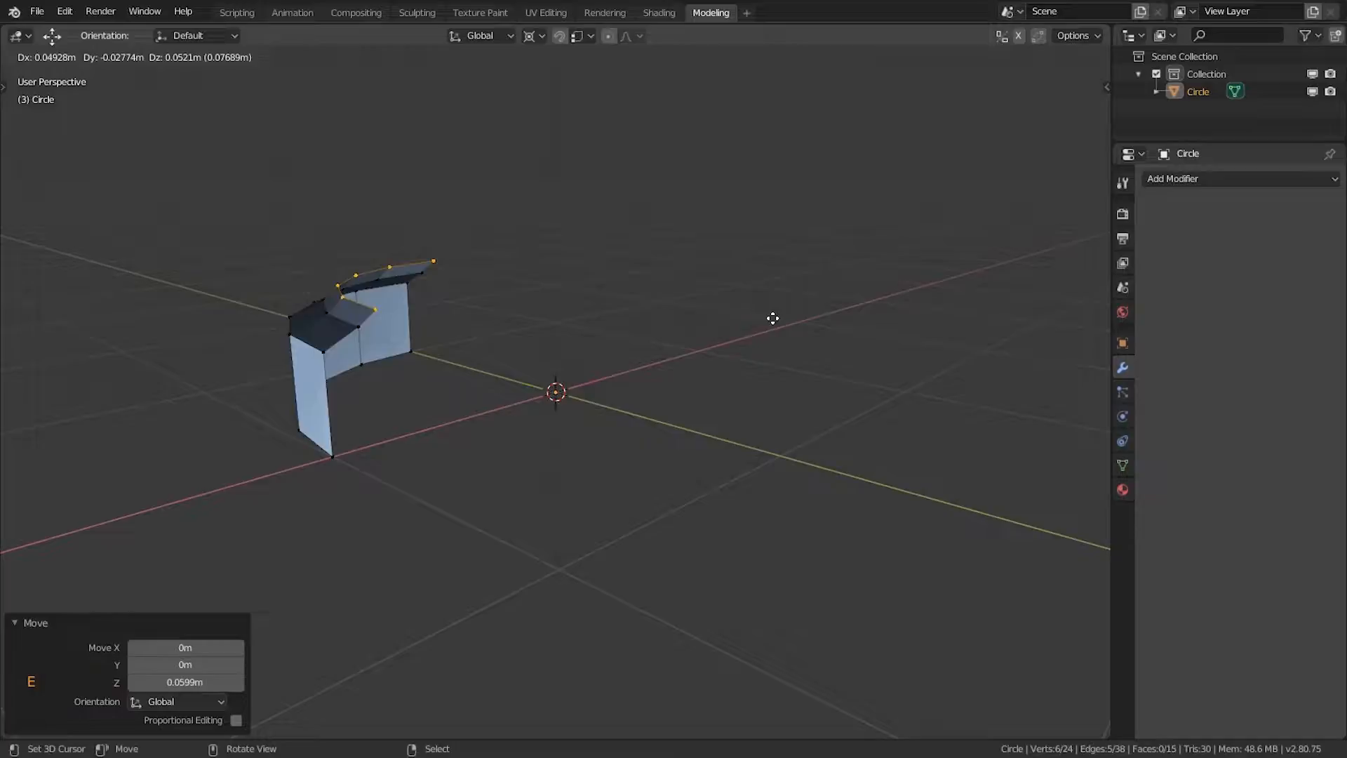
{"action": "right_click", "coordinate": [773, 318]}
{"action": "key", "text": "s"}
{"action": "key", "text": "shift+z"}
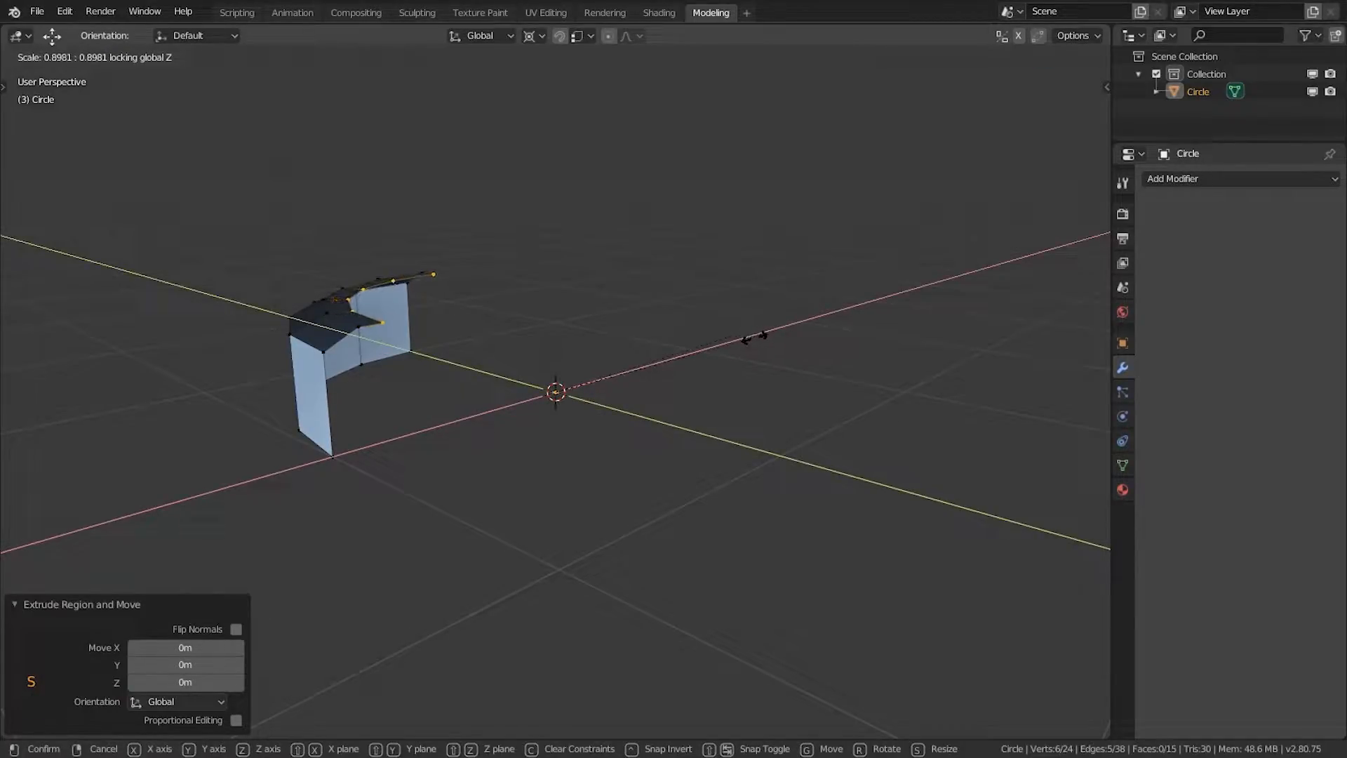
{"action": "left_click", "coordinate": [754, 338]}
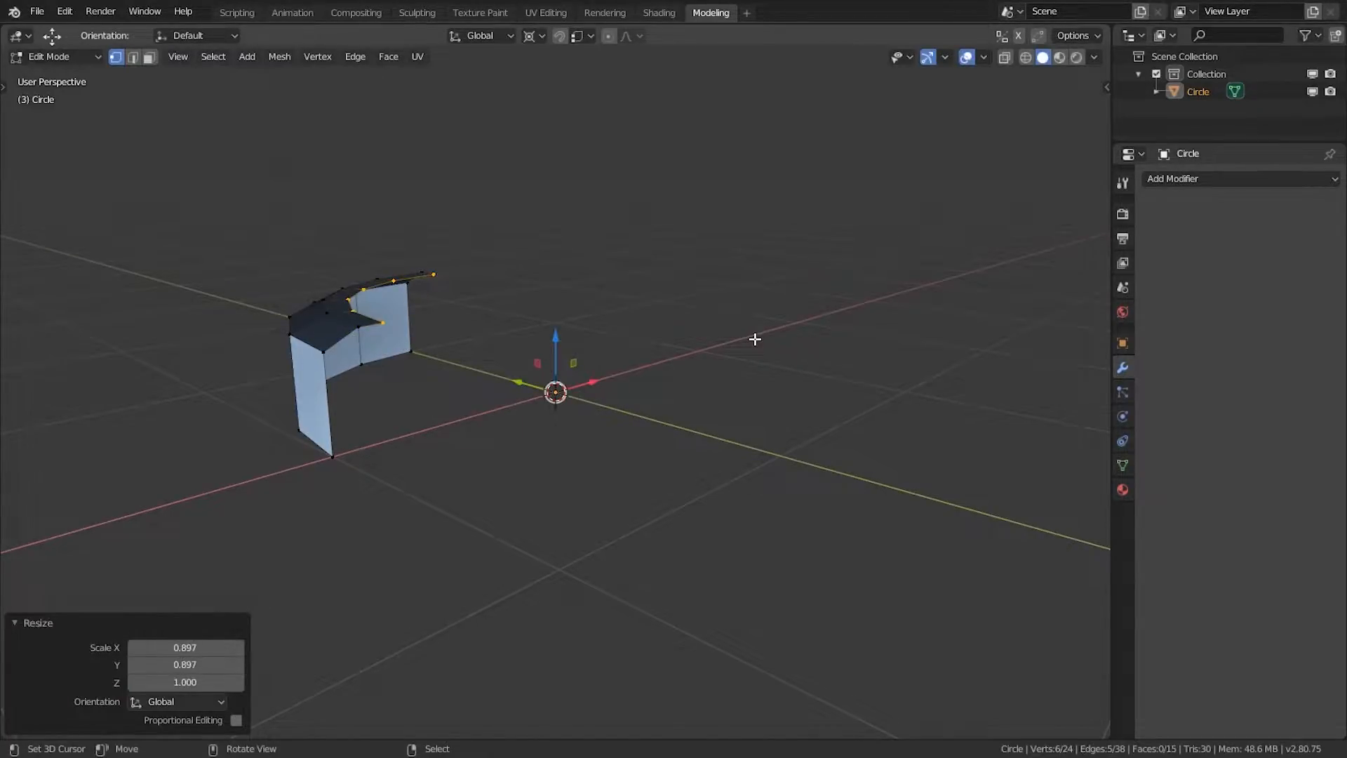
Step: Recalculate the normals of the entire mesh to face outside
{"action": "key", "text": "a"}
{"action": "key", "text": "a"}
{"action": "key", "text": "a"}
{"action": "key", "text": "ctrl+n"}
Step: Extrude the three middle edges of the inner rim and scale them in X and Y toward the centre to form a wedge
{"action": "key", "text": "KP_7"}
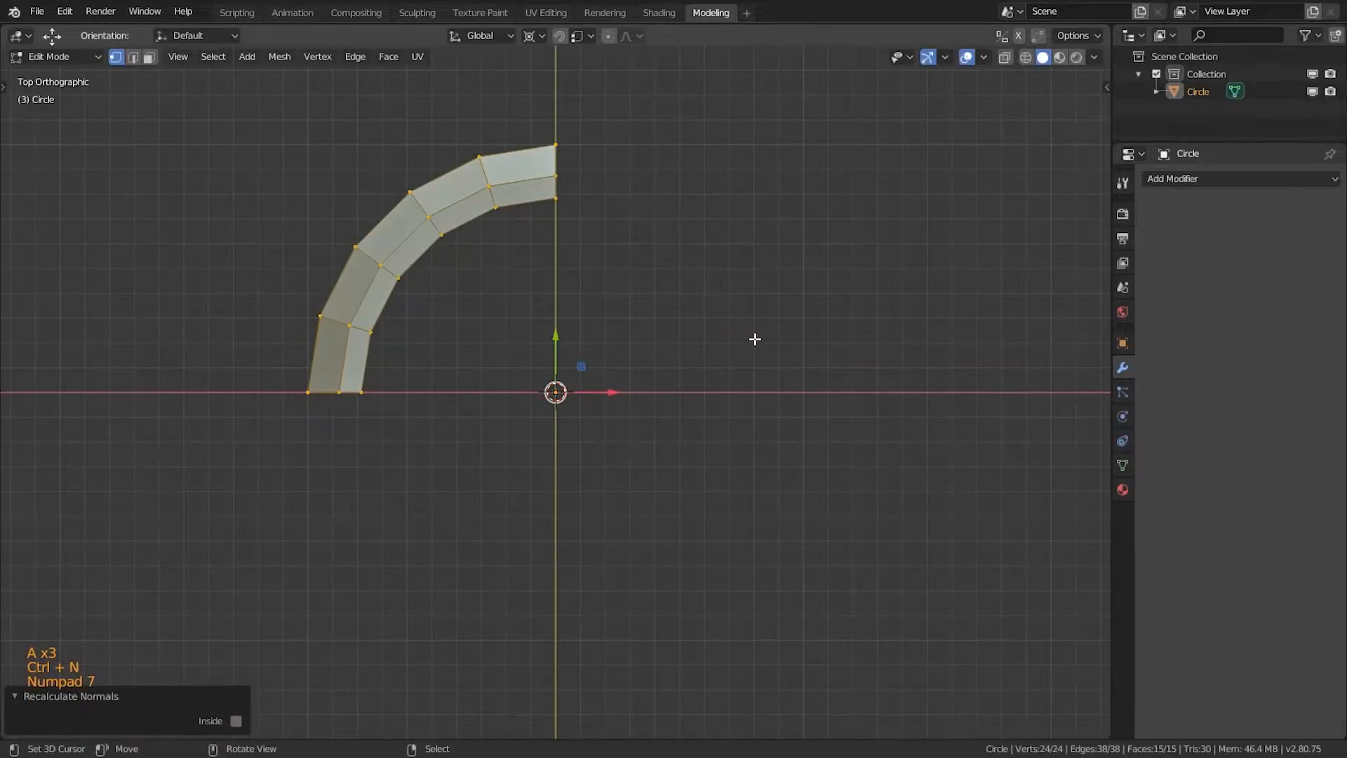
{"action": "key", "text": "2"}
{"action": "right_click", "coordinate": [384, 303]}
{"action": "right_click", "coordinate": [416, 262], "text": "shift"}
{"action": "key", "text": "e"}
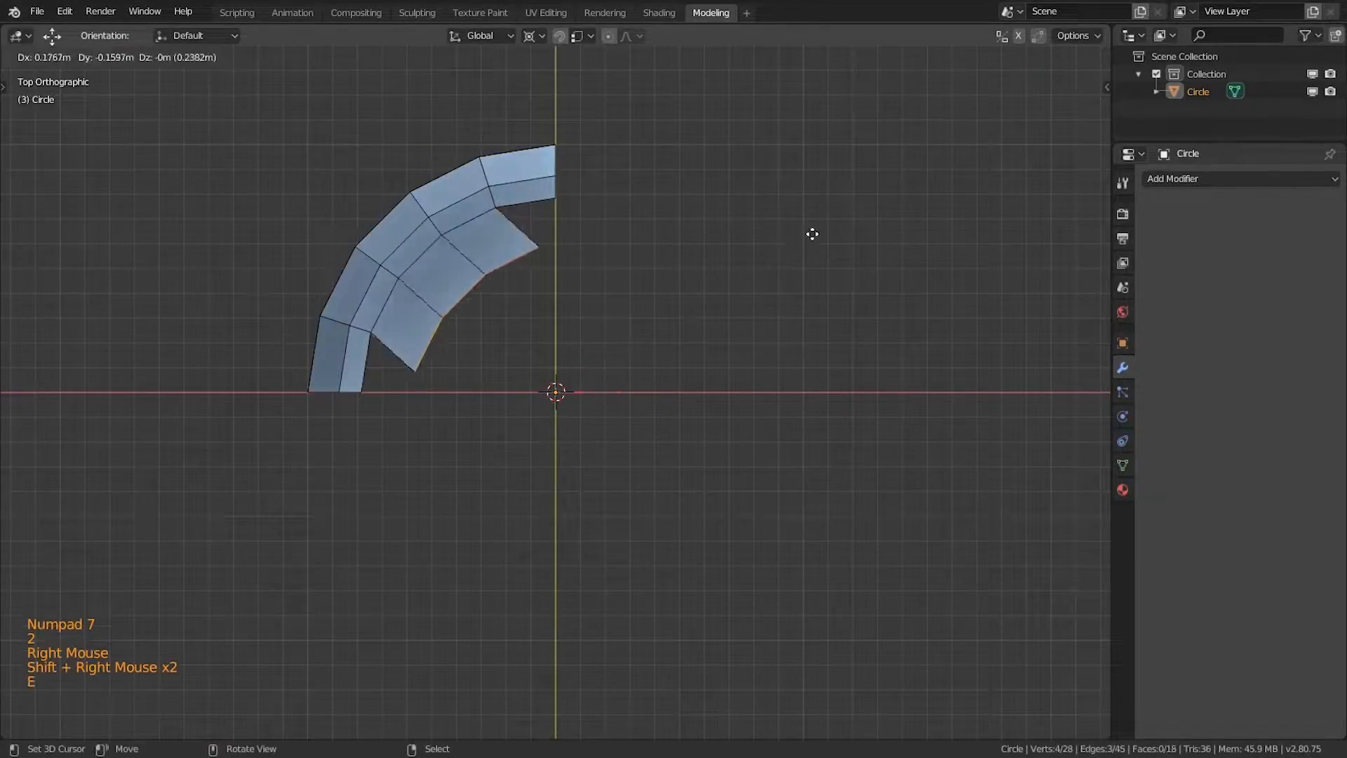
{"action": "right_click", "coordinate": [801, 208]}
{"action": "key", "text": "s"}
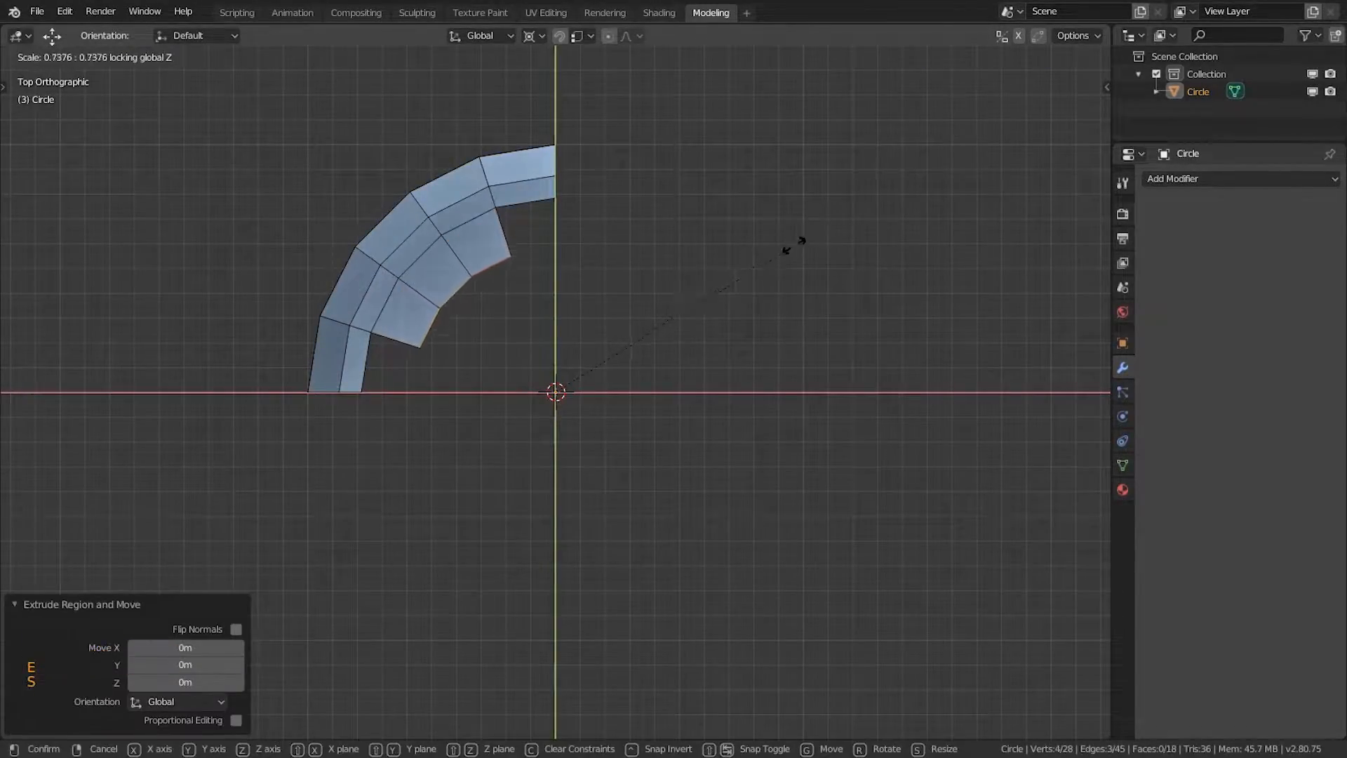
{"action": "left_click", "coordinate": [688, 332]}
Step: Move the wedge tip's two outer vertices onto their neighbouring tip vertices to narrow the tip
{"action": "key", "text": "1"}
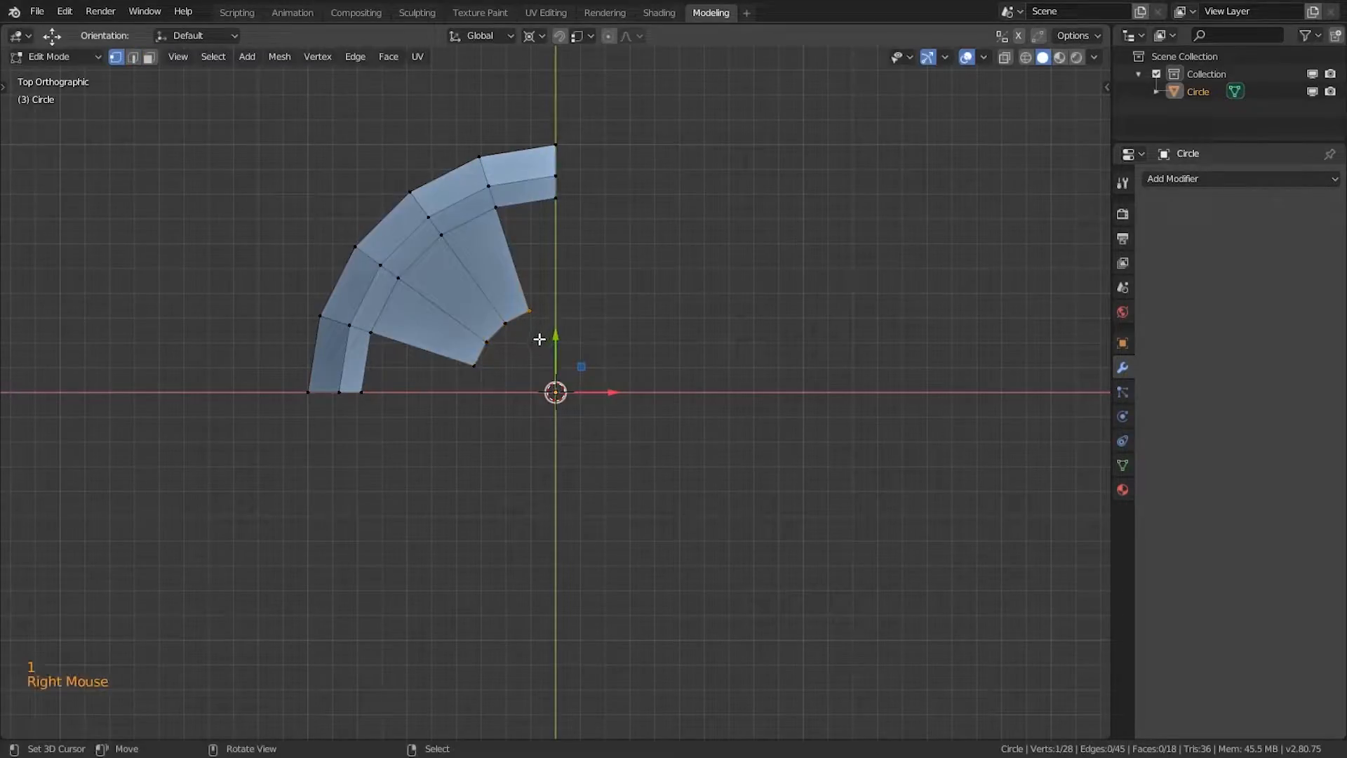
{"action": "key", "text": "g"}
{"action": "left_click", "coordinate": [516, 353]}
{"action": "right_click", "coordinate": [473, 365]}
{"action": "key", "text": "g"}
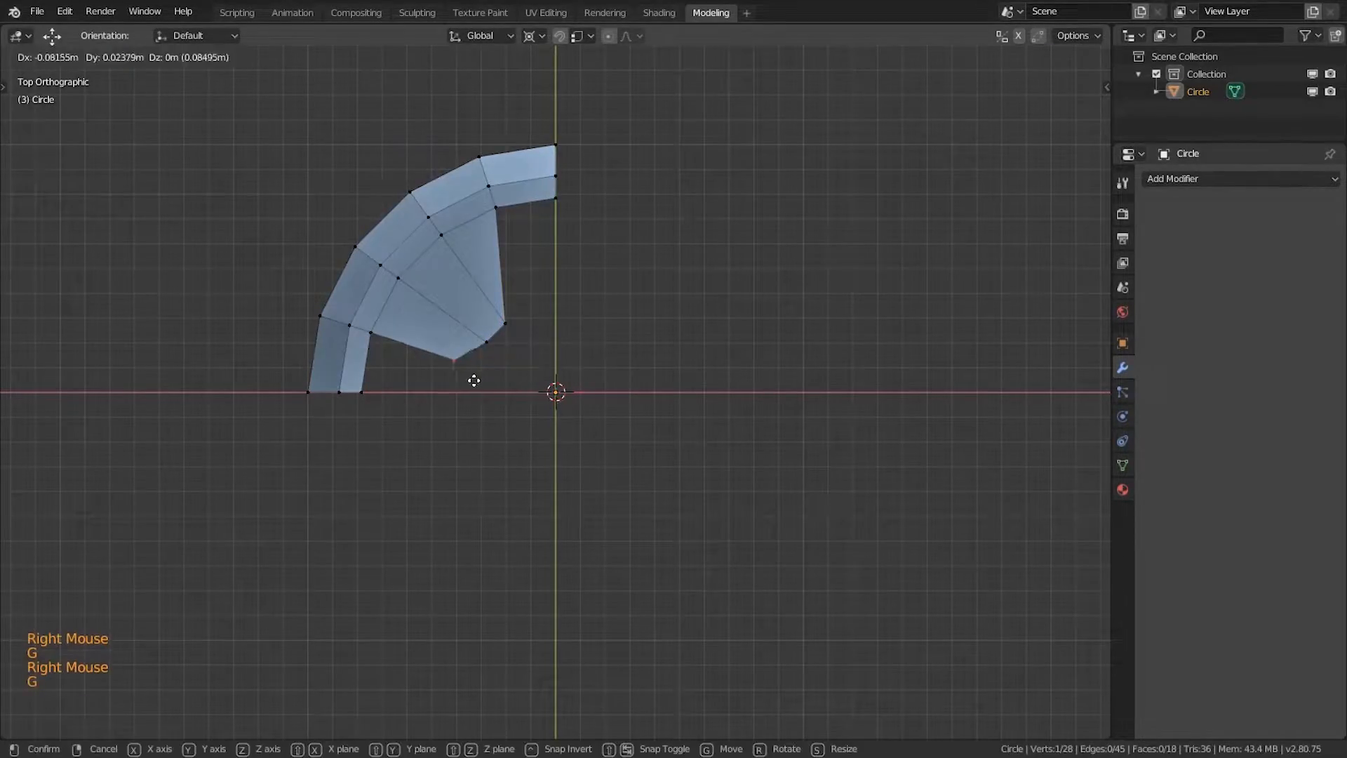
{"action": "left_click", "coordinate": [504, 360]}
Step: Merge the overlapping wedge-tip vertices by distance and add one centred loop cut across the wedge's middle section
{"action": "key", "text": "z"}
{"action": "mouse_move", "coordinate": [480, 385]}
{"action": "left_mouse_down", "text": "ctrl"}
{"action": "mouse_move", "coordinate": [571, 296]}
{"action": "mouse_move", "coordinate": [549, 362]}
{"action": "left_mouse_up", "text": "ctrl"}
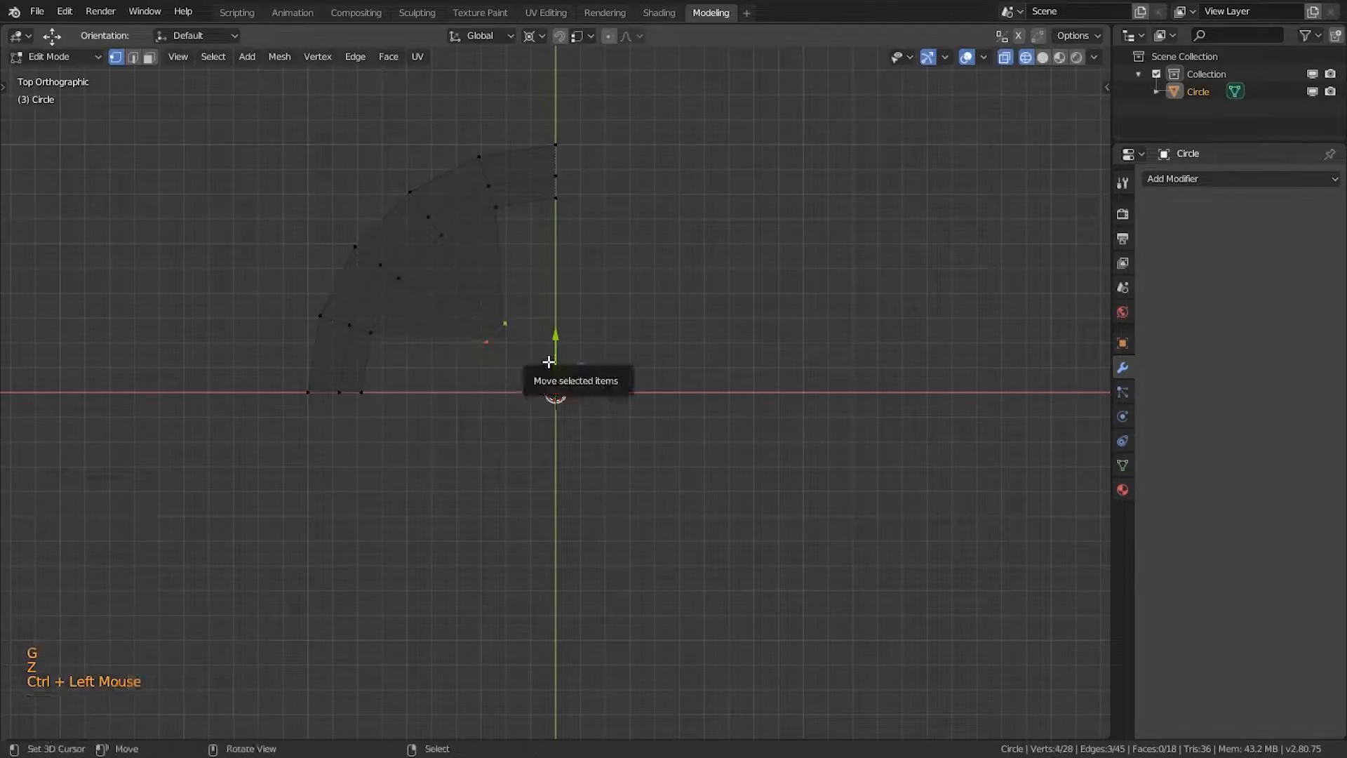
{"action": "key", "text": "alt+m"}
{"action": "left_click", "coordinate": [548, 361]}
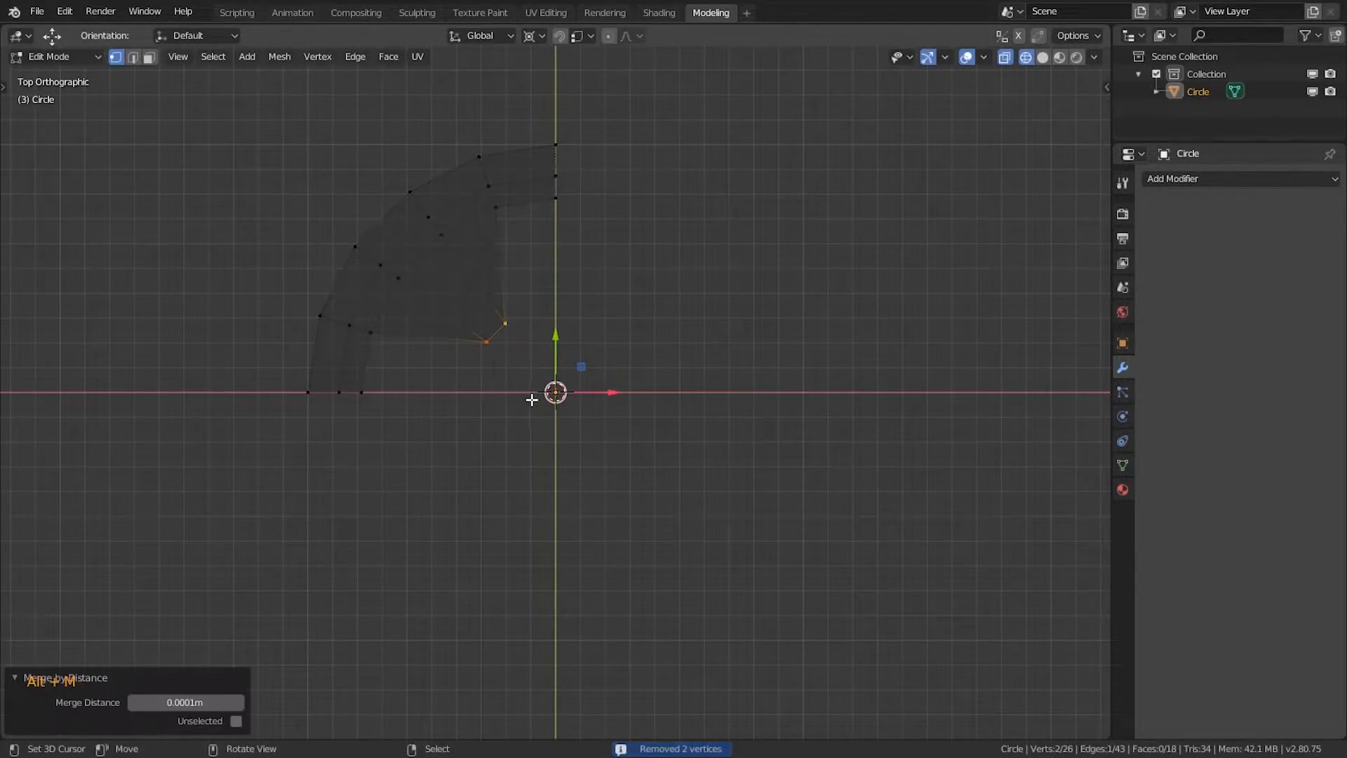
{"action": "key", "text": "a"}
{"action": "key", "text": "ctrl+r"}
{"action": "left_click", "coordinate": [451, 301]}
Step: Add a Mirror modifier on X and Y with clipping, and scale the wedge's tip edge horizontally toward the centre
{"action": "left_click", "coordinate": [1189, 178]}
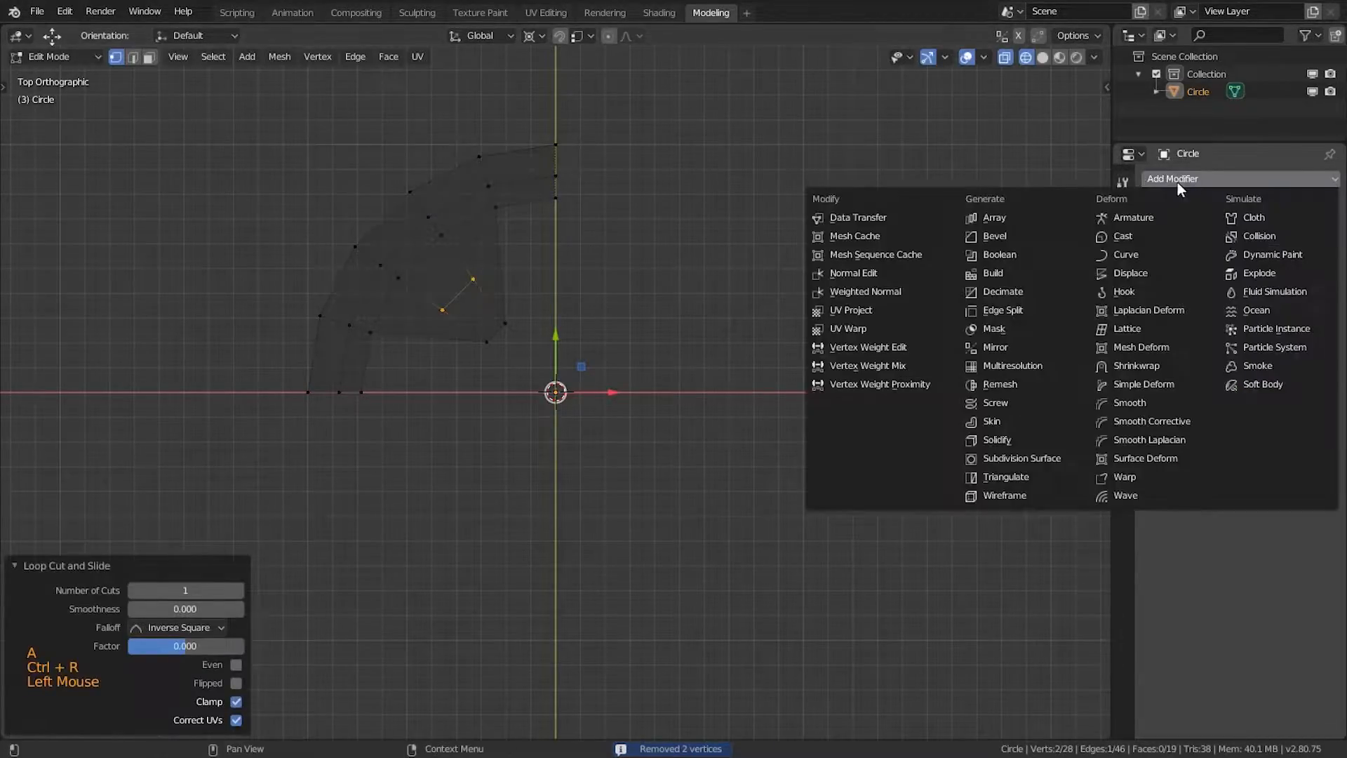
{"action": "left_click", "coordinate": [1001, 347]}
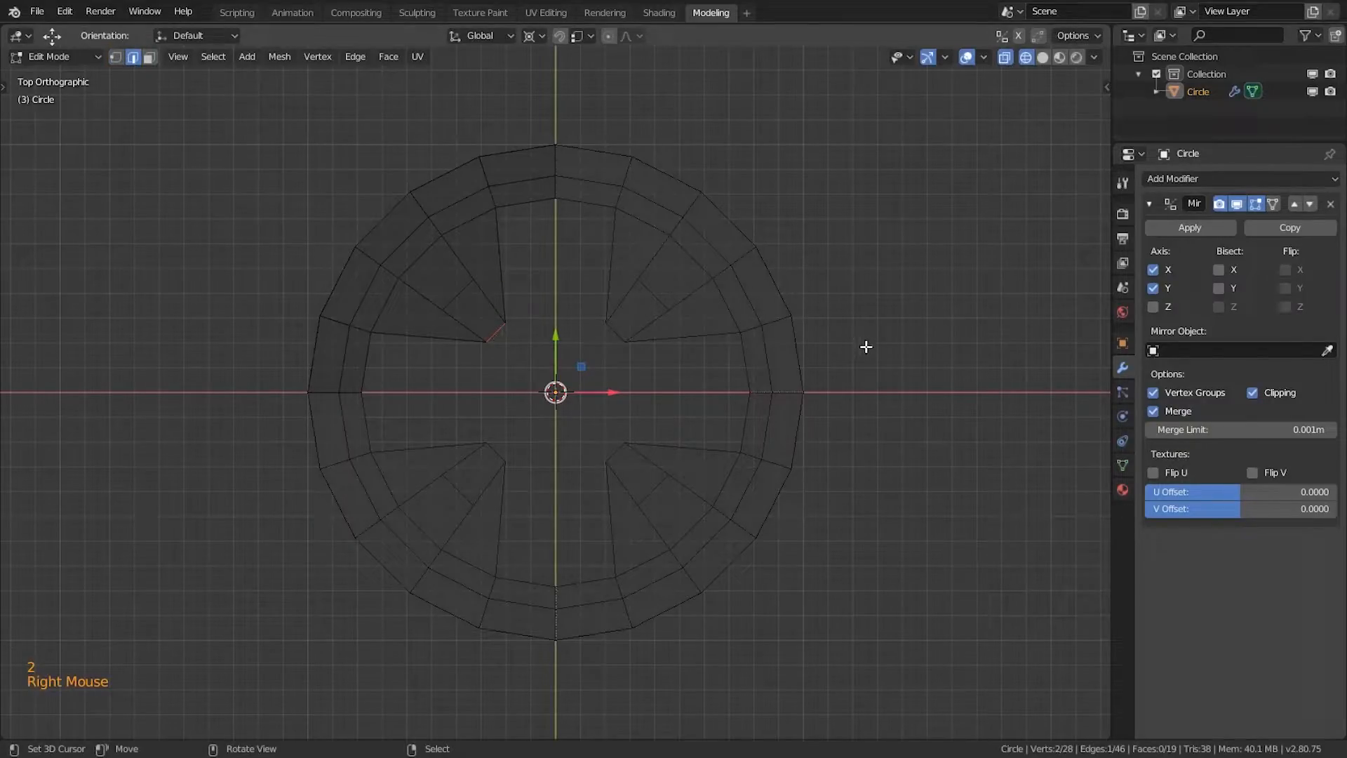
{"action": "key", "text": "s"}
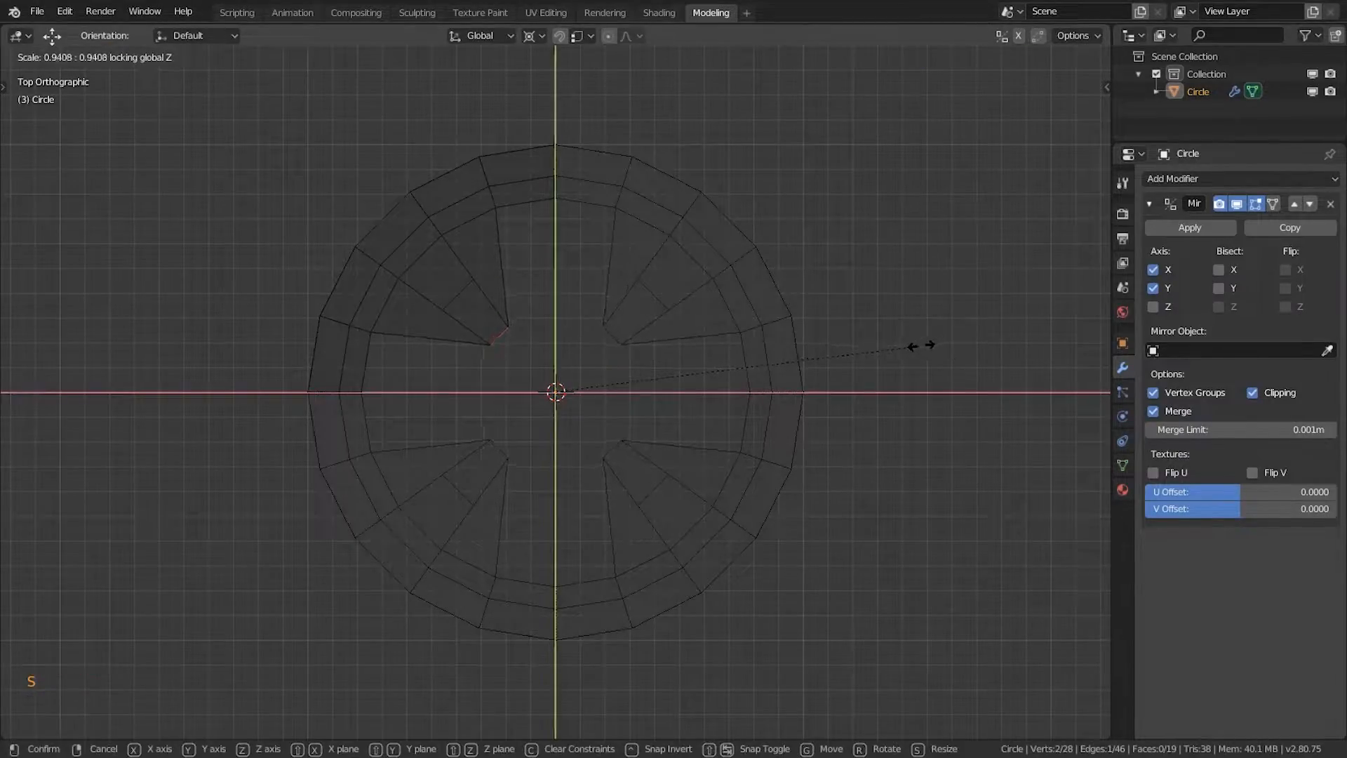
{"action": "left_click", "coordinate": [866, 358]}
Step: Extrude the inner cutout edge loop down about 0.29 m along Z, and move the outer wall's bottom edge loop vertically
{"action": "middle_click_drag", "start_coordinate": [631, 513], "coordinate": [631, 369]}
{"action": "left_click", "coordinate": [451, 330], "text": "alt"}
{"action": "key", "text": "KP_3"}
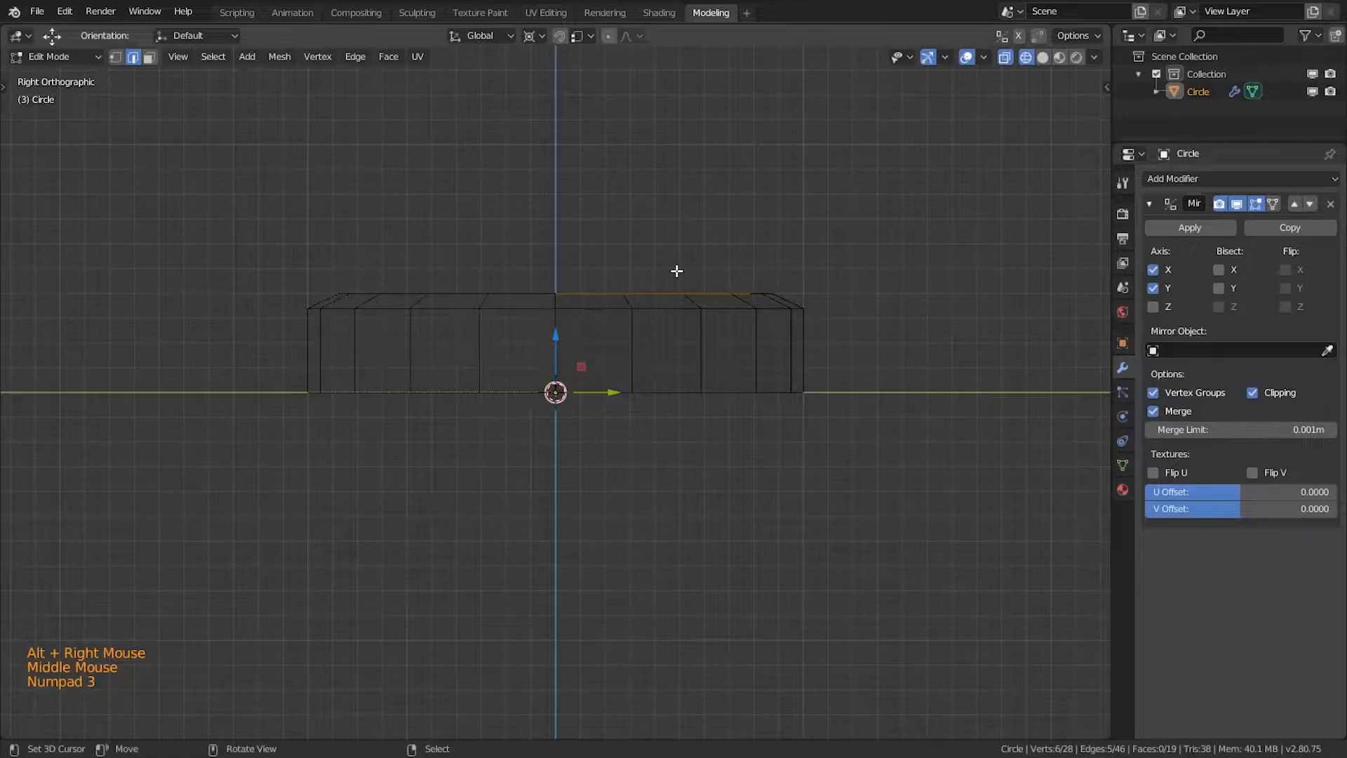
{"action": "key", "text": "e"}
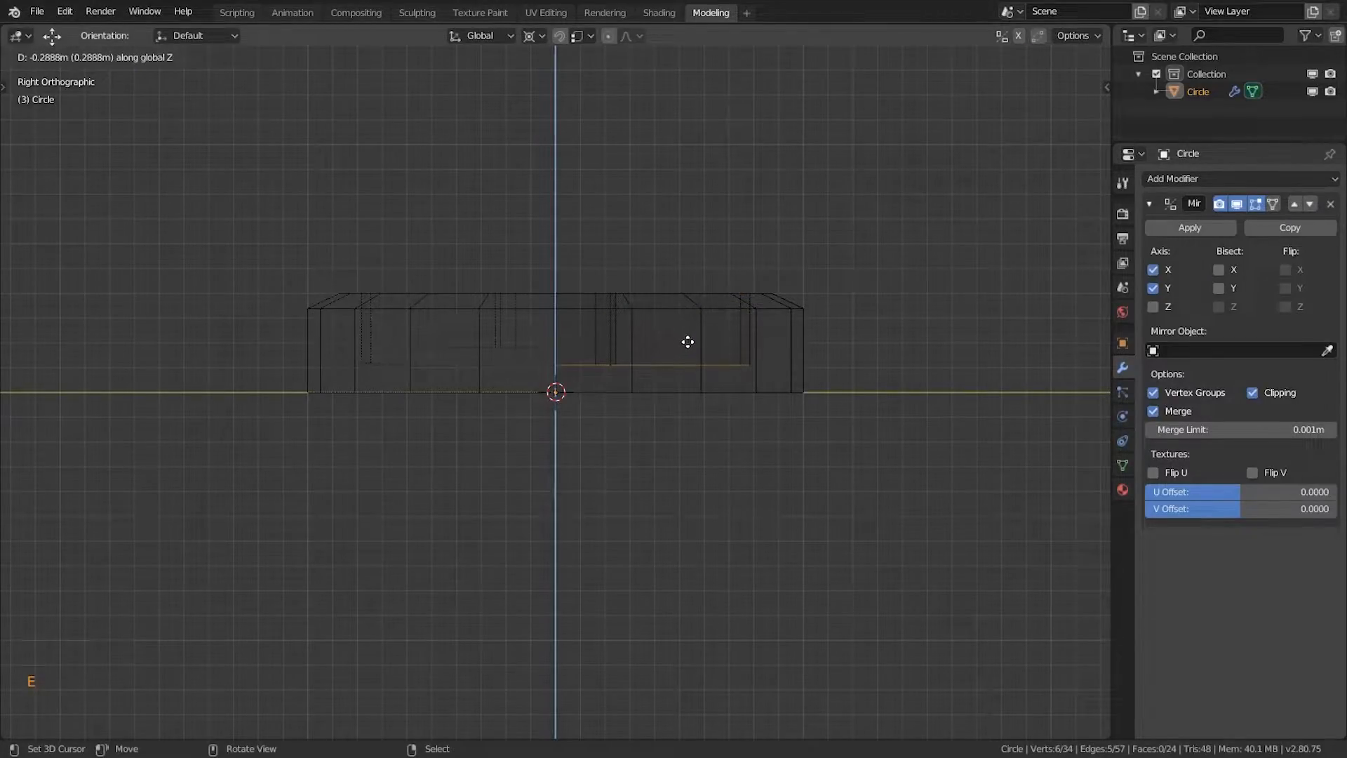
{"action": "left_click", "coordinate": [688, 342]}
{"action": "left_click", "coordinate": [726, 390], "text": "alt"}
{"action": "left_click_drag", "start_coordinate": [556, 345], "coordinate": [574, 369]}
Step: Restore solid shading and convert the mirrored object to a real mesh in Object Mode
{"action": "key", "text": "a"}
{"action": "mouse_move", "coordinate": [656, 370]}
{"action": "middle_mouse_down"}
{"action": "mouse_move", "coordinate": [632, 394]}
{"action": "mouse_move", "coordinate": [640, 463]}
{"action": "mouse_move", "coordinate": [827, 508]}
{"action": "mouse_move", "coordinate": [637, 451]}
{"action": "mouse_move", "coordinate": [686, 456]}
{"action": "middle_mouse_up"}
{"action": "key", "text": "z"}
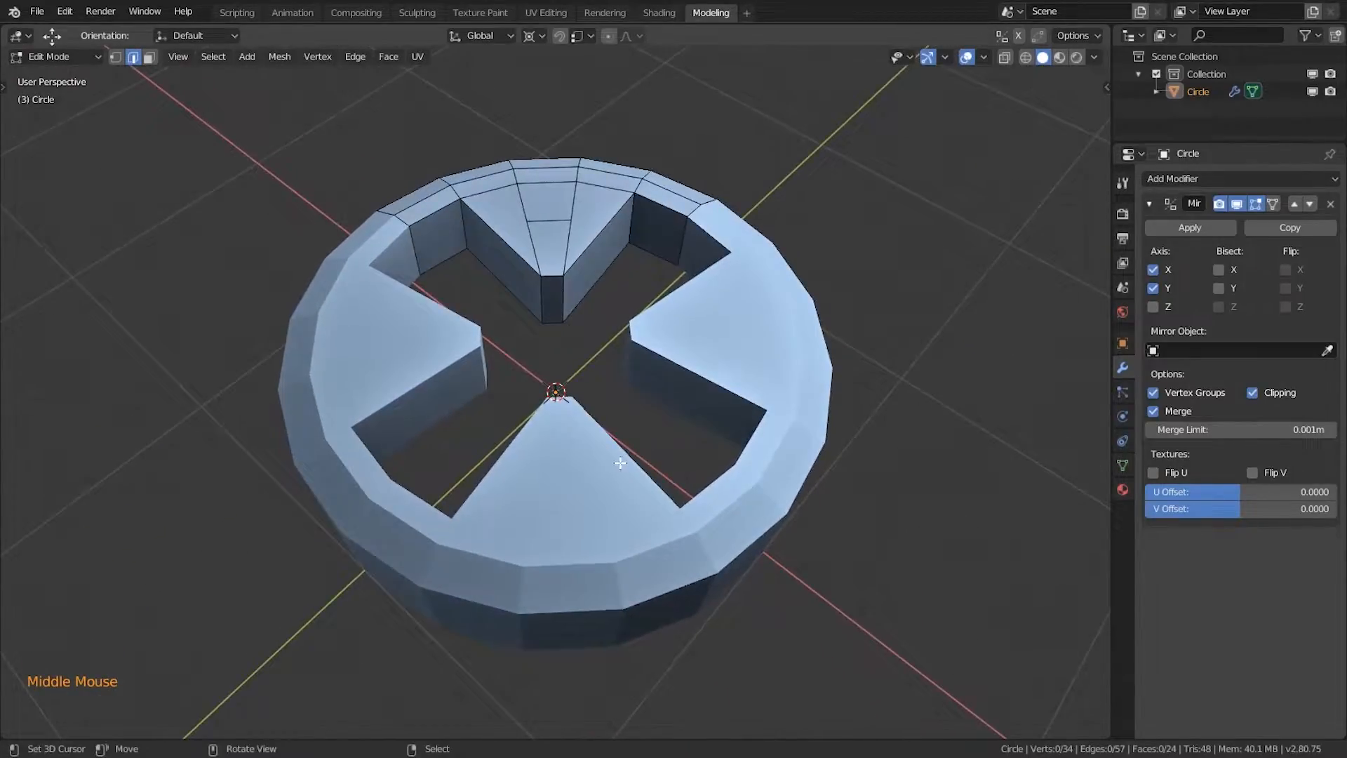
{"action": "key", "text": "Tab"}
{"action": "key", "text": "alt+c"}
{"action": "left_click", "coordinate": [641, 400]}
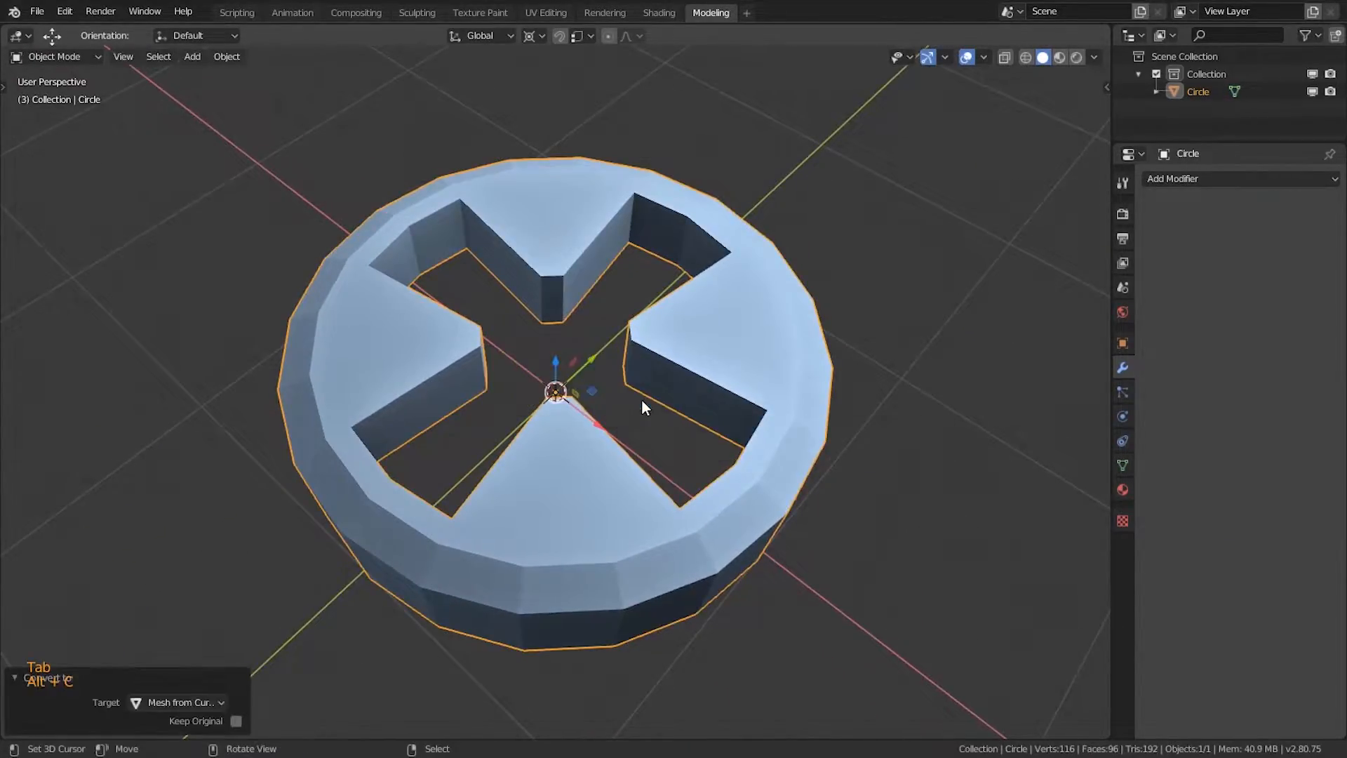
Step: Fill the bottom edge loop of the cross-shaped cutout with a face
{"action": "key", "text": "Tab"}
{"action": "right_click", "coordinate": [523, 293], "text": "alt"}
{"action": "key", "text": "f"}
{"action": "key", "text": "a"}
Step: Connect the bottom corner vertices of neighbouring wedge tips with four edges, outlining the central area of the recess floor
{"action": "key", "text": "1"}
{"action": "right_click", "coordinate": [523, 296]}
{"action": "middle_click_drag", "start_coordinate": [523, 296], "coordinate": [484, 324]}
{"action": "scroll", "coordinate": [519, 314], "scroll_direction": "up", "scroll_amount": 2}
{"action": "right_click", "coordinate": [519, 314], "text": "shift"}
{"action": "key", "text": "j"}
{"action": "right_click", "coordinate": [562, 322]}
{"action": "right_click", "coordinate": [499, 319], "text": "shift"}
{"action": "key", "text": "j"}
{"action": "right_click", "coordinate": [461, 331]}
{"action": "right_click", "coordinate": [499, 321], "text": "shift"}
{"action": "key", "text": "j"}
{"action": "right_click", "coordinate": [533, 324]}
{"action": "right_click", "coordinate": [495, 326], "text": "shift"}
{"action": "key", "text": "j"}
Step: Connect the opposite end-midpoint vertices of the recess channels with lengthwise edges crossing at the floor's centre
{"action": "right_click", "coordinate": [501, 184]}
{"action": "middle_click_drag", "start_coordinate": [501, 184], "coordinate": [751, 221]}
{"action": "right_click", "coordinate": [751, 221], "text": "shift"}
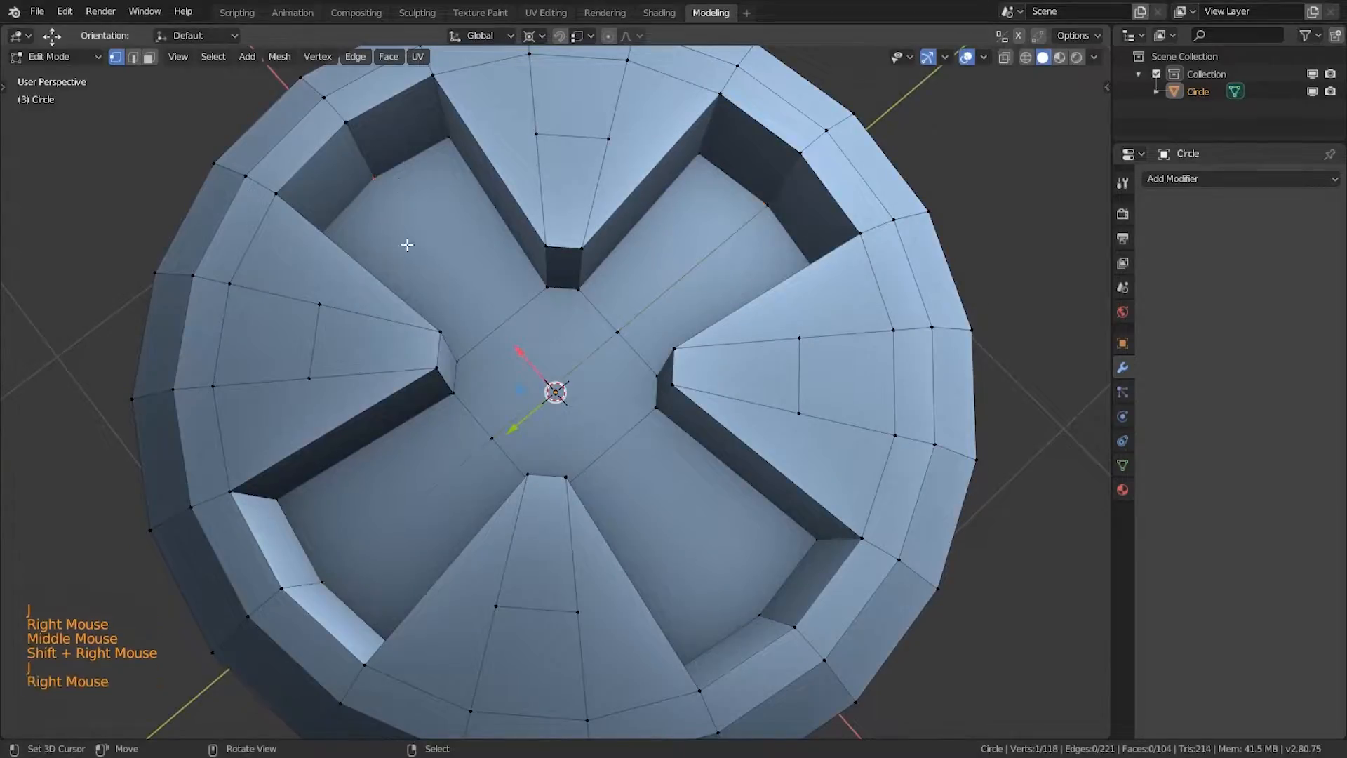
{"action": "middle_click_drag", "start_coordinate": [409, 220], "coordinate": [707, 212]}
Step: Vertex-bevel the floor's centre vertex with a width of about 0.161 m, 3 segments and a 0.160 profile
{"action": "right_click", "coordinate": [567, 377]}
{"action": "middle_click_drag", "start_coordinate": [566, 378], "coordinate": [631, 421]}
{"action": "scroll", "coordinate": [555, 391], "scroll_direction": "up", "scroll_amount": 2}
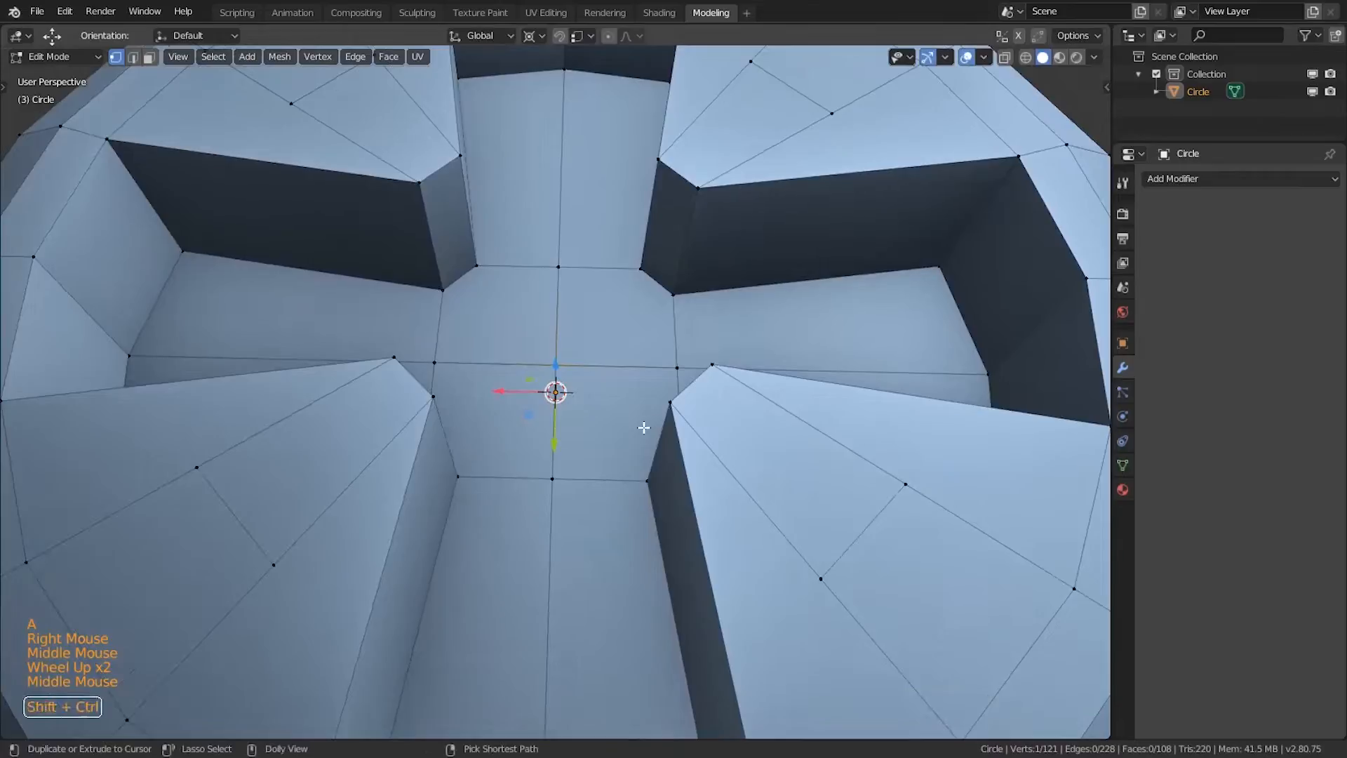
{"action": "key", "text": "ctrl+shift+b"}
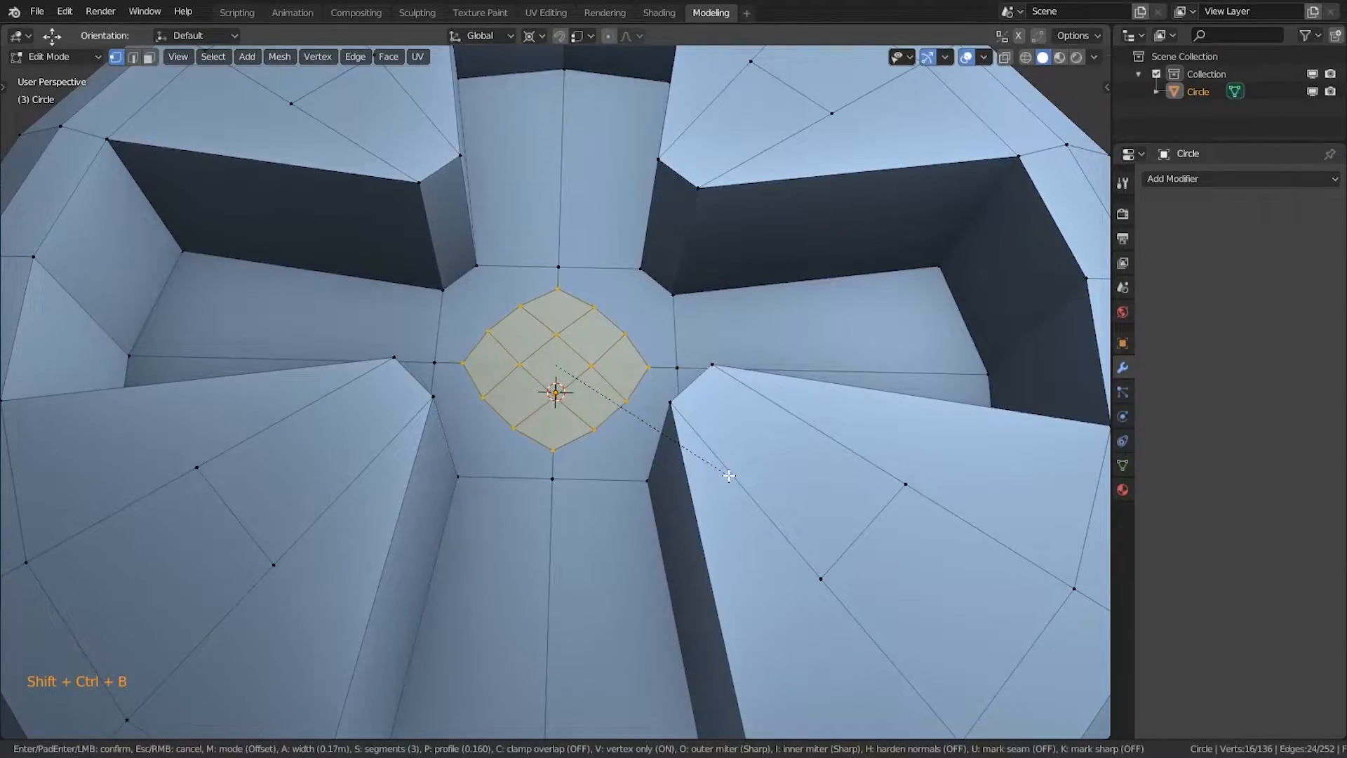
{"action": "left_click", "coordinate": [723, 473]}
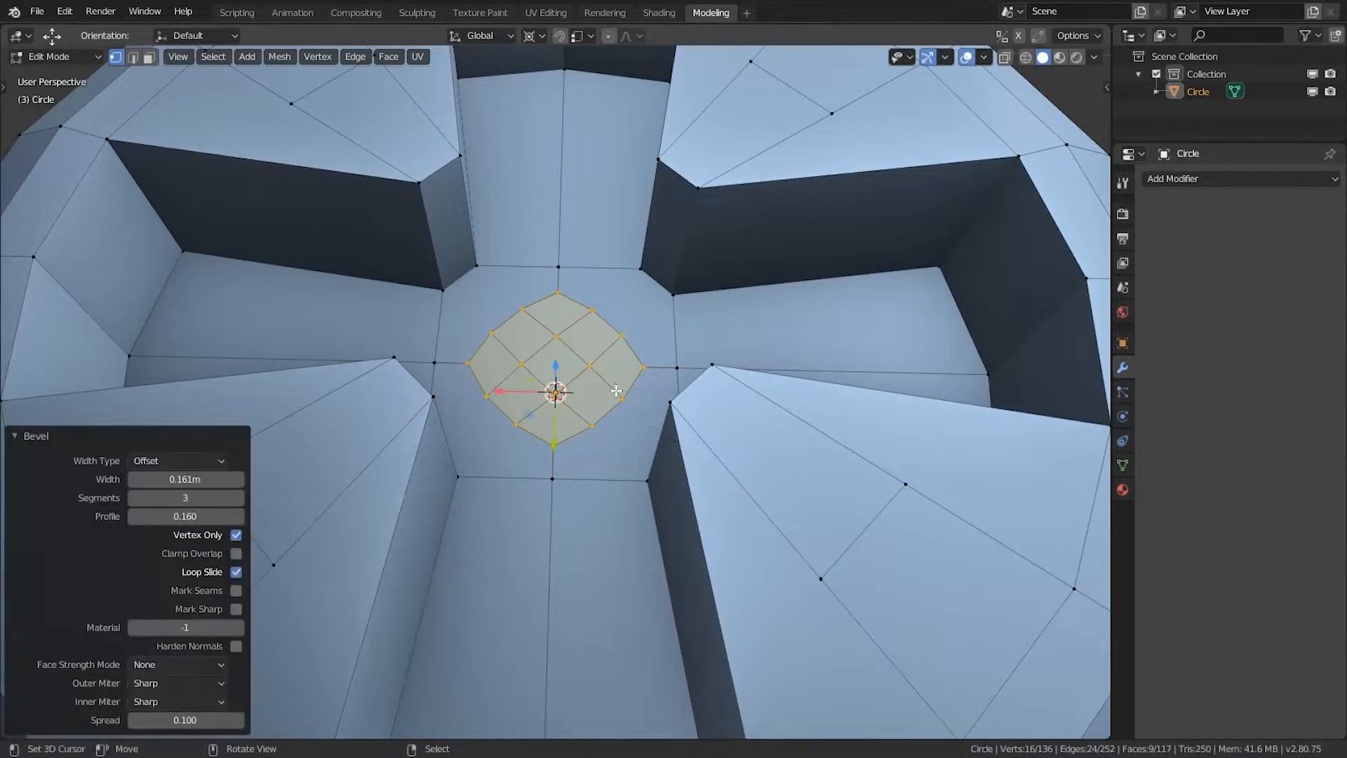
Step: Connect the eight side vertices of the bevelled floor patch to the surrounding wedge-tip corner vertices with edges
{"action": "right_click", "coordinate": [525, 309]}
{"action": "right_click", "coordinate": [478, 264], "text": "shift"}
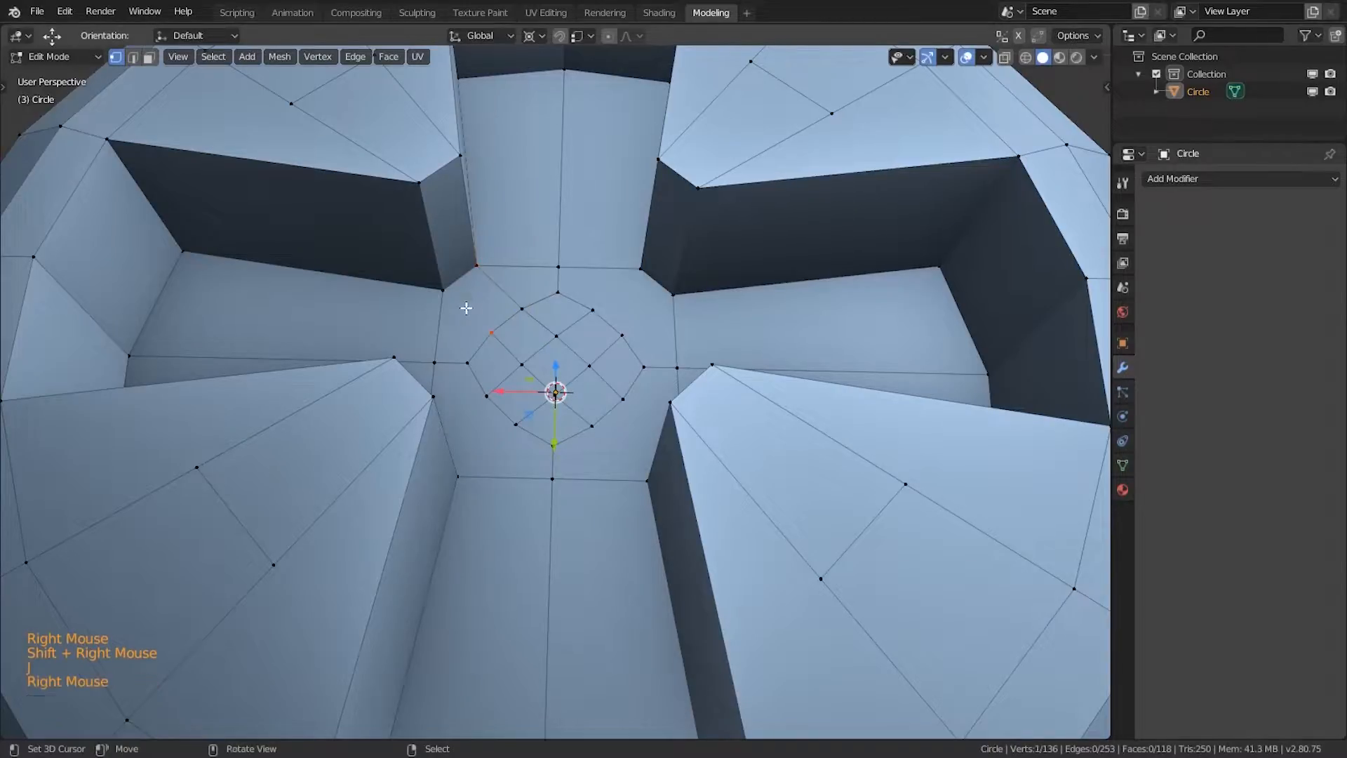
{"action": "key", "text": "j"}
{"action": "middle_click_drag", "start_coordinate": [459, 299], "coordinate": [421, 295]}
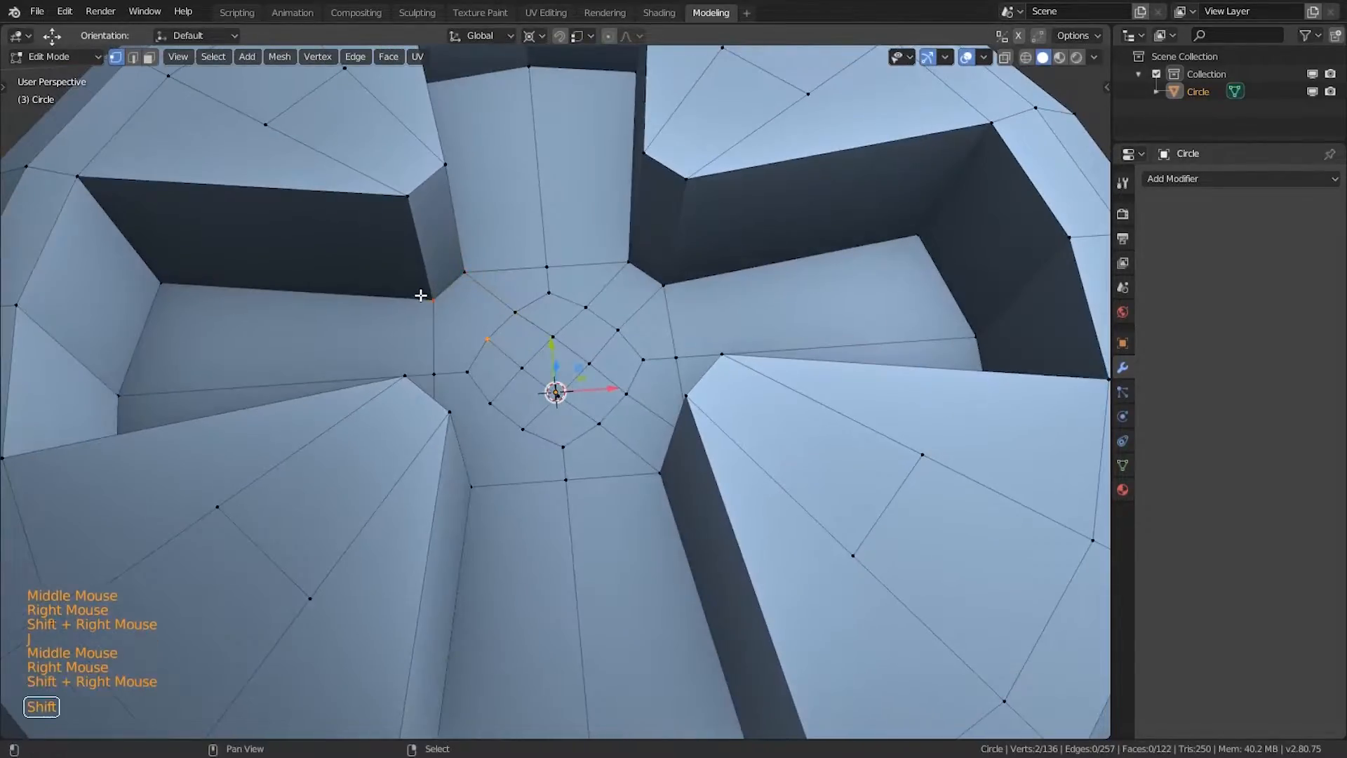
{"action": "key", "text": "j"}
{"action": "middle_click_drag", "start_coordinate": [510, 354], "coordinate": [377, 329]}
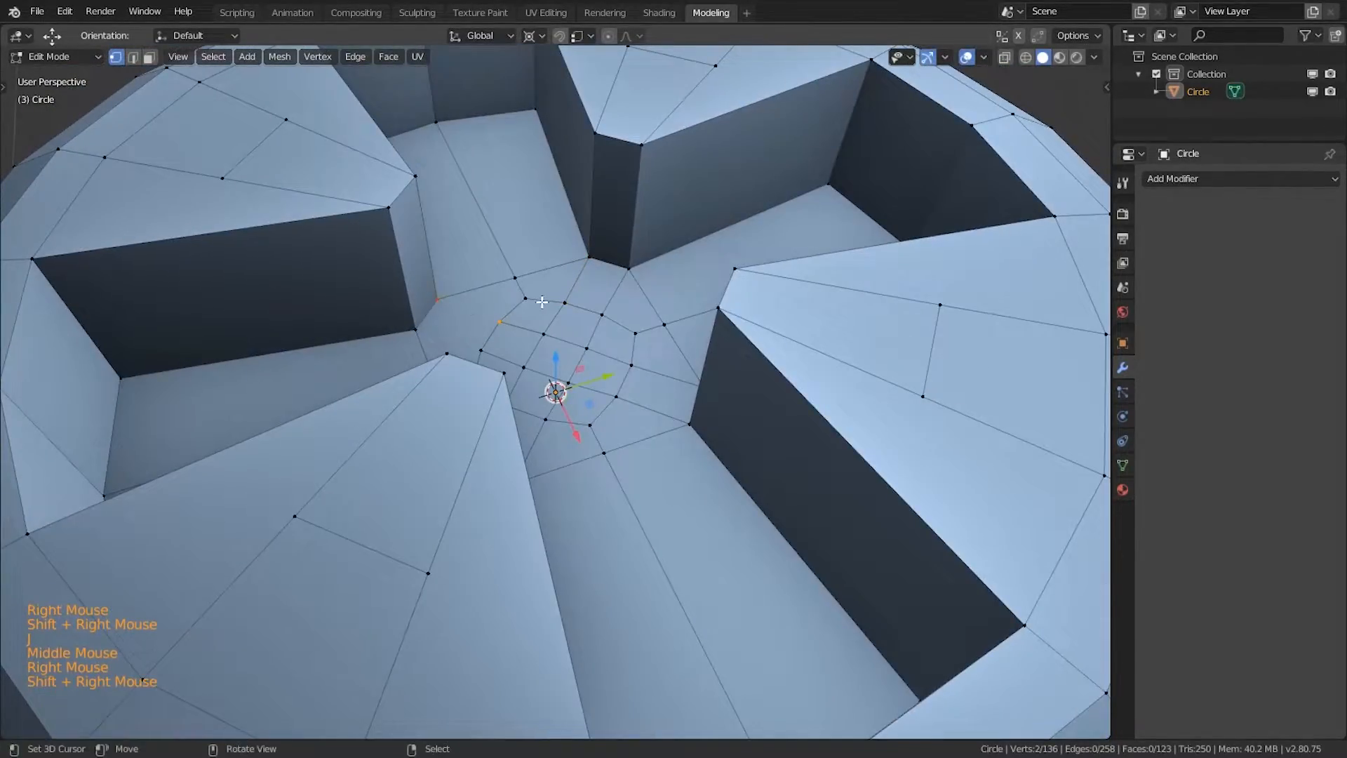
{"action": "middle_click_drag", "start_coordinate": [556, 312], "coordinate": [518, 321]}
{"action": "key", "text": "j"}
{"action": "middle_click_drag", "start_coordinate": [608, 311], "coordinate": [578, 225]}
{"action": "key", "text": "a"}
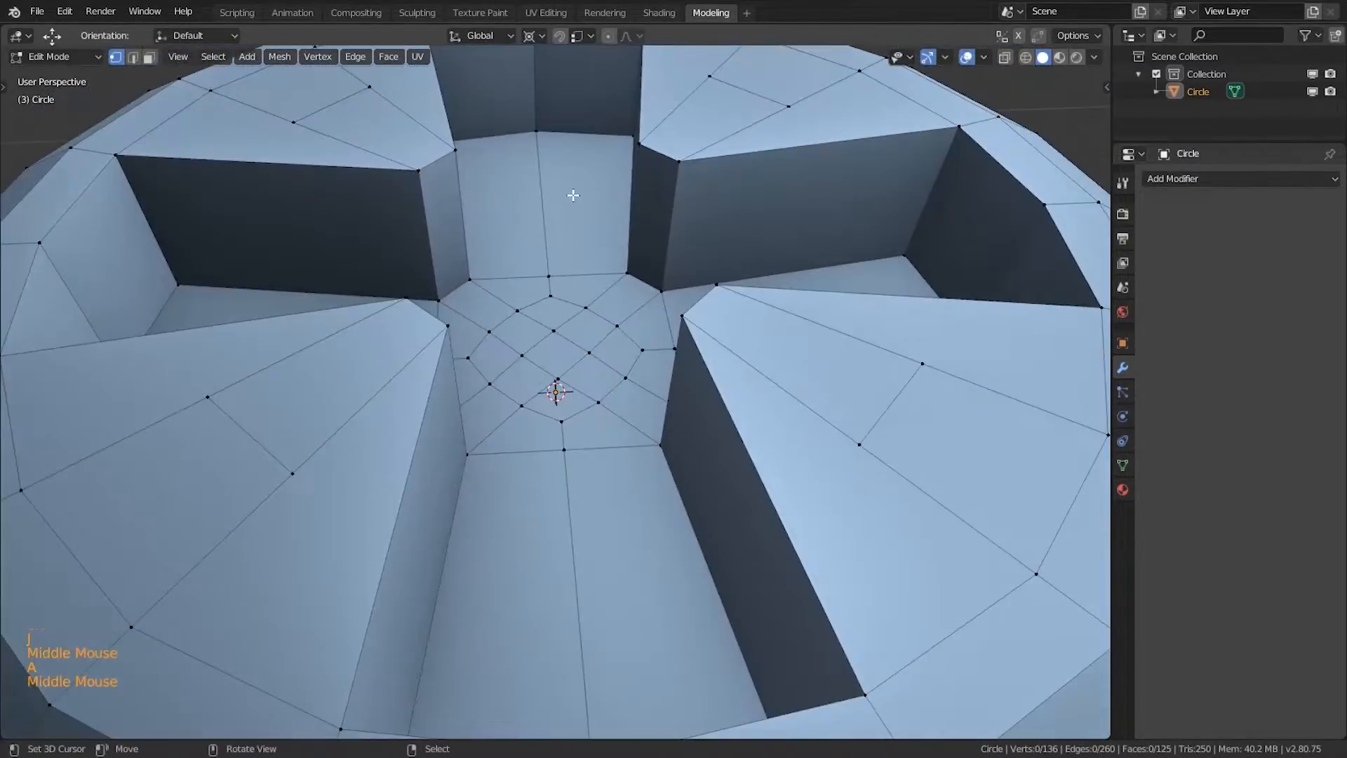
Step: Scale the bottom end edges of the four recess channels inward in the horizontal plane, leaving Z unscaled
{"action": "key", "text": "2"}
{"action": "right_click", "coordinate": [519, 134], "text": "alt"}
{"action": "middle_click_drag", "start_coordinate": [519, 134], "coordinate": [632, 175]}
{"action": "middle_click_drag", "start_coordinate": [559, 240], "coordinate": [737, 256]}
{"action": "right_click", "coordinate": [638, 147], "text": "alt+shift"}
{"action": "right_click", "coordinate": [640, 165], "text": "alt+shift"}
{"action": "scroll", "coordinate": [736, 255], "scroll_direction": "down", "scroll_amount": 3}
{"action": "middle_click_drag", "start_coordinate": [788, 388], "coordinate": [666, 397], "text": "shift"}
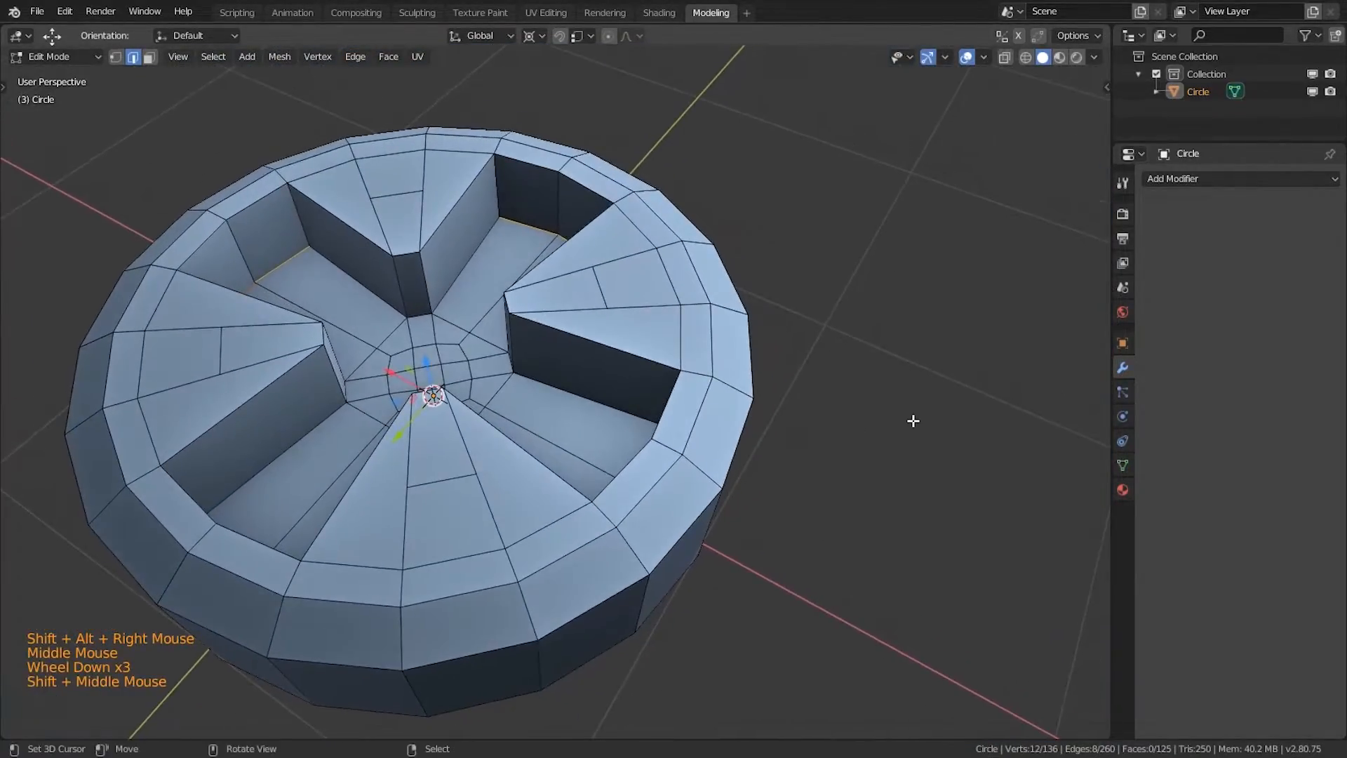
{"action": "key", "text": "s"}
{"action": "key", "text": "shift+z"}
{"action": "left_click", "coordinate": [857, 412]}
Step: Scale the four wedge tips' top edges outward by about 1.239 in X and Y, leaving Z unscaled
{"action": "right_click", "coordinate": [415, 268]}
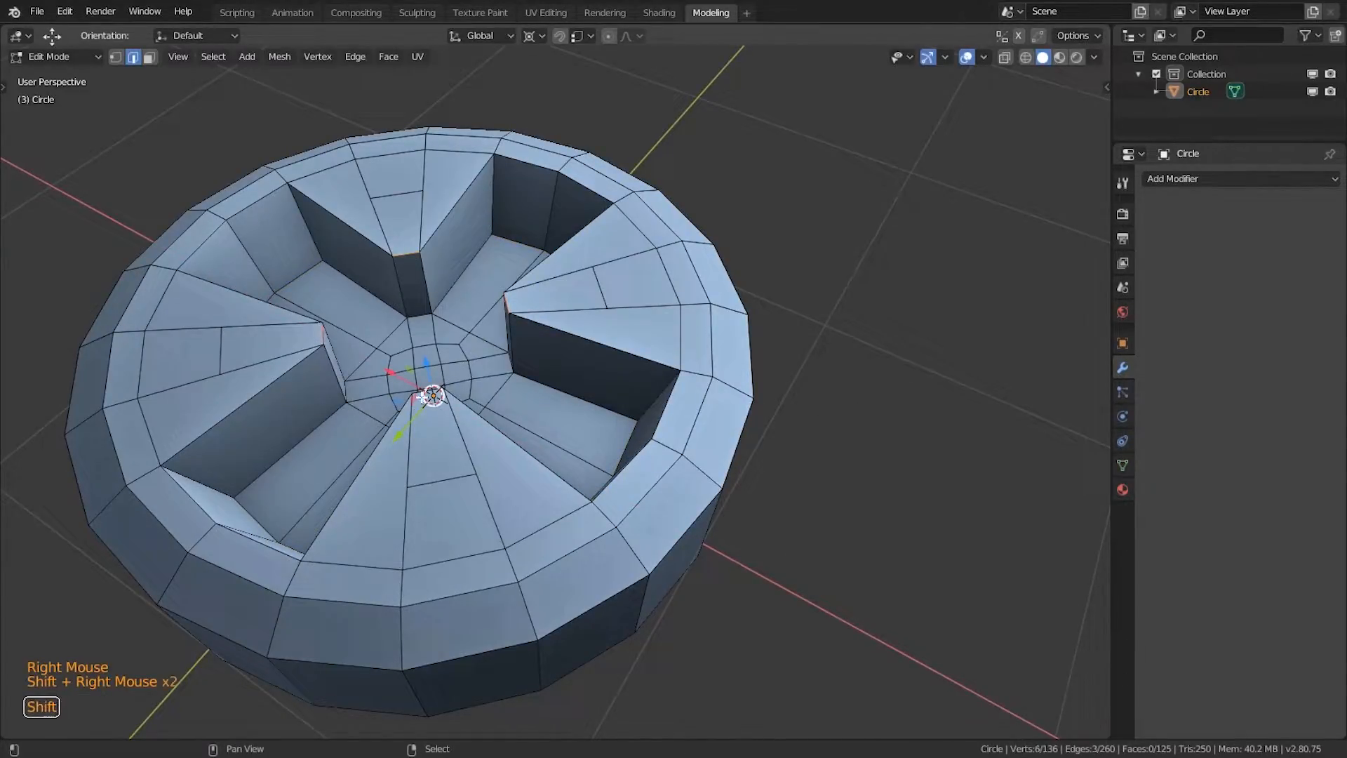
{"action": "middle_click_drag", "start_coordinate": [366, 454], "coordinate": [857, 439]}
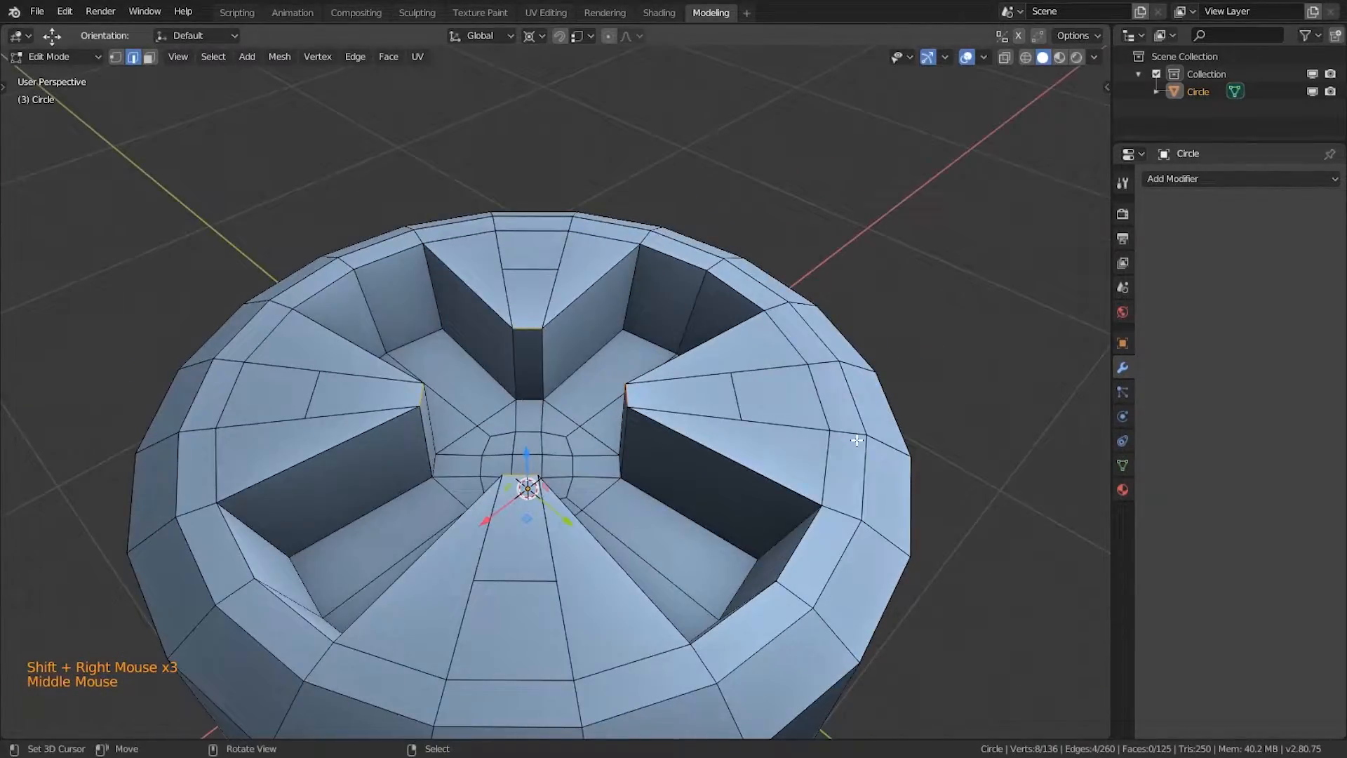
{"action": "key", "text": "s"}
{"action": "key", "text": "shift+z"}
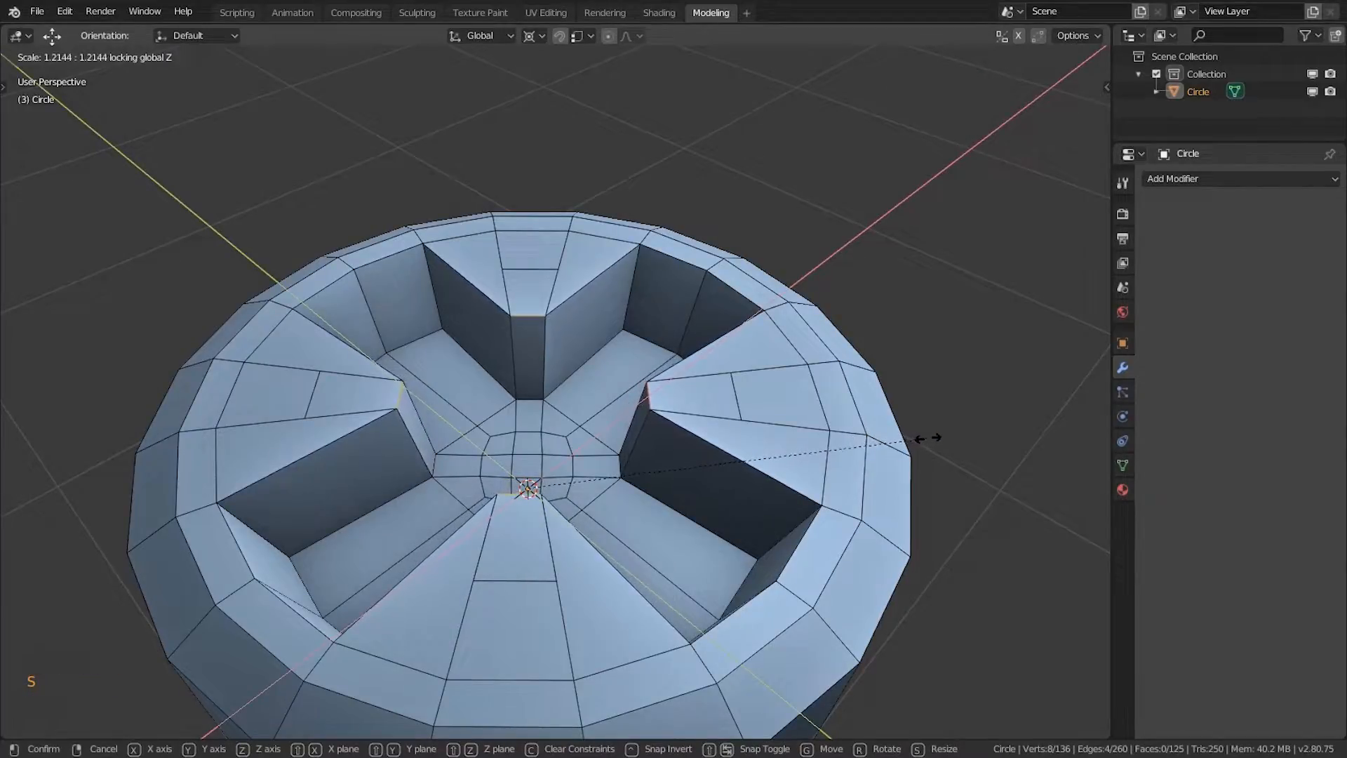
{"action": "left_click", "coordinate": [929, 440]}
{"action": "middle_click_drag", "start_coordinate": [930, 440], "coordinate": [578, 441]}
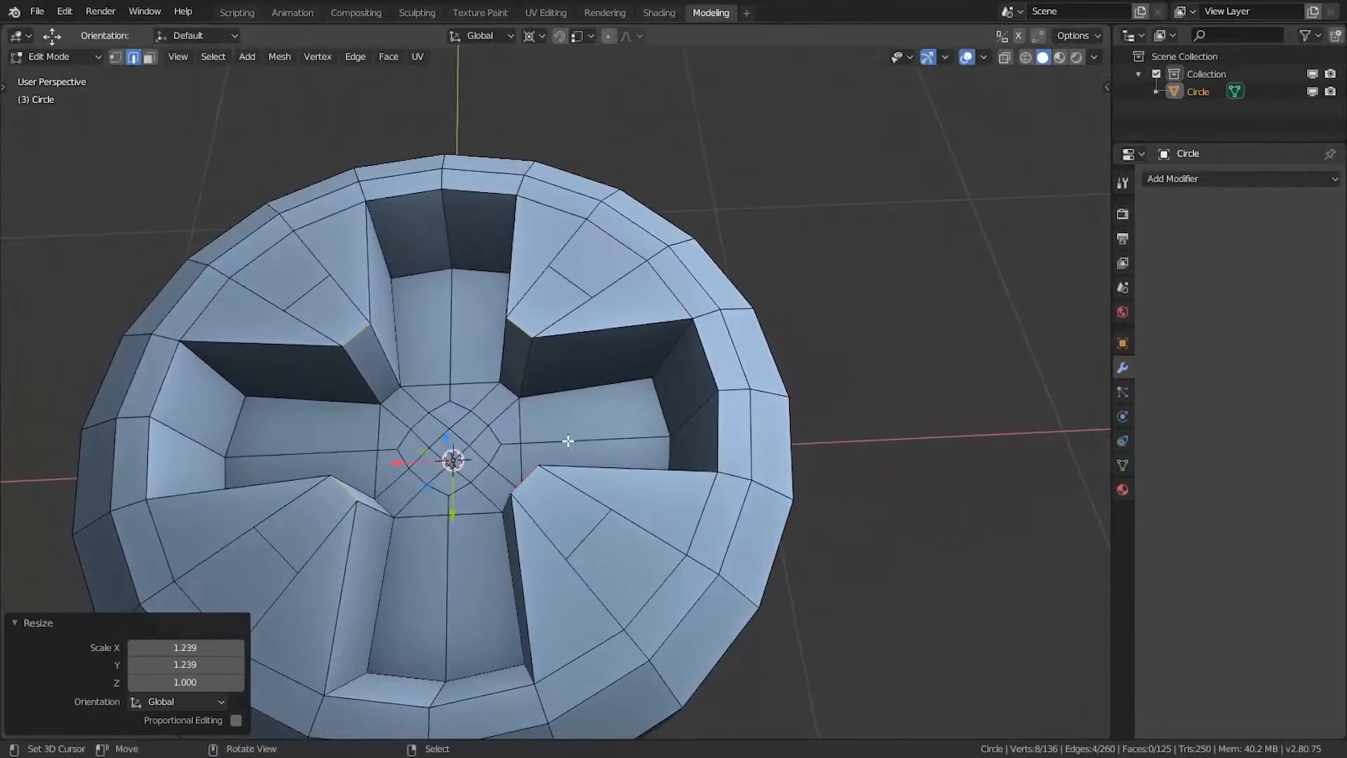
Step: Lower the central faces of the recess floor well below the head, and push the inner faces slightly further down
{"action": "key", "text": "3"}
{"action": "key", "text": "ctrl+KP_Add"}
{"action": "key", "text": "ctrl+KP_Add"}
{"action": "key", "text": "ctrl+KP_Add"}
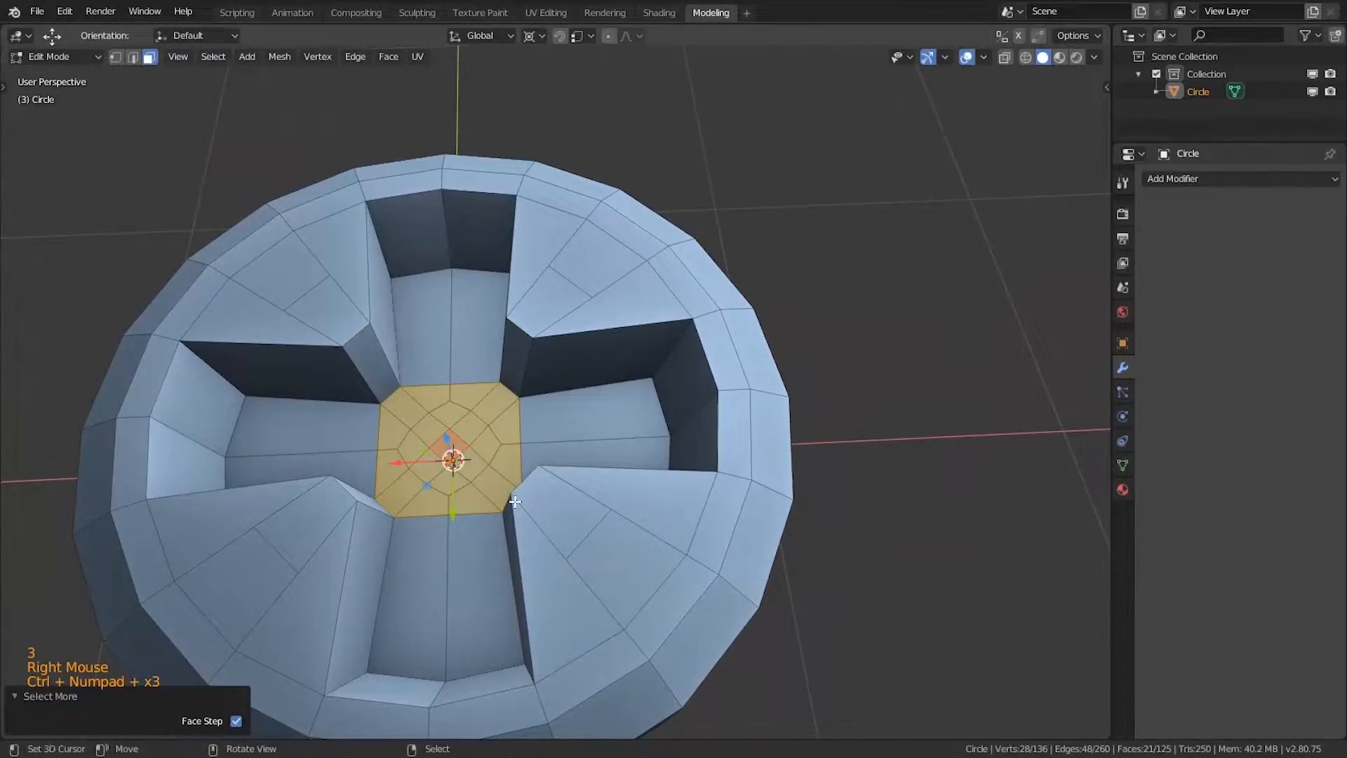
{"action": "key", "text": "KP_3"}
{"action": "key", "text": "z"}
{"action": "mouse_move", "coordinate": [628, 351]}
{"action": "left_mouse_down"}
{"action": "mouse_move", "coordinate": [652, 485]}
{"action": "mouse_move", "coordinate": [650, 475]}
{"action": "left_mouse_up"}
{"action": "key", "text": "ctrl+KP_Subtract"}
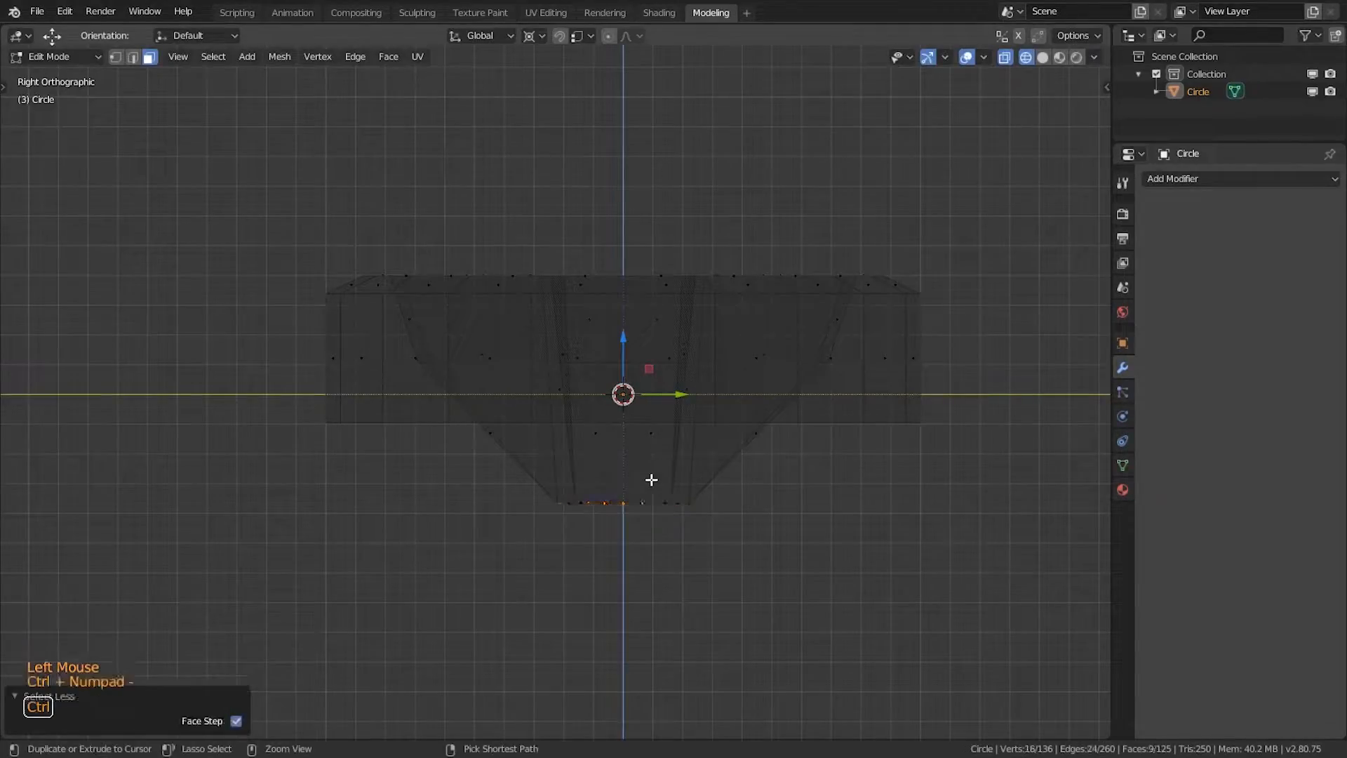
{"action": "left_click_drag", "start_coordinate": [623, 349], "coordinate": [633, 356]}
{"action": "key", "text": "ctrl+KP_Subtract"}
{"action": "key", "text": "z"}
{"action": "mouse_move", "coordinate": [718, 418]}
{"action": "middle_mouse_down"}
{"action": "mouse_move", "coordinate": [685, 466]}
{"action": "mouse_move", "coordinate": [452, 535]}
{"action": "mouse_move", "coordinate": [434, 390]}
{"action": "middle_mouse_up"}
Step: Expand the selection back to the whole central floor area and raise it slightly along Z
{"action": "key", "text": "ctrl+KP_Add"}
{"action": "key", "text": "ctrl+KP_Add"}
{"action": "key", "text": "ctrl+KP_Add"}
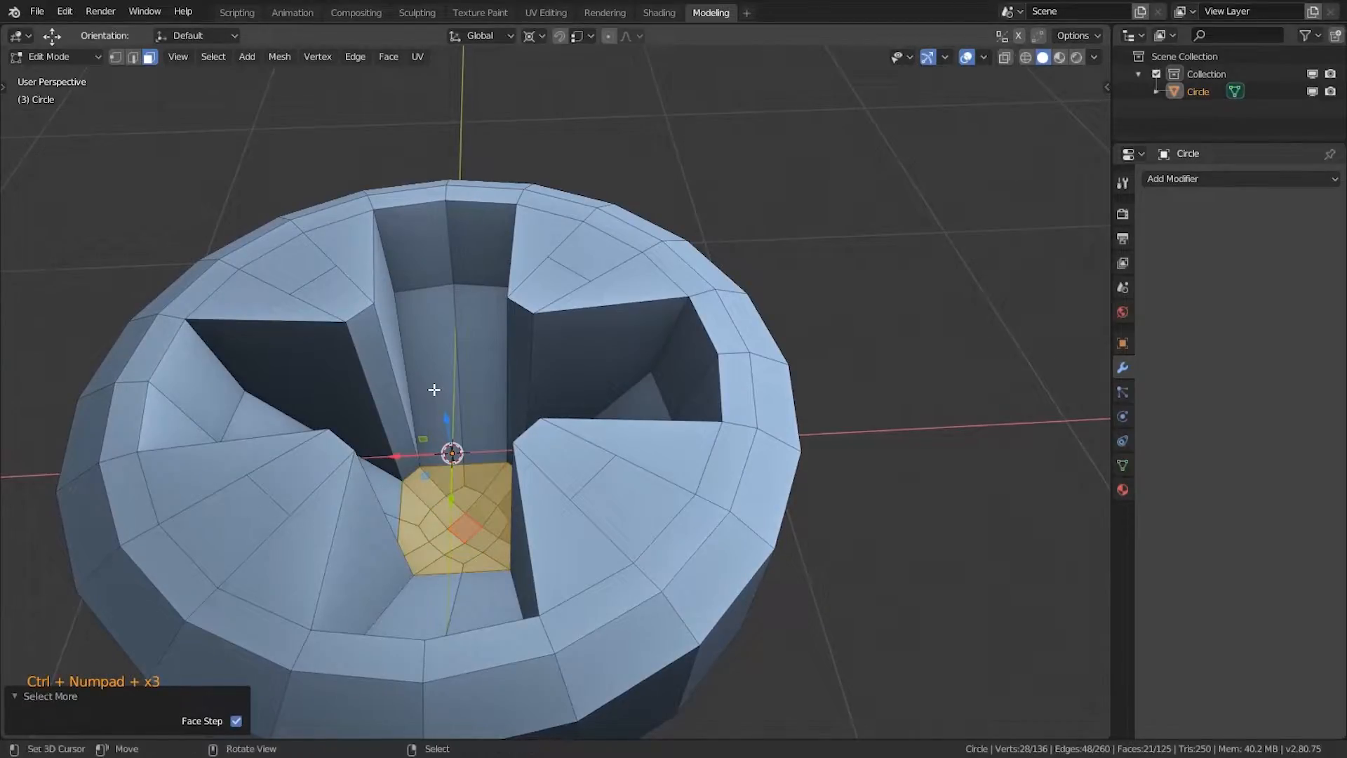
{"action": "key", "text": "KP_3"}
{"action": "left_click_drag", "start_coordinate": [625, 348], "coordinate": [627, 315]}
{"action": "middle_click_drag", "start_coordinate": [710, 346], "coordinate": [582, 466]}
Step: Bevel the recess's top edge loop and the two outer rim loops about 0.0137 m wide with 2 segments and a 0.520 profile
{"action": "key", "text": "2"}
{"action": "right_click", "coordinate": [472, 281], "text": "alt+shift"}
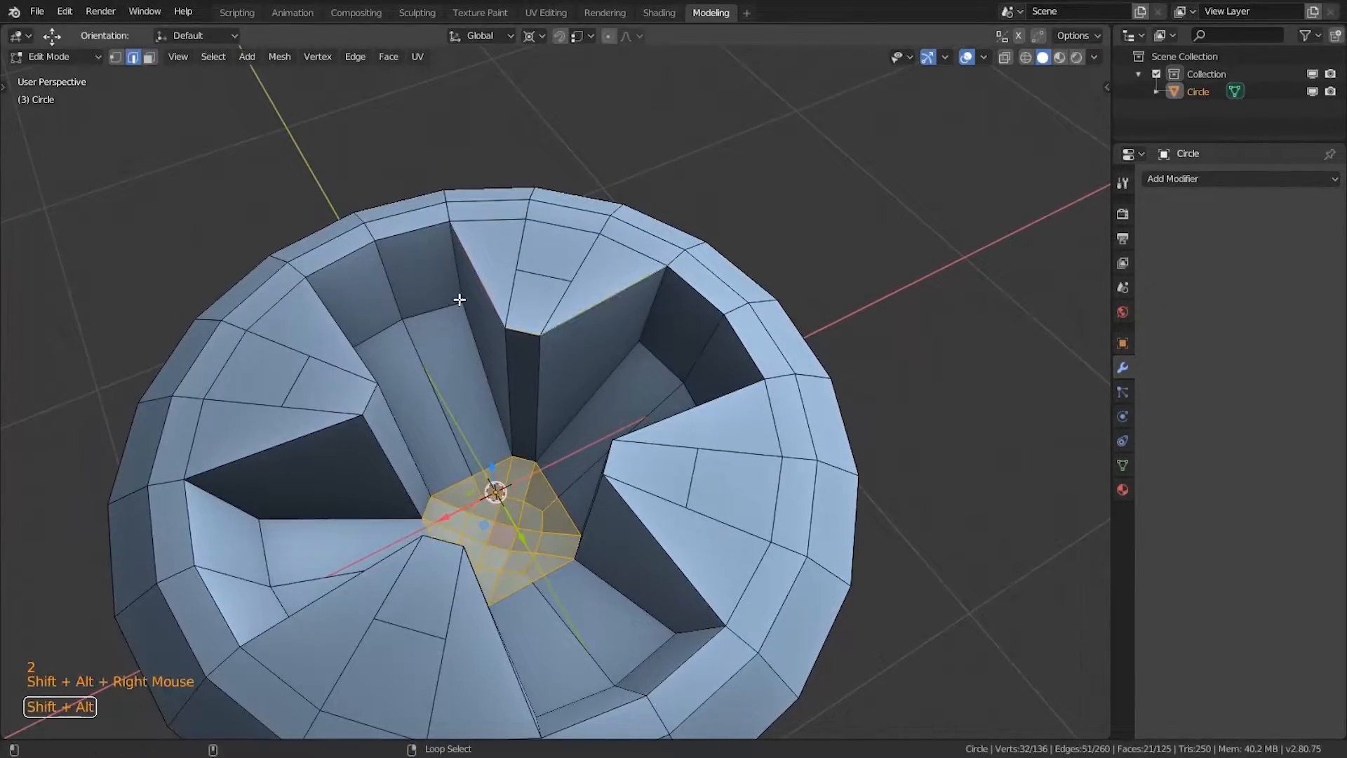
{"action": "key", "text": "a"}
{"action": "right_click", "coordinate": [473, 284], "text": "alt+shift"}
{"action": "middle_click_drag", "start_coordinate": [482, 367], "coordinate": [692, 259]}
{"action": "right_click", "coordinate": [692, 259], "text": "alt+shift"}
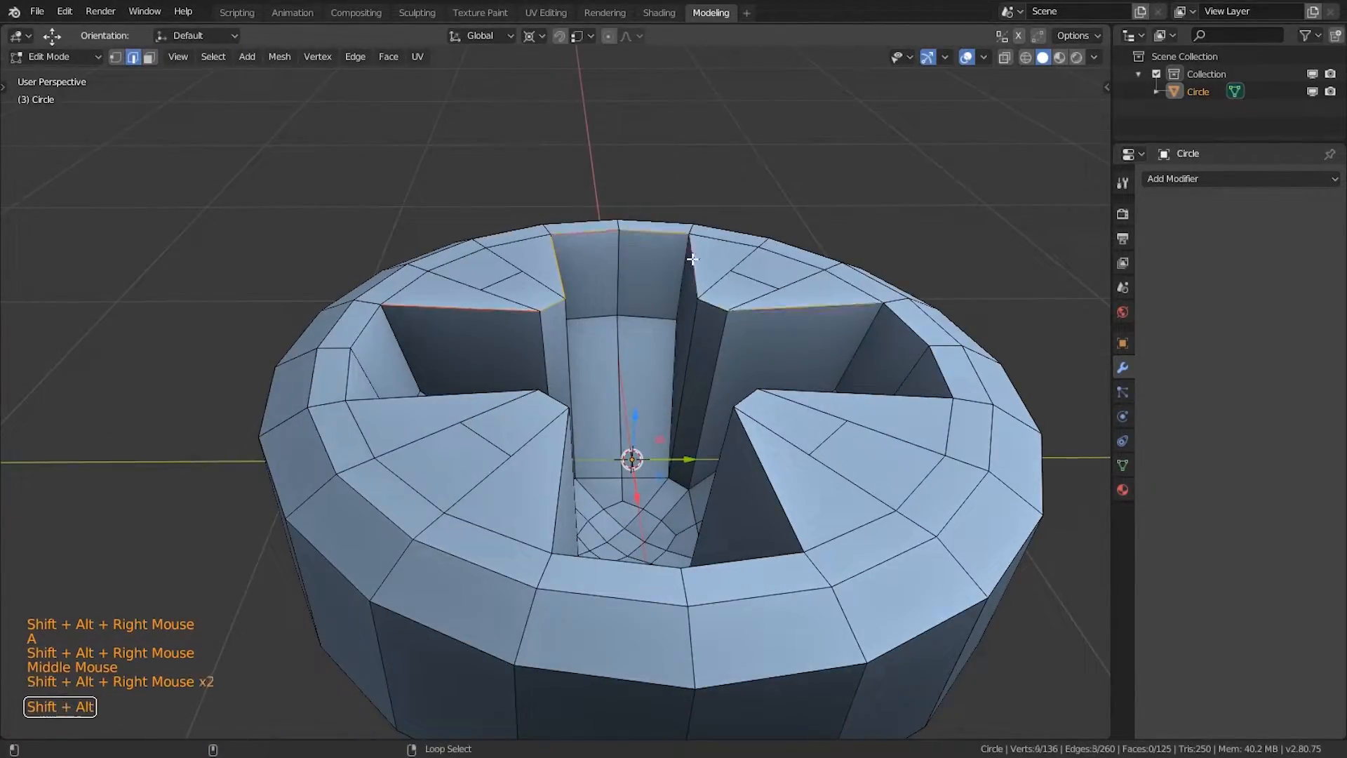
{"action": "right_click", "coordinate": [912, 411], "text": "alt+shift"}
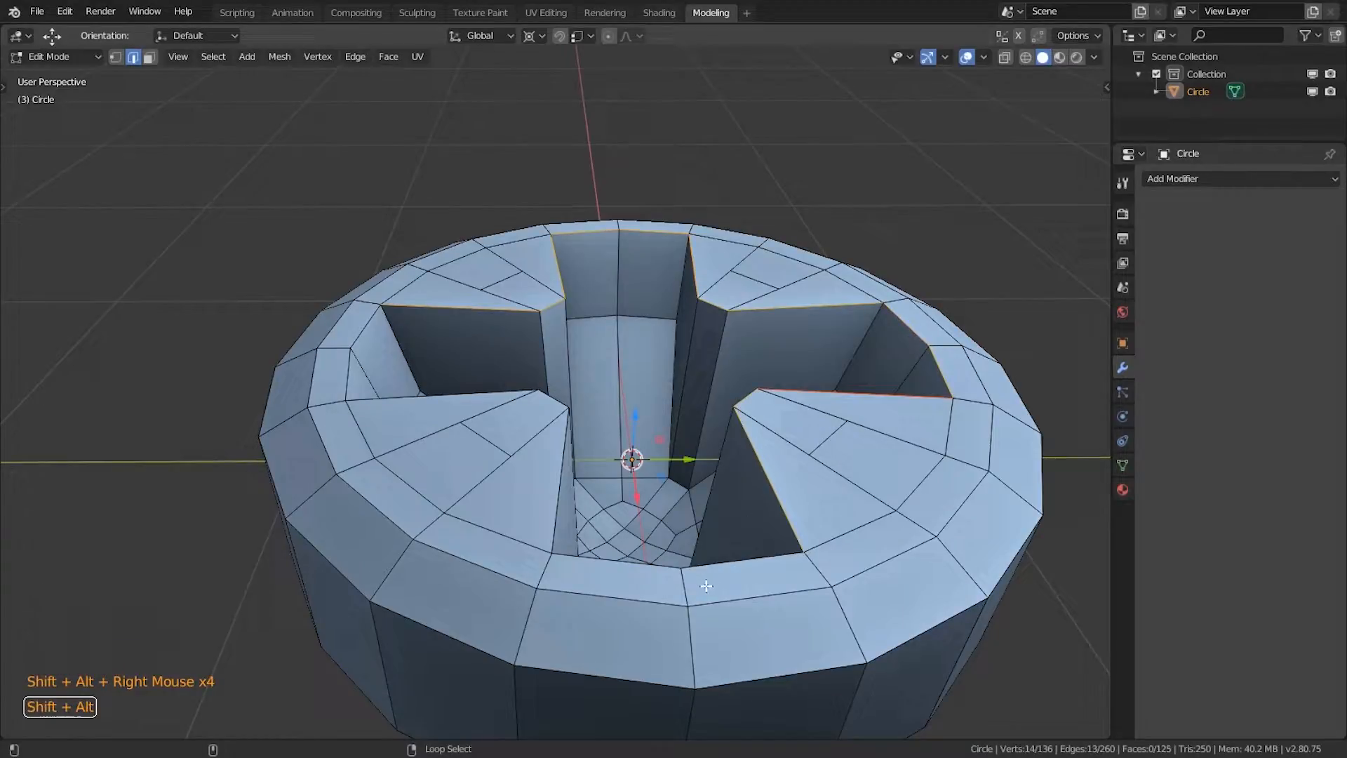
{"action": "middle_click_drag", "start_coordinate": [710, 366], "coordinate": [820, 484]}
{"action": "right_click", "coordinate": [828, 483], "text": "alt+shift"}
{"action": "right_click", "coordinate": [871, 519], "text": "alt+shift"}
{"action": "middle_click_drag", "start_coordinate": [871, 520], "coordinate": [751, 439], "text": "shift"}
{"action": "key", "text": "ctrl+b"}
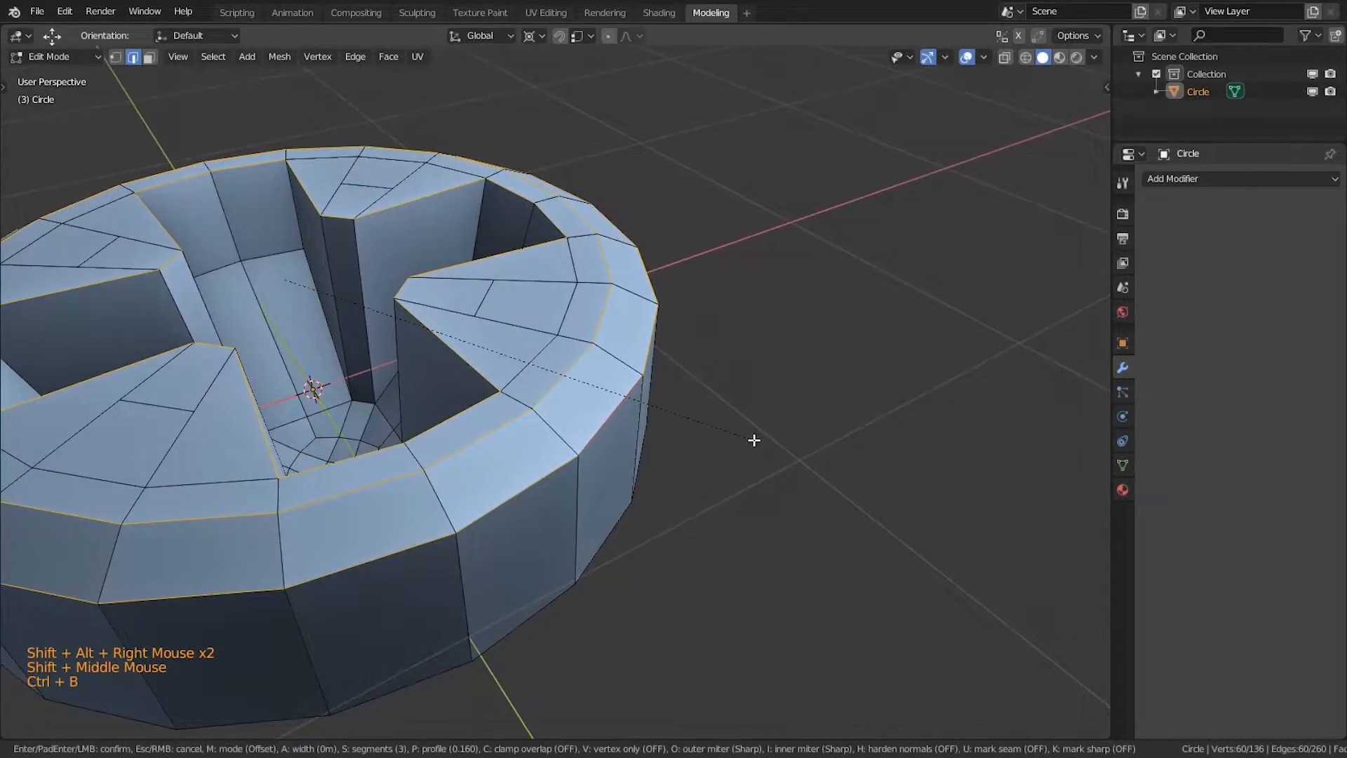
{"action": "scroll", "coordinate": [762, 440], "scroll_direction": "down", "scroll_amount": 1}
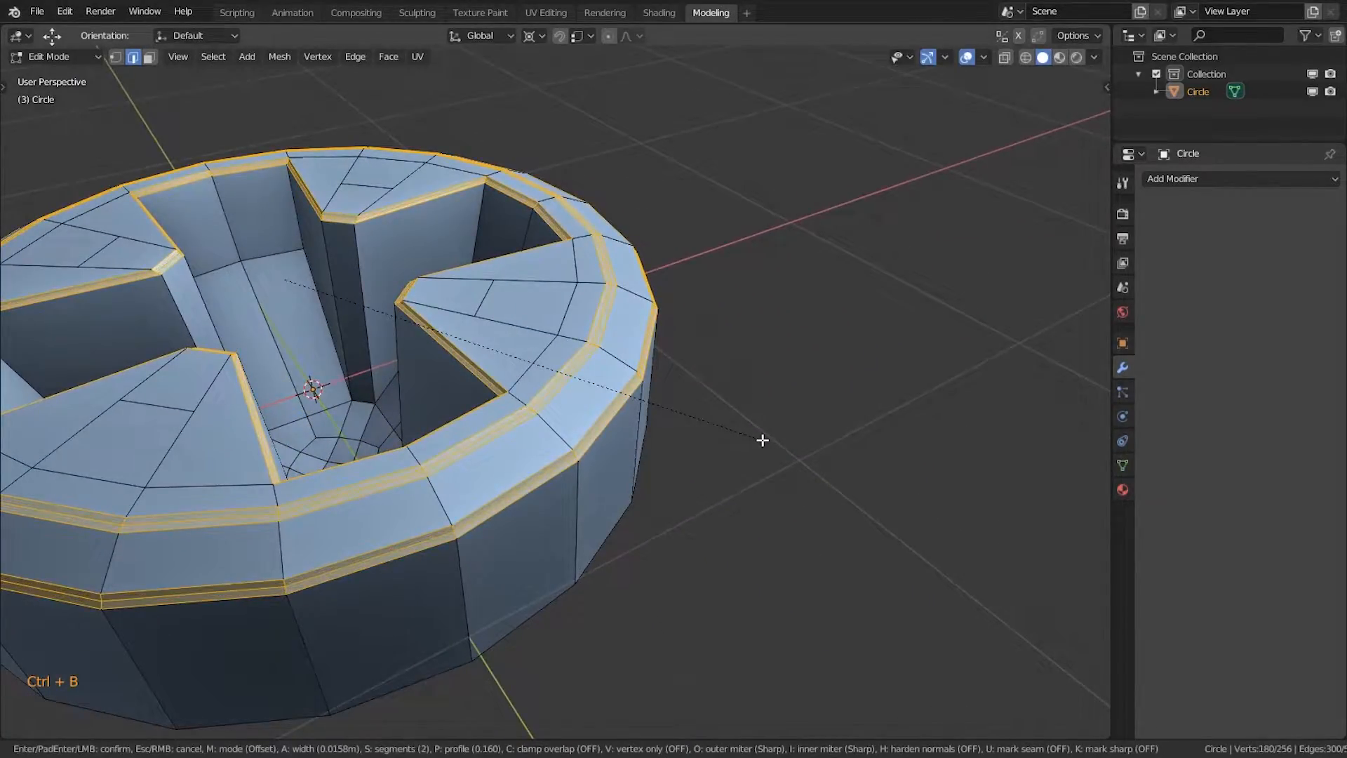
{"action": "left_click", "coordinate": [762, 439]}
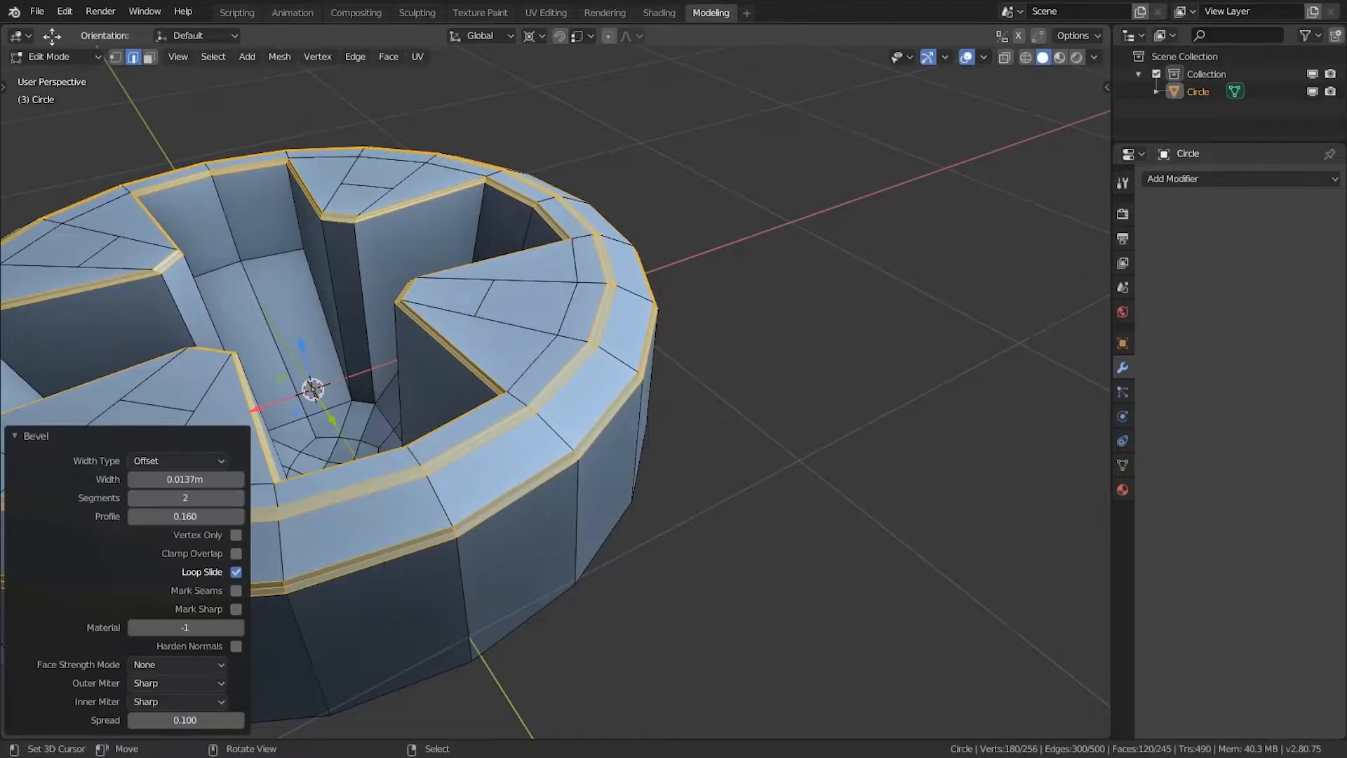
{"action": "left_click_drag", "start_coordinate": [185, 515], "coordinate": [218, 516]}
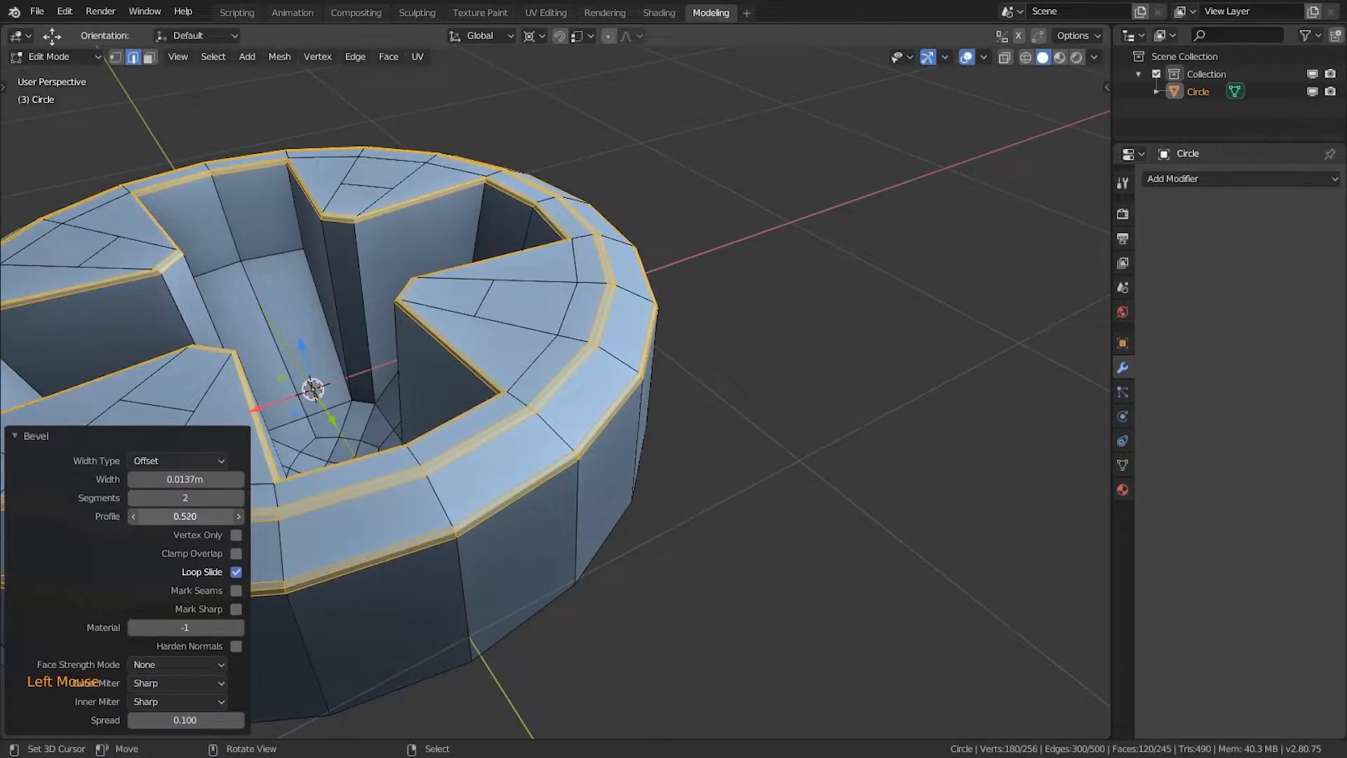
{"action": "middle_click_drag", "start_coordinate": [385, 322], "coordinate": [495, 368], "text": "shift"}
{"action": "key", "text": "a"}
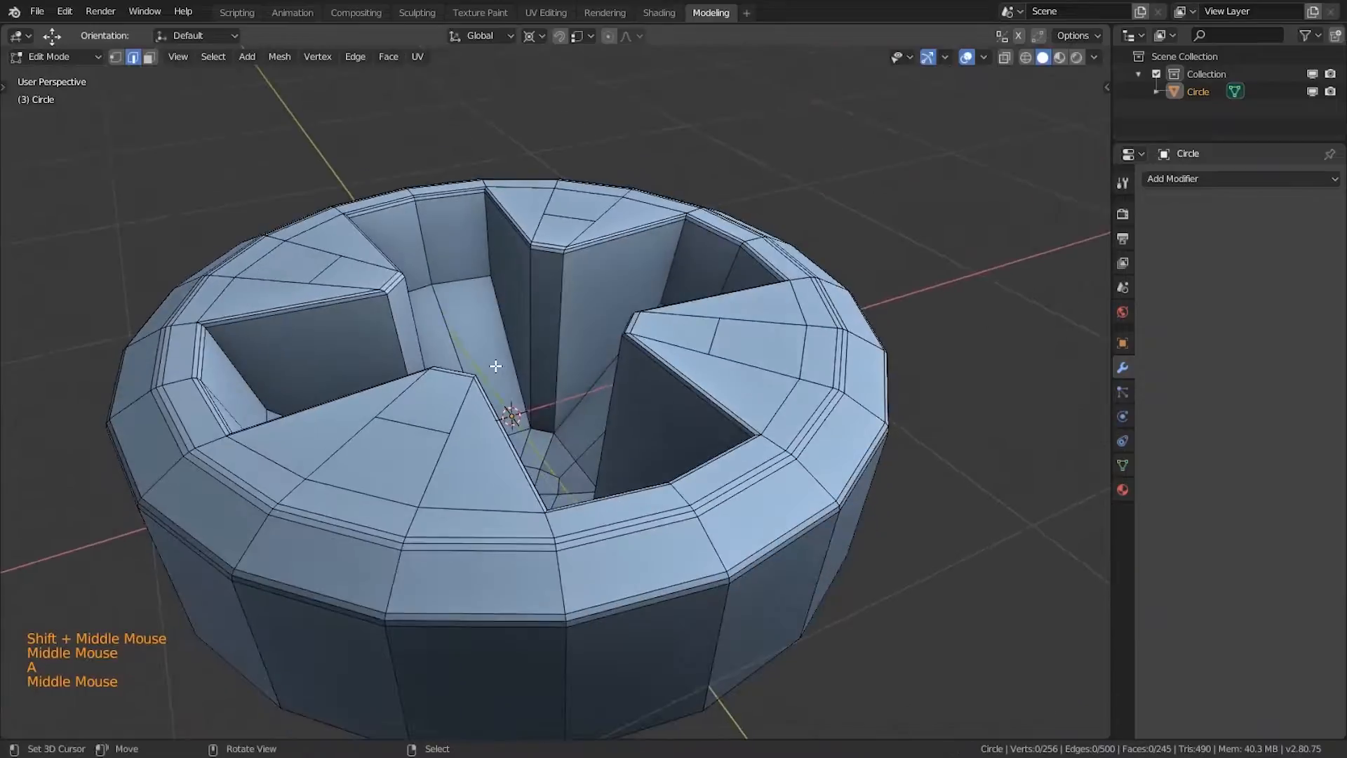
Step: Bevel the edge loop around the recess floor where it meets the walls, about 0.0318 m wide with 2 segments
{"action": "scroll", "coordinate": [495, 367], "scroll_direction": "up", "scroll_amount": 1}
{"action": "right_click", "coordinate": [496, 316], "text": "alt+shift"}
{"action": "right_click", "coordinate": [456, 273], "text": "alt+shift"}
{"action": "middle_click_drag", "start_coordinate": [457, 274], "coordinate": [730, 308]}
{"action": "right_click", "coordinate": [629, 240], "text": "alt+shift"}
{"action": "right_click", "coordinate": [733, 310], "text": "alt+shift"}
{"action": "middle_click_drag", "start_coordinate": [829, 241], "coordinate": [870, 276]}
{"action": "right_click", "coordinate": [653, 347], "text": "alt+shift"}
{"action": "middle_click_drag", "start_coordinate": [653, 347], "coordinate": [751, 312]}
{"action": "right_click", "coordinate": [665, 236], "text": "alt+shift"}
{"action": "right_click", "coordinate": [676, 325], "text": "alt+shift"}
{"action": "right_click", "coordinate": [690, 148], "text": "alt+shift"}
{"action": "right_click", "coordinate": [703, 138], "text": "alt+shift"}
{"action": "middle_click_drag", "start_coordinate": [624, 235], "coordinate": [650, 258]}
{"action": "right_click", "coordinate": [524, 271], "text": "alt+shift"}
{"action": "right_click", "coordinate": [545, 433], "text": "alt+shift"}
{"action": "middle_click_drag", "start_coordinate": [544, 433], "coordinate": [66, 429]}
{"action": "right_click", "coordinate": [595, 292], "text": "shift"}
{"action": "middle_click_drag", "start_coordinate": [1068, 332], "coordinate": [842, 391], "text": "shift"}
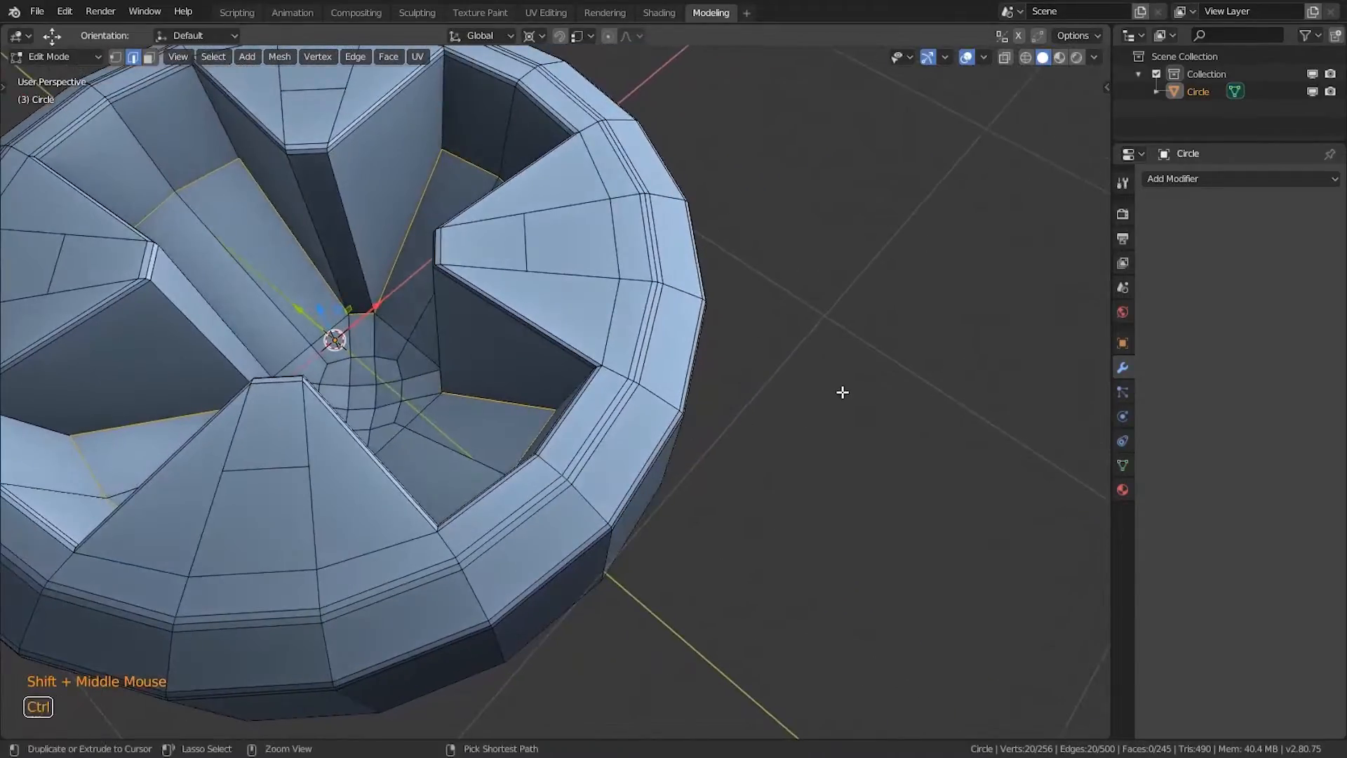
{"action": "key", "text": "ctrl+b"}
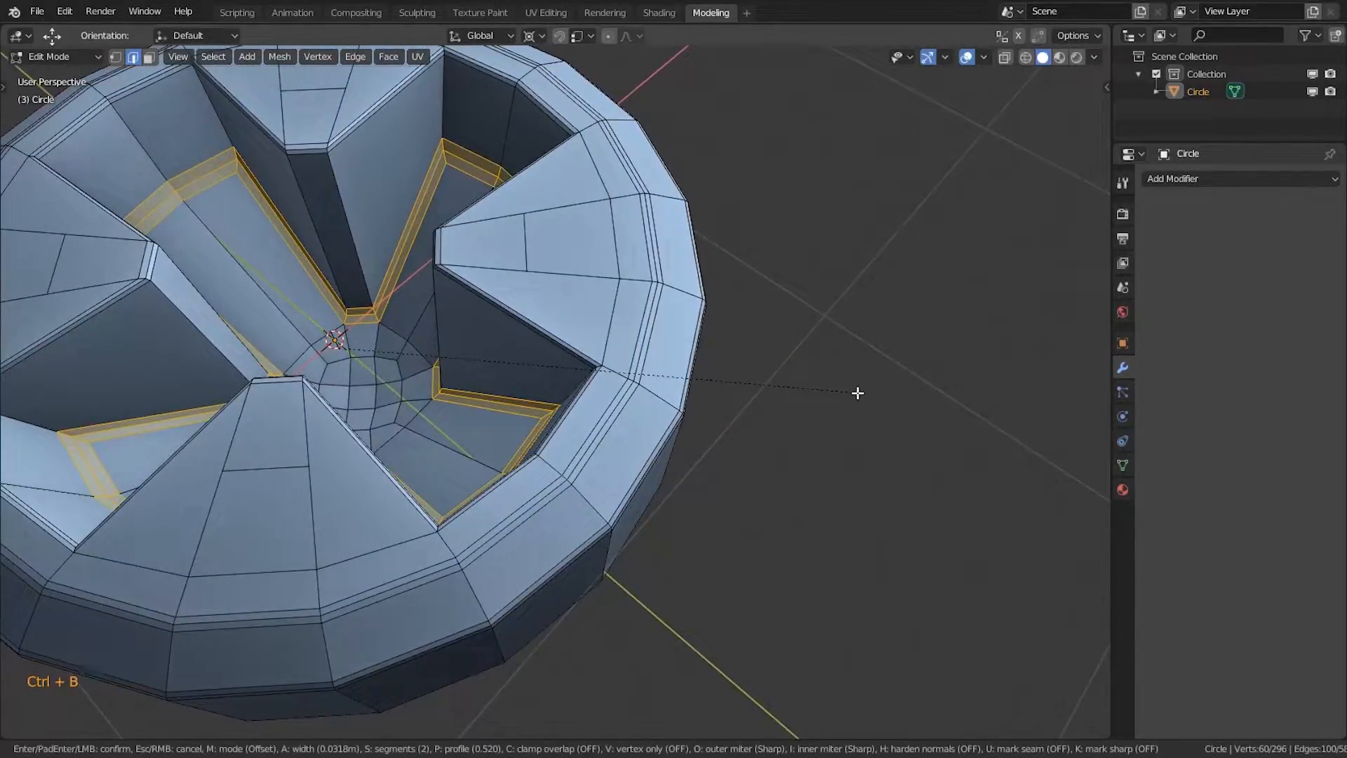
{"action": "left_click", "coordinate": [858, 392]}
{"action": "middle_click_drag", "start_coordinate": [857, 392], "coordinate": [372, 292]}
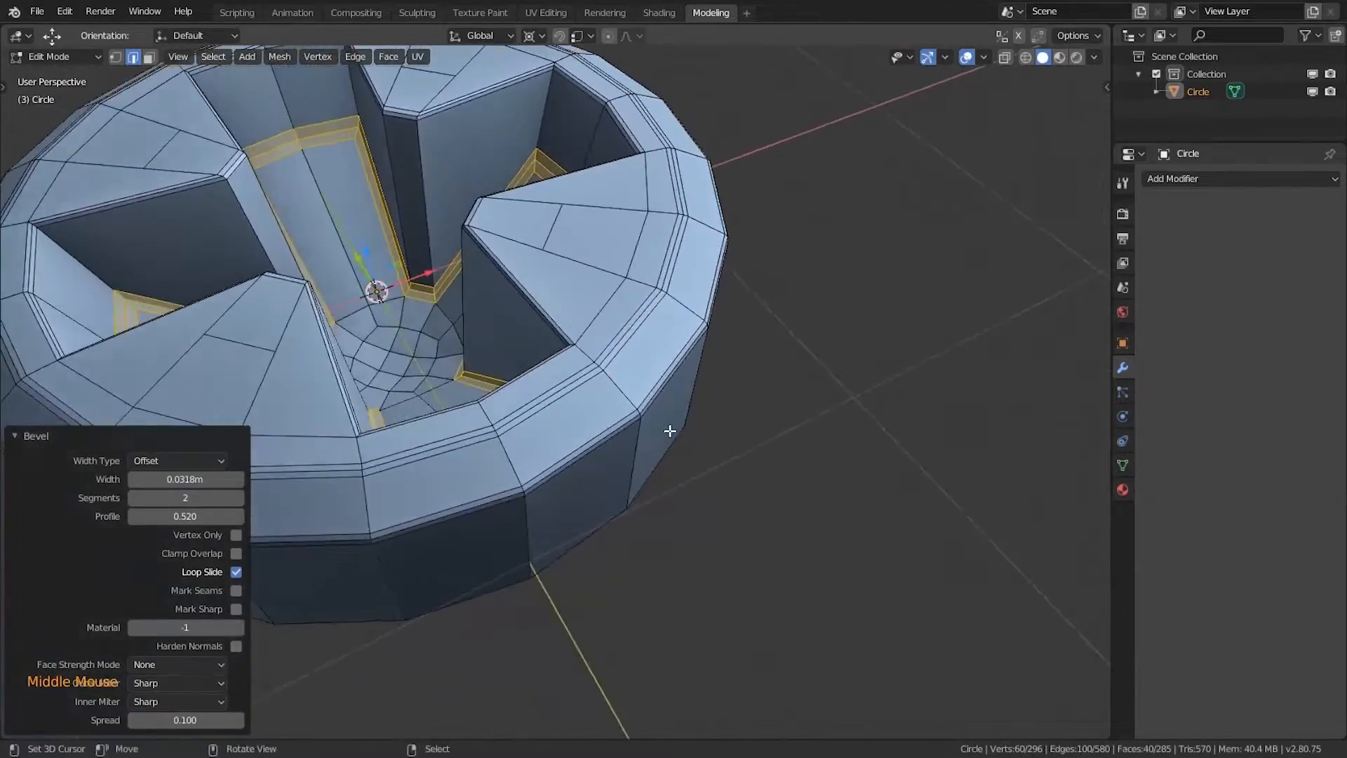
{"action": "key", "text": "a"}
Step: Add a level 3 subdivision surface to the bolt head and examine the smoothed topology in Edit Mode
{"action": "scroll", "coordinate": [419, 333], "scroll_direction": "down", "scroll_amount": 2}
{"action": "mouse_move", "coordinate": [561, 394]}
{"action": "middle_mouse_down", "text": "shift"}
{"action": "mouse_move", "coordinate": [419, 333]}
{"action": "mouse_move", "coordinate": [582, 393]}
{"action": "middle_mouse_up", "text": "shift"}
{"action": "key", "text": "Tab"}
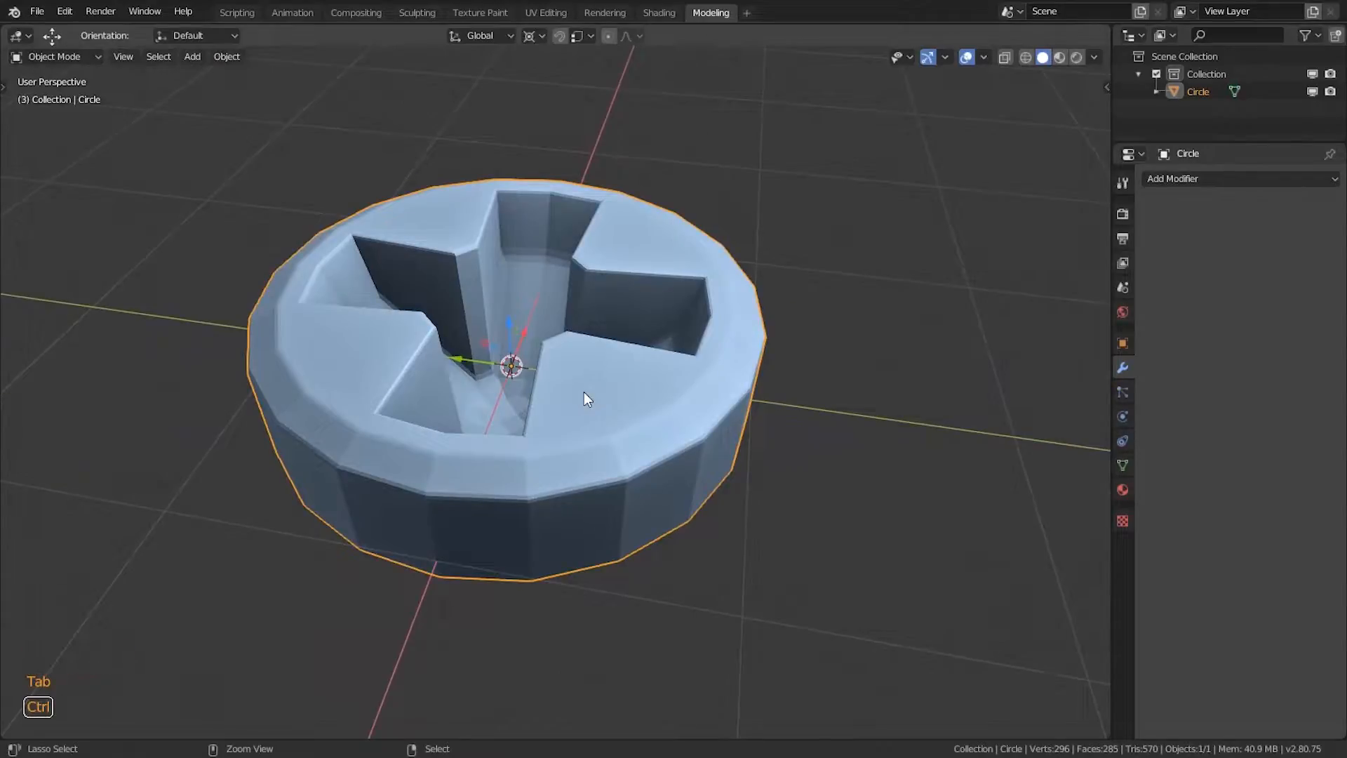
{"action": "key", "text": "ctrl+3"}
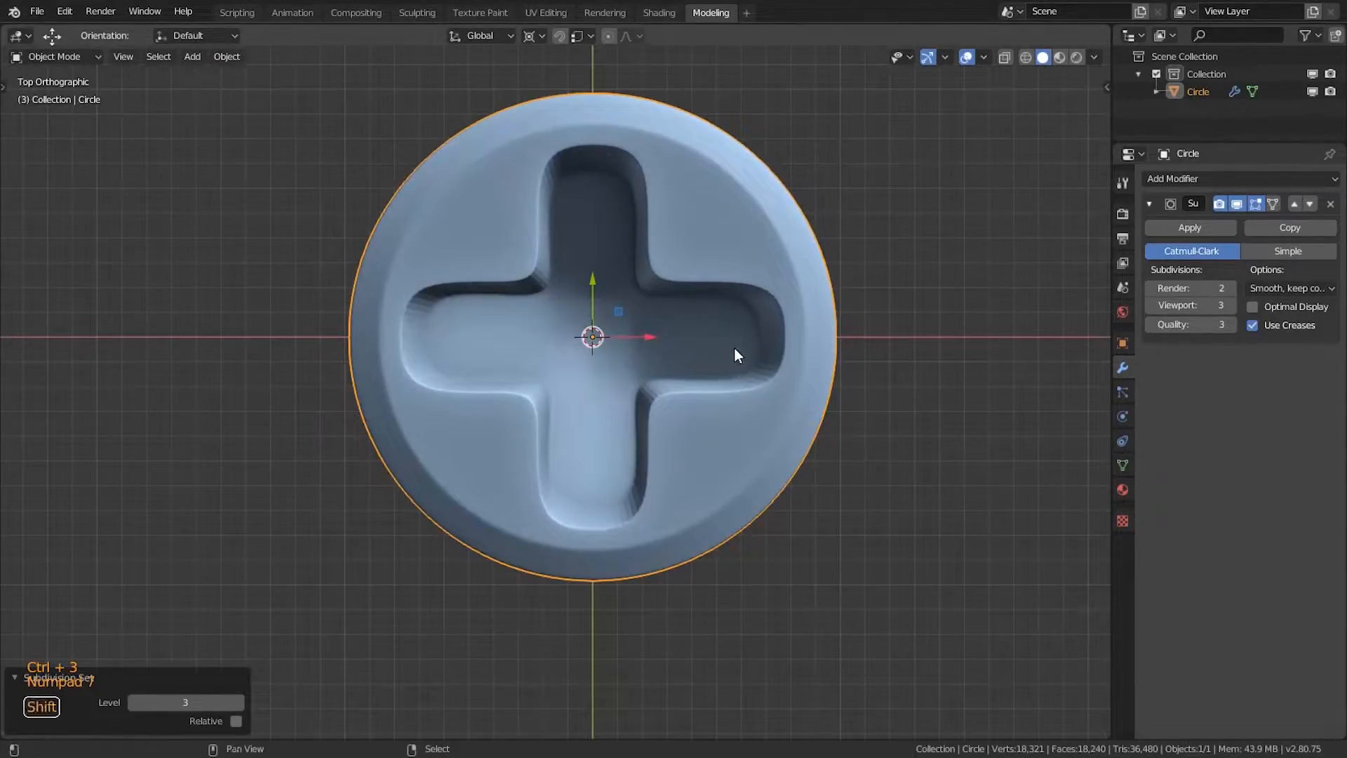
{"action": "middle_click_drag", "start_coordinate": [734, 349], "coordinate": [667, 351], "text": "shift"}
{"action": "key", "text": "Tab"}
{"action": "key", "text": "a"}
{"action": "key", "text": "a"}
{"action": "middle_click_drag", "start_coordinate": [712, 511], "coordinate": [760, 407]}
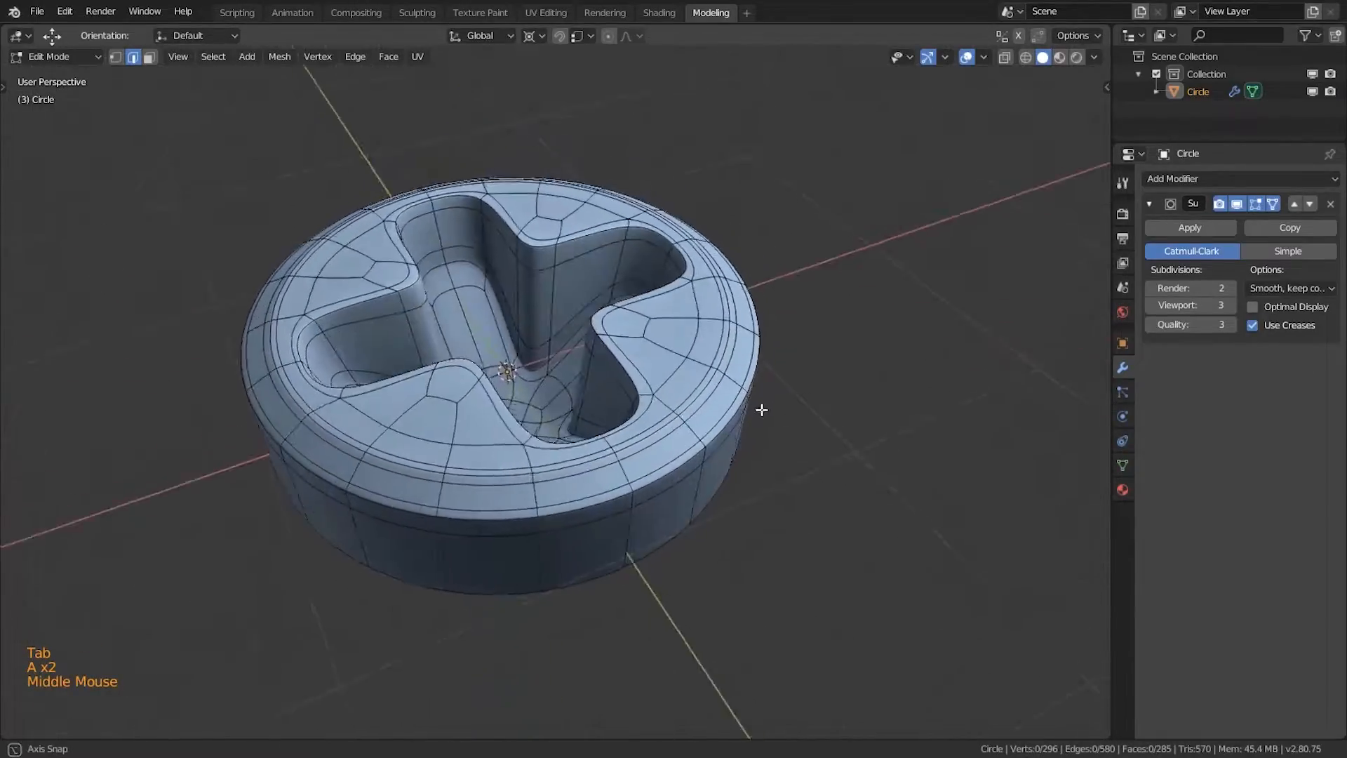
{"action": "scroll", "coordinate": [761, 397], "scroll_direction": "down", "scroll_amount": 3}
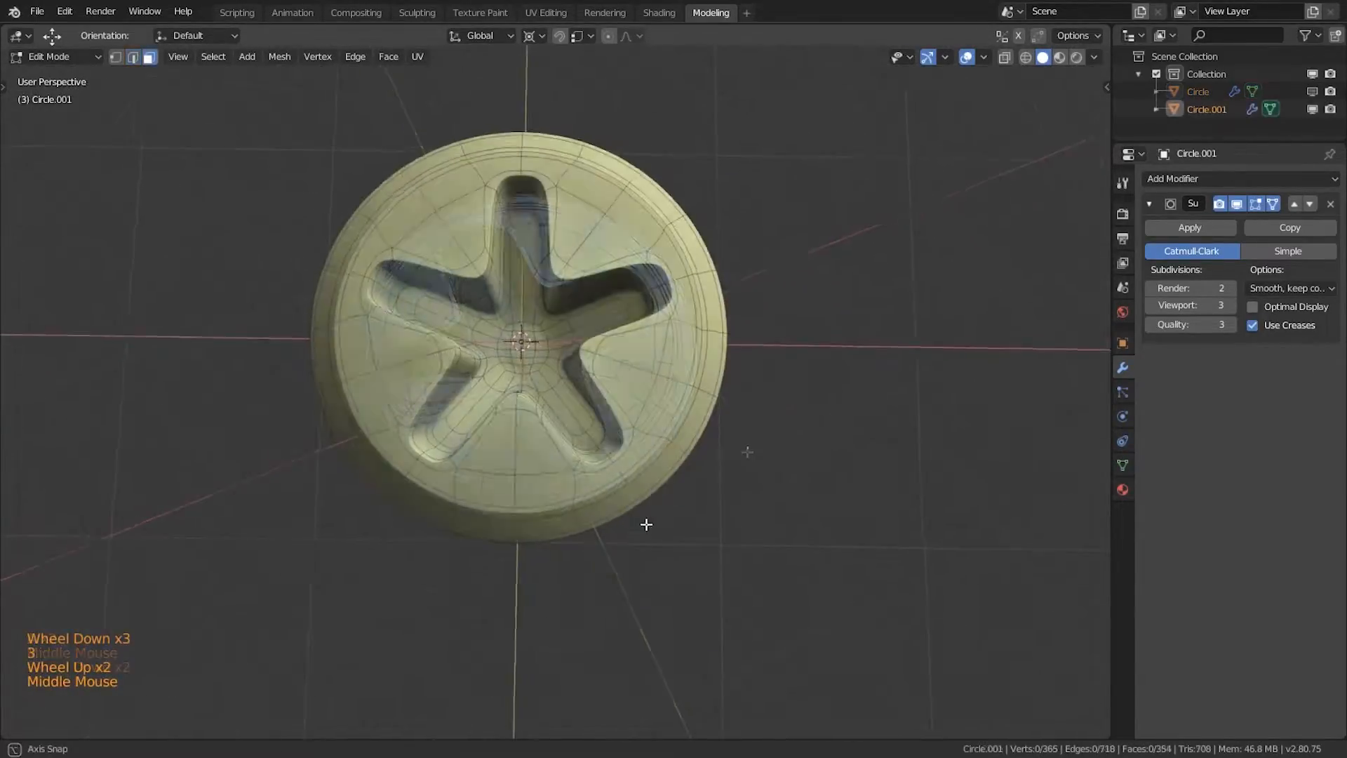
{"action": "middle_click_drag", "start_coordinate": [643, 526], "coordinate": [727, 476]}
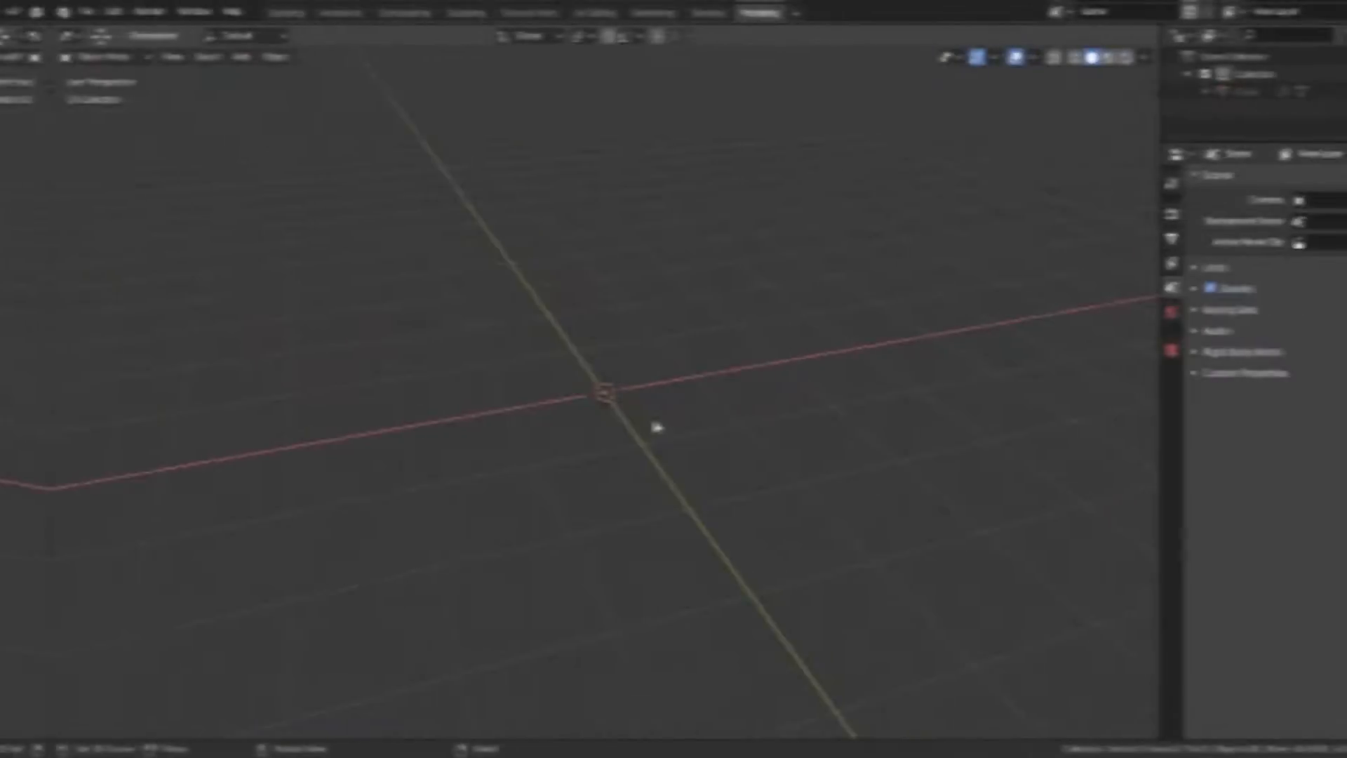
Step: Add a new 20-vertex circle with a 1 m radius at the world origin and view it from above
{"action": "key", "text": "shift+a"}
{"action": "mouse_move", "coordinate": [604, 418]}
{"action": "left_click", "coordinate": [668, 121]}
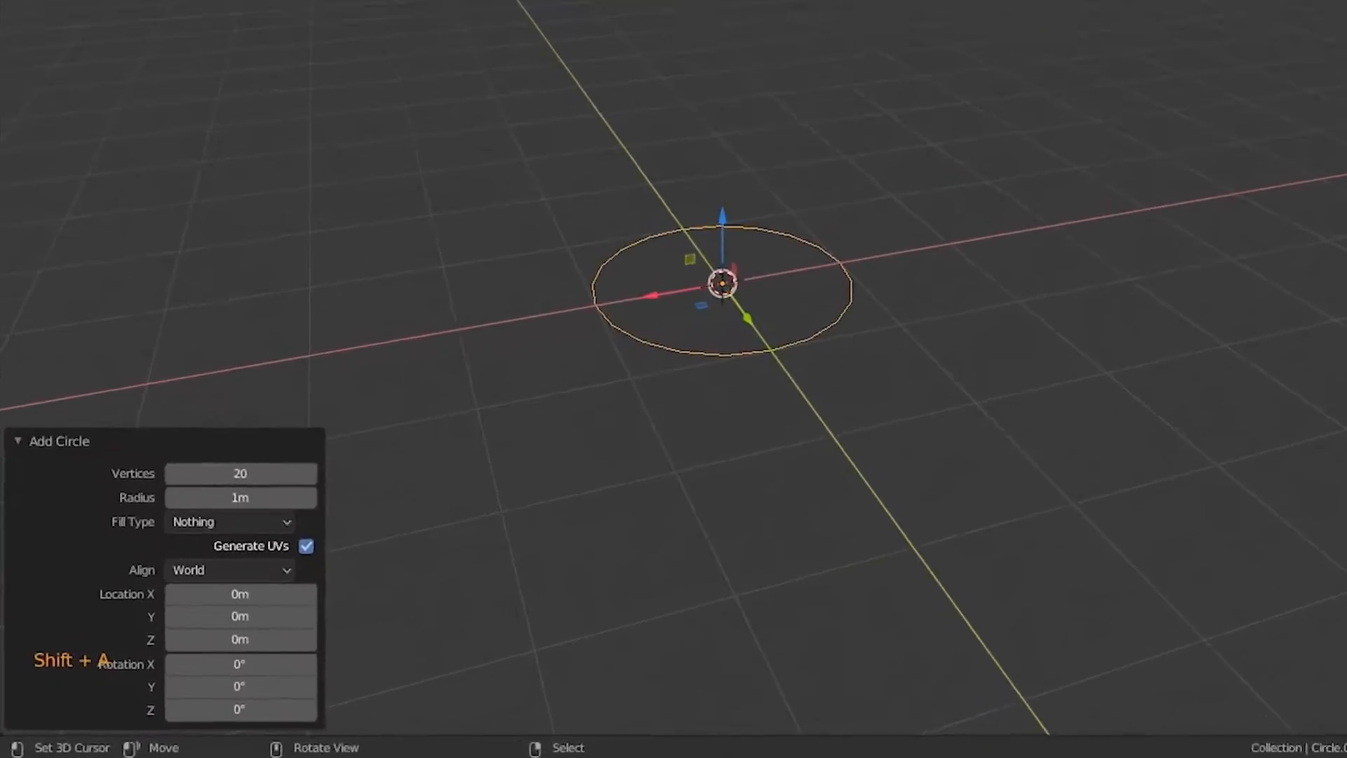
{"action": "key", "text": "shift+c"}
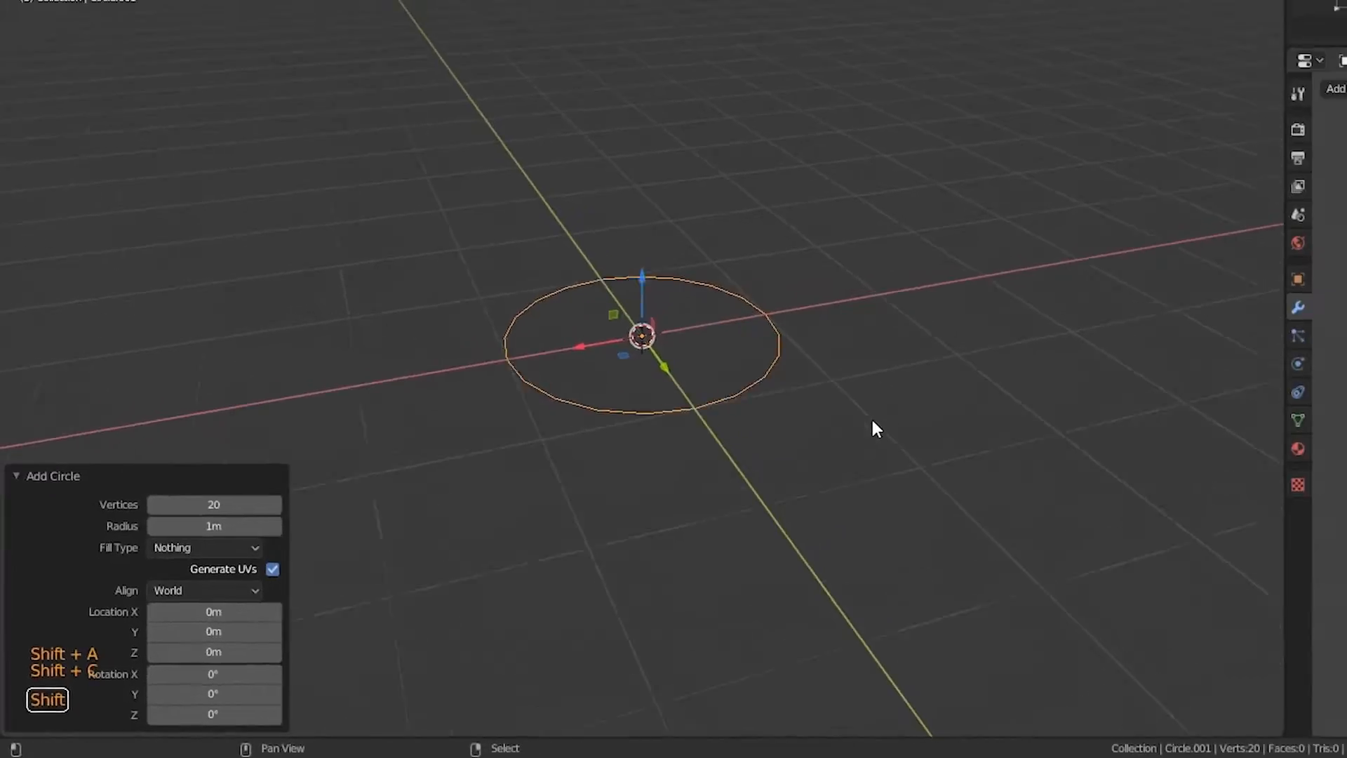
{"action": "key", "text": "KP_7"}
Step: Delete 15 of the circle's vertices, keeping the five-vertex arc from the topmost vertex toward negative X
{"action": "key", "text": "Tab"}
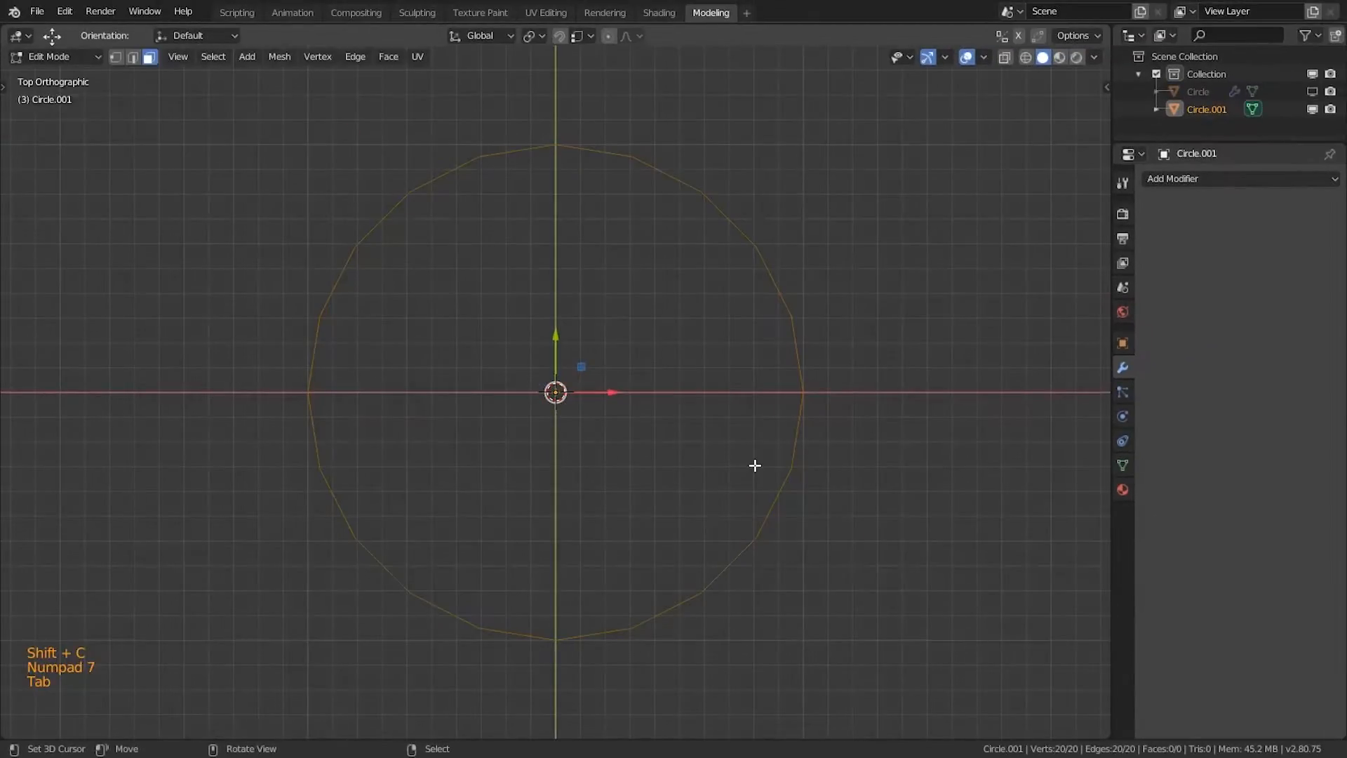
{"action": "key", "text": "a"}
{"action": "mouse_move", "coordinate": [254, 396]}
{"action": "left_mouse_down", "text": "ctrl"}
{"action": "mouse_move", "coordinate": [712, 123]}
{"action": "mouse_move", "coordinate": [361, 646]}
{"action": "mouse_move", "coordinate": [281, 449]}
{"action": "left_mouse_up", "text": "ctrl"}
{"action": "key", "text": "x"}
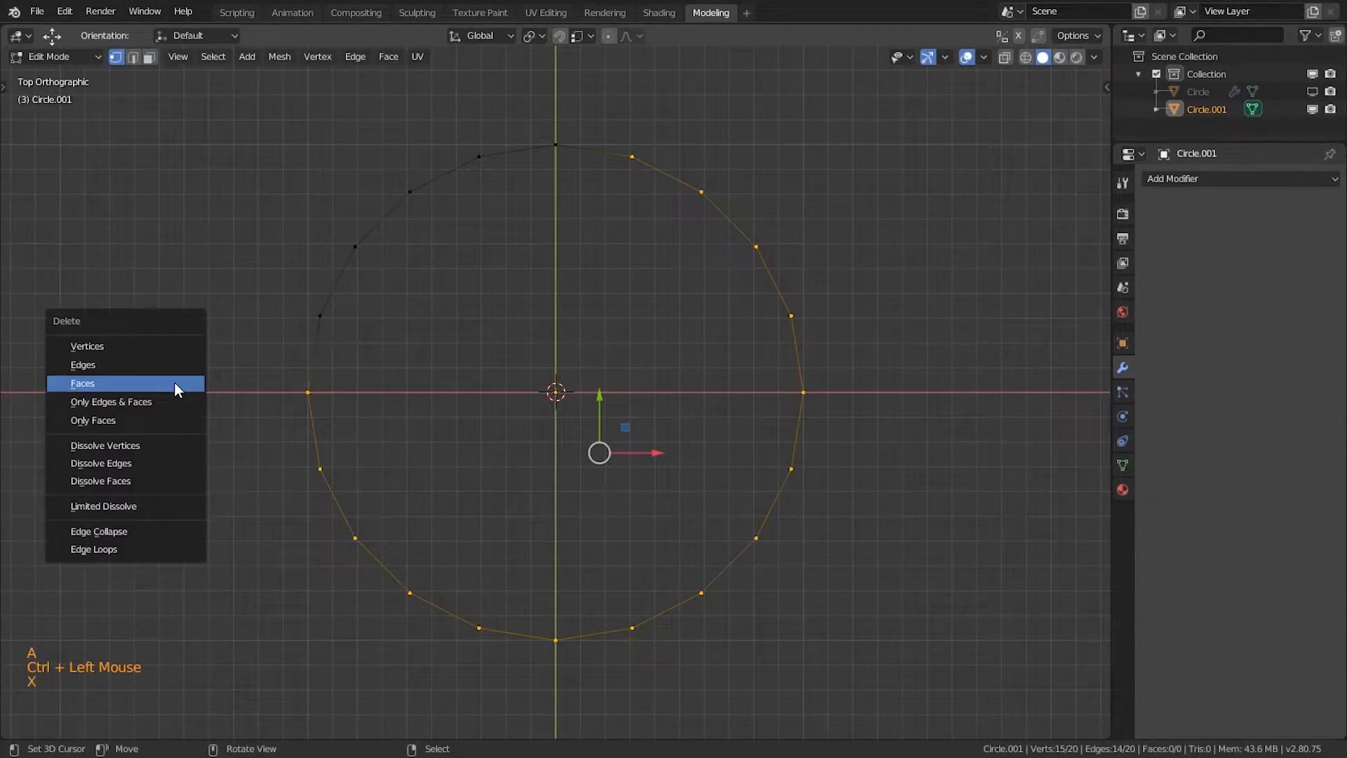
{"action": "left_click", "coordinate": [147, 351]}
Step: Extrude the whole arc upward along Z by about 0.282 m
{"action": "middle_click_drag", "start_coordinate": [411, 582], "coordinate": [526, 412]}
{"action": "key", "text": "a"}
{"action": "key", "text": "e"}
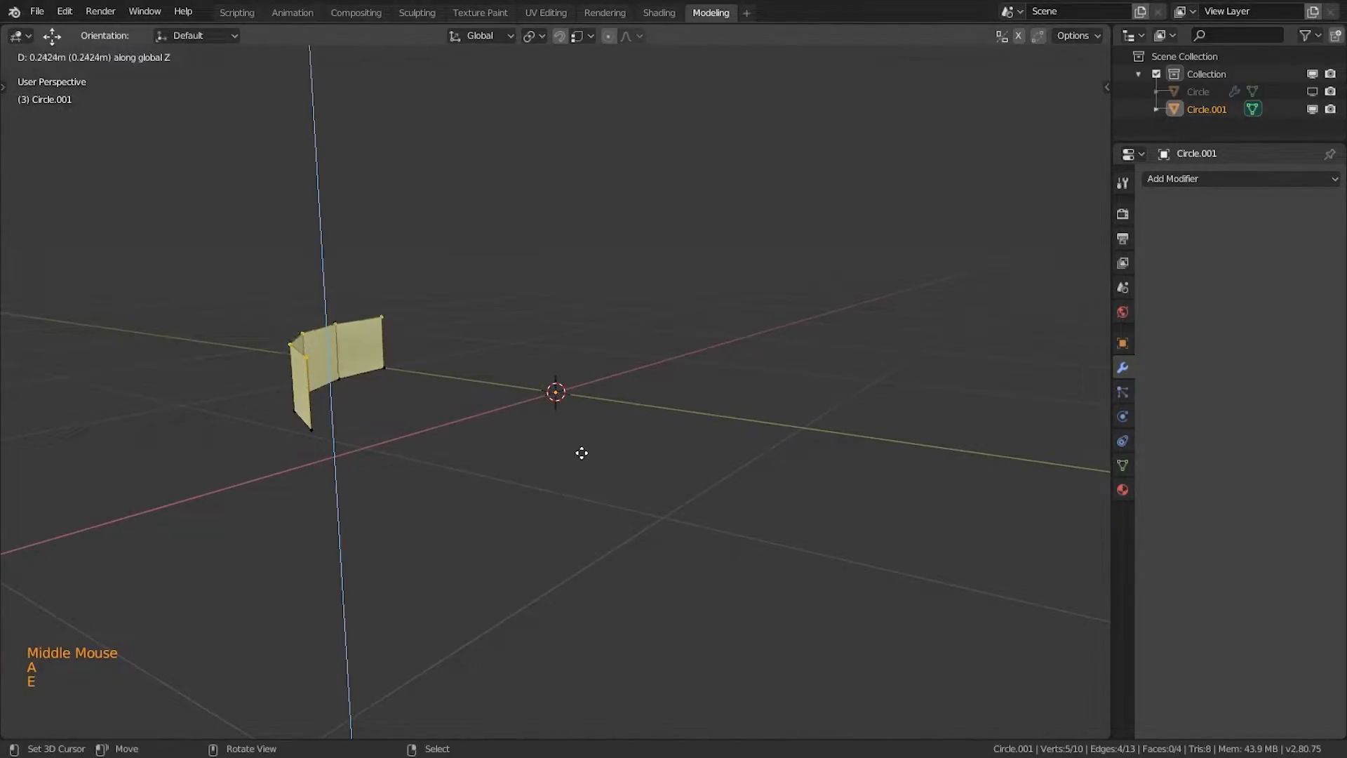
{"action": "left_click", "coordinate": [583, 446]}
Step: Extrude the wall's top edge, scale it horizontally to 0.863 about the 3D cursor, and raise it slightly along Z
{"action": "left_click", "coordinate": [537, 35]}
{"action": "left_click", "coordinate": [505, 103]}
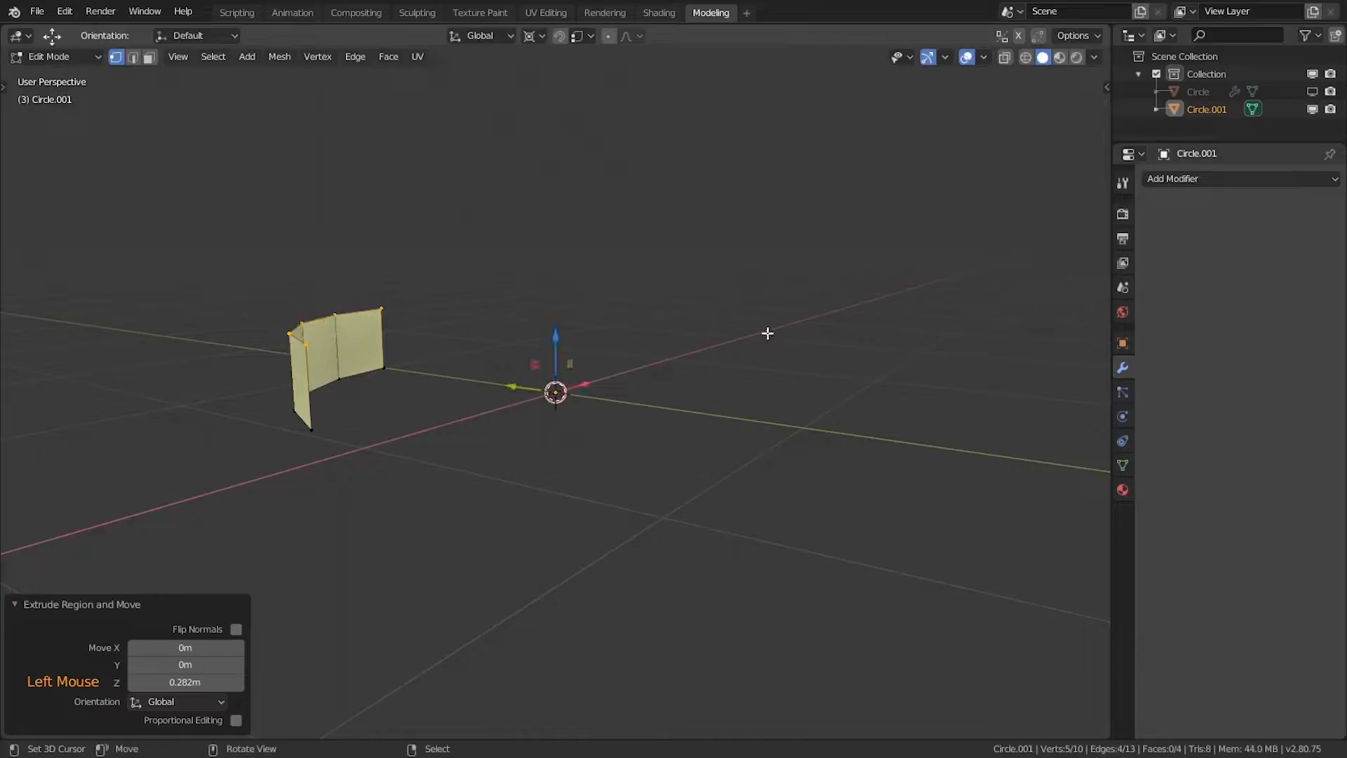
{"action": "key", "text": "e"}
{"action": "key", "text": "Escape"}
{"action": "key", "text": "s"}
{"action": "key", "text": "shift+z"}
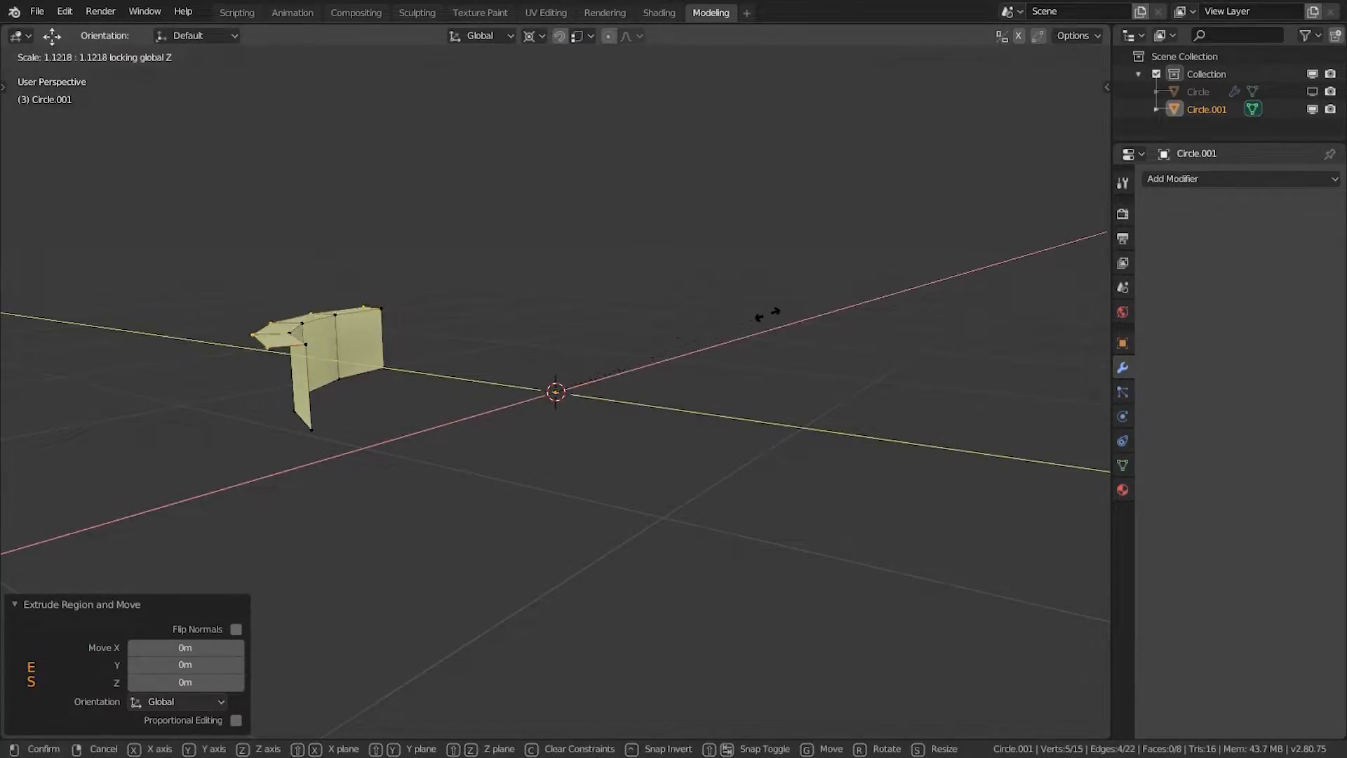
{"action": "left_click", "coordinate": [703, 304]}
{"action": "left_click_drag", "start_coordinate": [554, 338], "coordinate": [552, 336]}
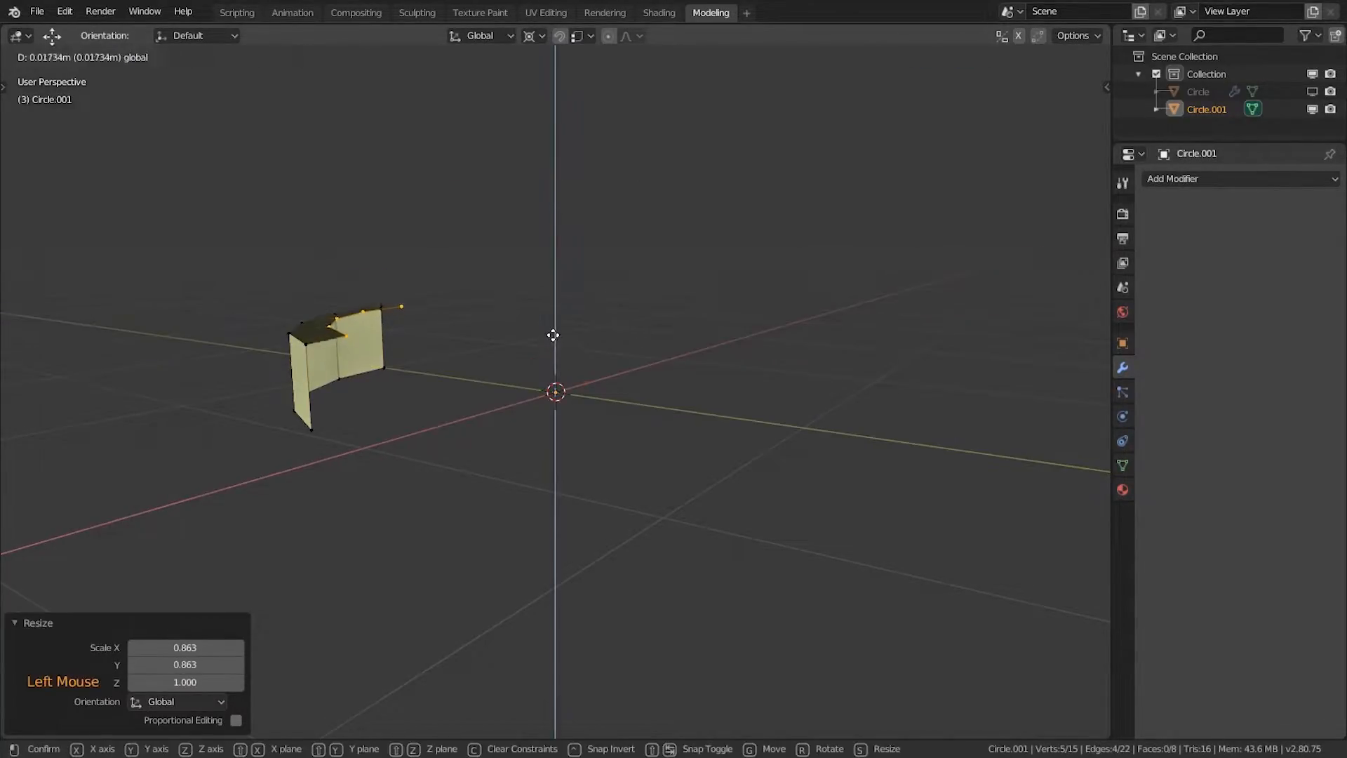
{"action": "key", "text": "Escape"}
Step: Extrude the inner rim edge again, scaling it inward in the XY plane, and recalculate all normals
{"action": "key", "text": "e"}
{"action": "key", "text": "Escape"}
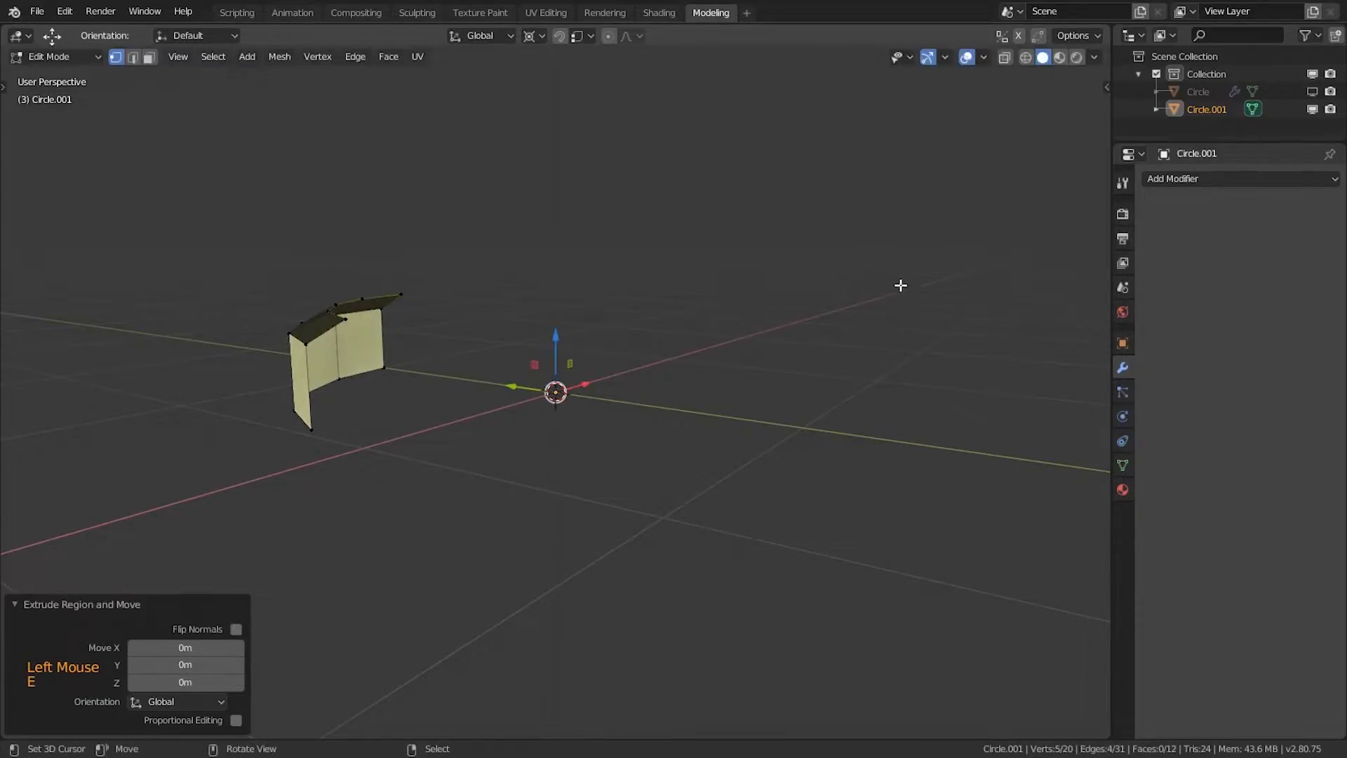
{"action": "key", "text": "s"}
{"action": "key", "text": "shift+z"}
{"action": "left_click", "coordinate": [856, 303]}
{"action": "key", "text": "a"}
{"action": "key", "text": "a"}
{"action": "key", "text": "ctrl+n"}
Step: Extrude the two middle edges of the inner rim and scale them horizontally toward the centre to form a tapered tab
{"action": "key", "text": "KP_7"}
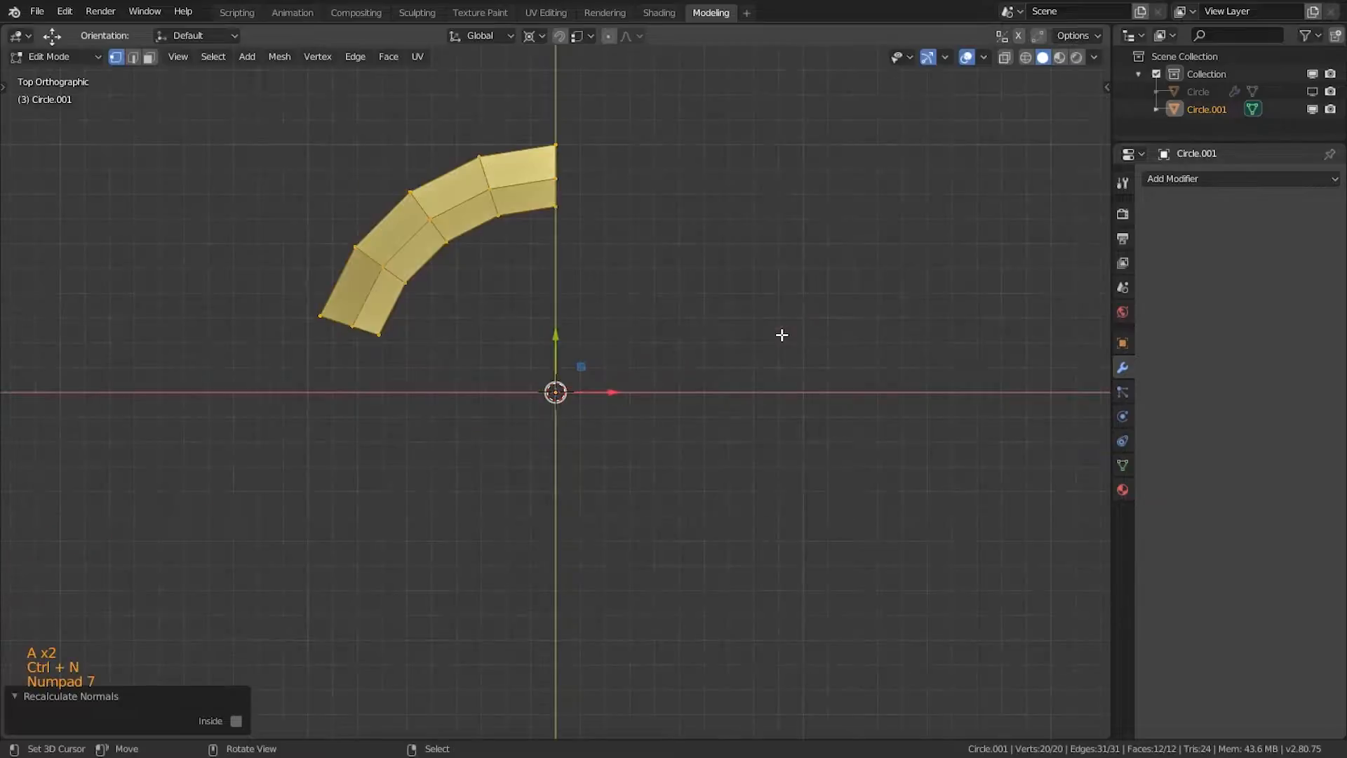
{"action": "key", "text": "2"}
{"action": "right_click", "coordinate": [430, 263]}
{"action": "right_click", "coordinate": [466, 232], "text": "shift"}
{"action": "key", "text": "e"}
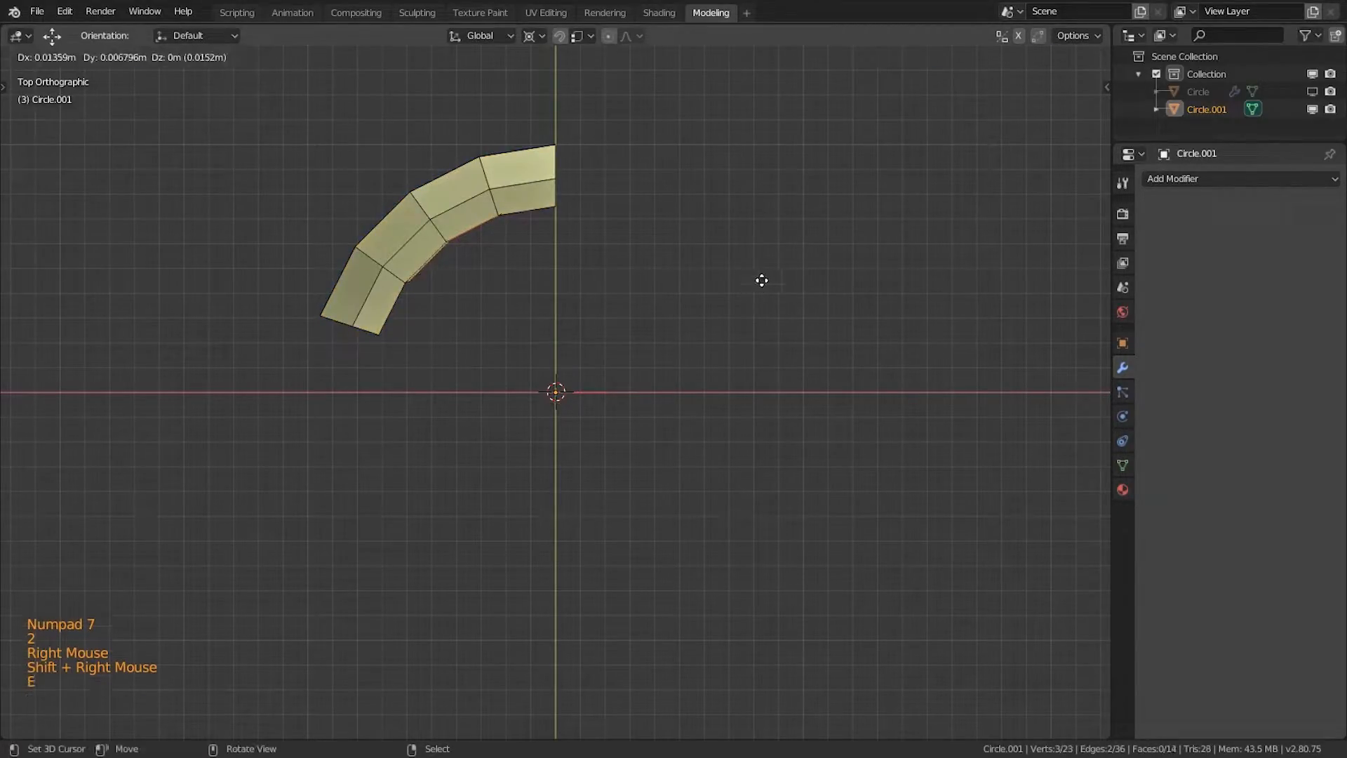
{"action": "key", "text": "s"}
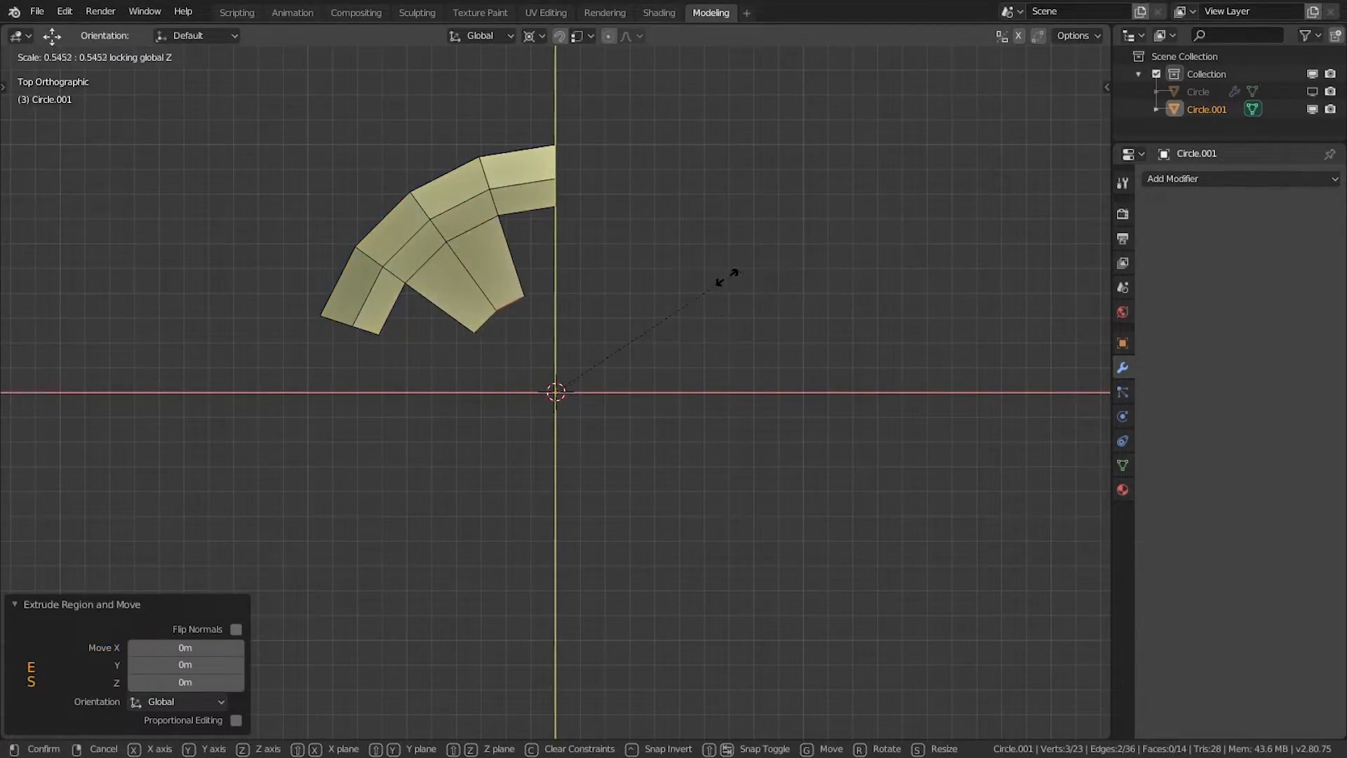
{"action": "left_click", "coordinate": [692, 289]}
Step: Slide the two outer vertices of the tab's tip along their edges by a factor of 0.046 to straighten the tip
{"action": "key", "text": "1"}
{"action": "scroll", "coordinate": [674, 307], "scroll_direction": "up", "scroll_amount": 2}
{"action": "right_click", "coordinate": [537, 295]}
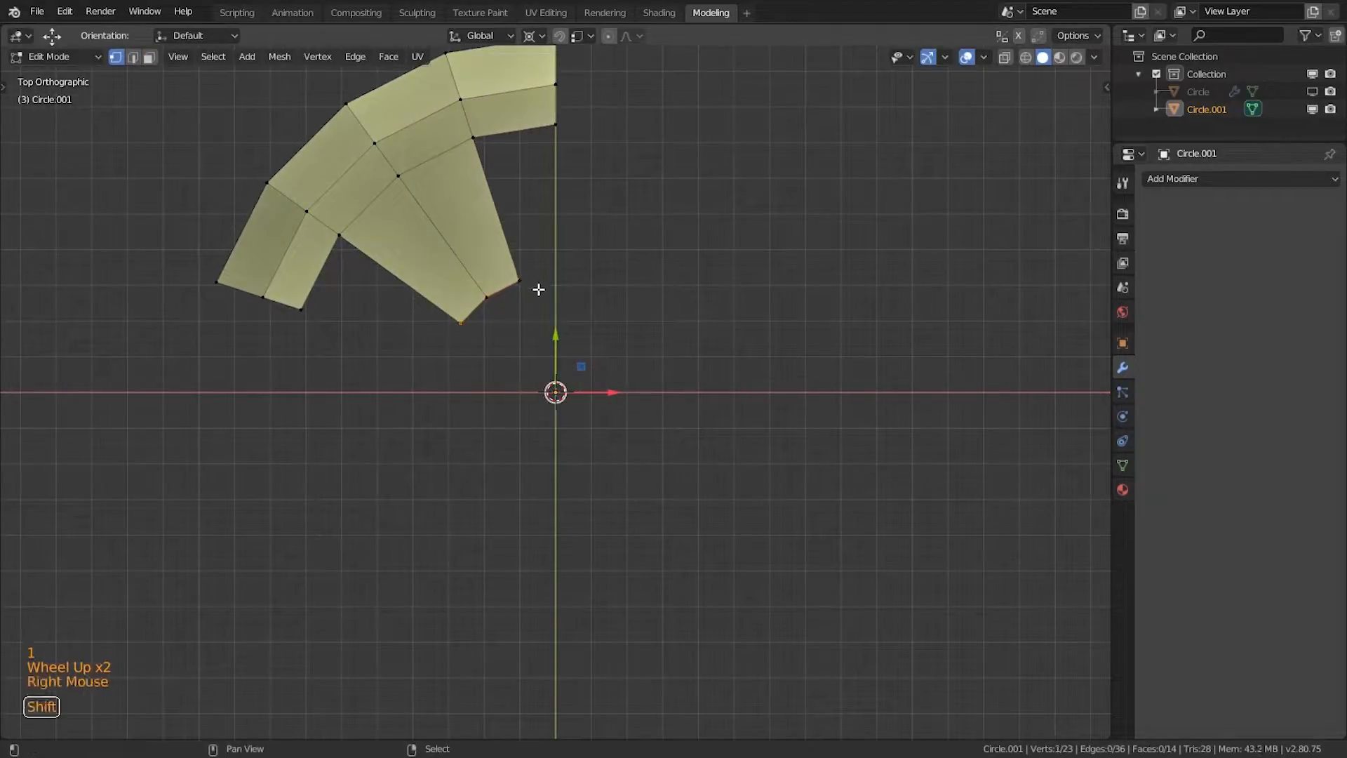
{"action": "key", "text": "g"}
{"action": "key", "text": "g"}
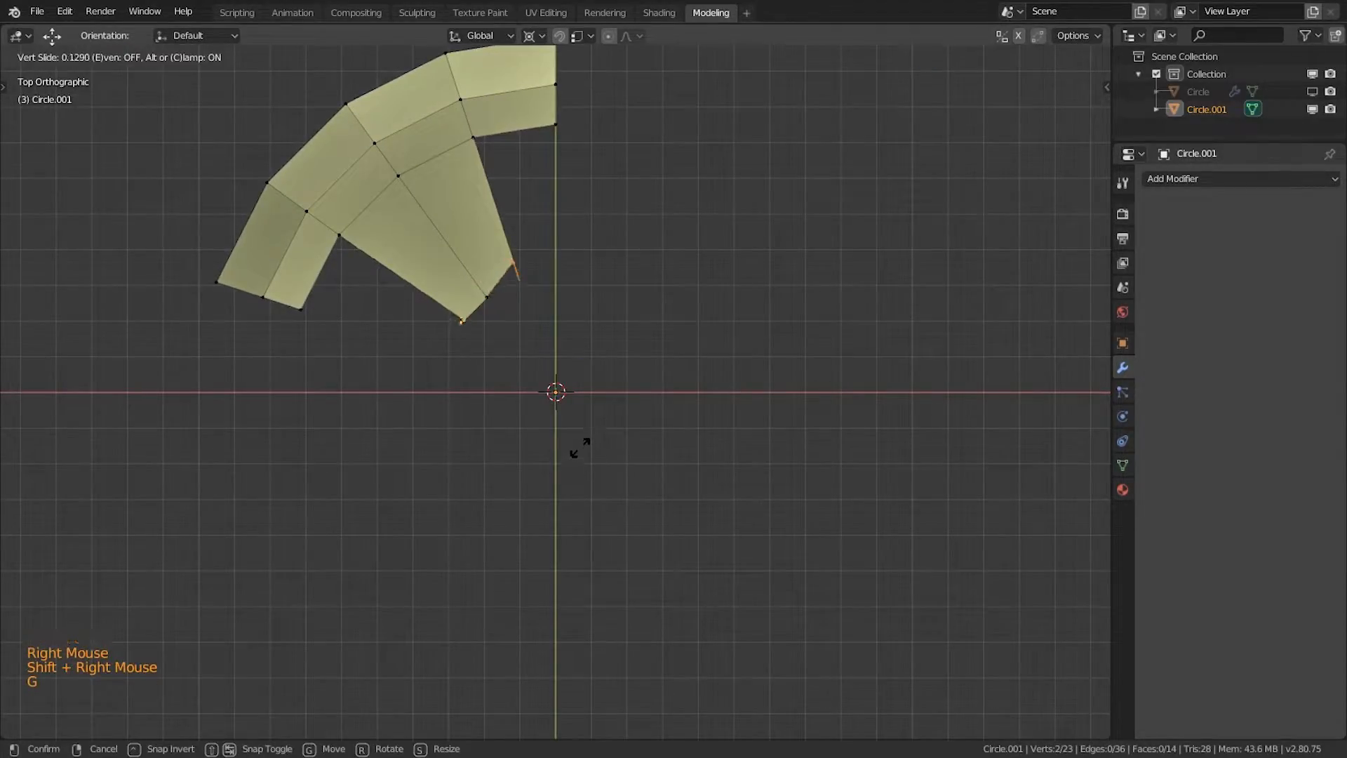
{"action": "left_click", "coordinate": [574, 447]}
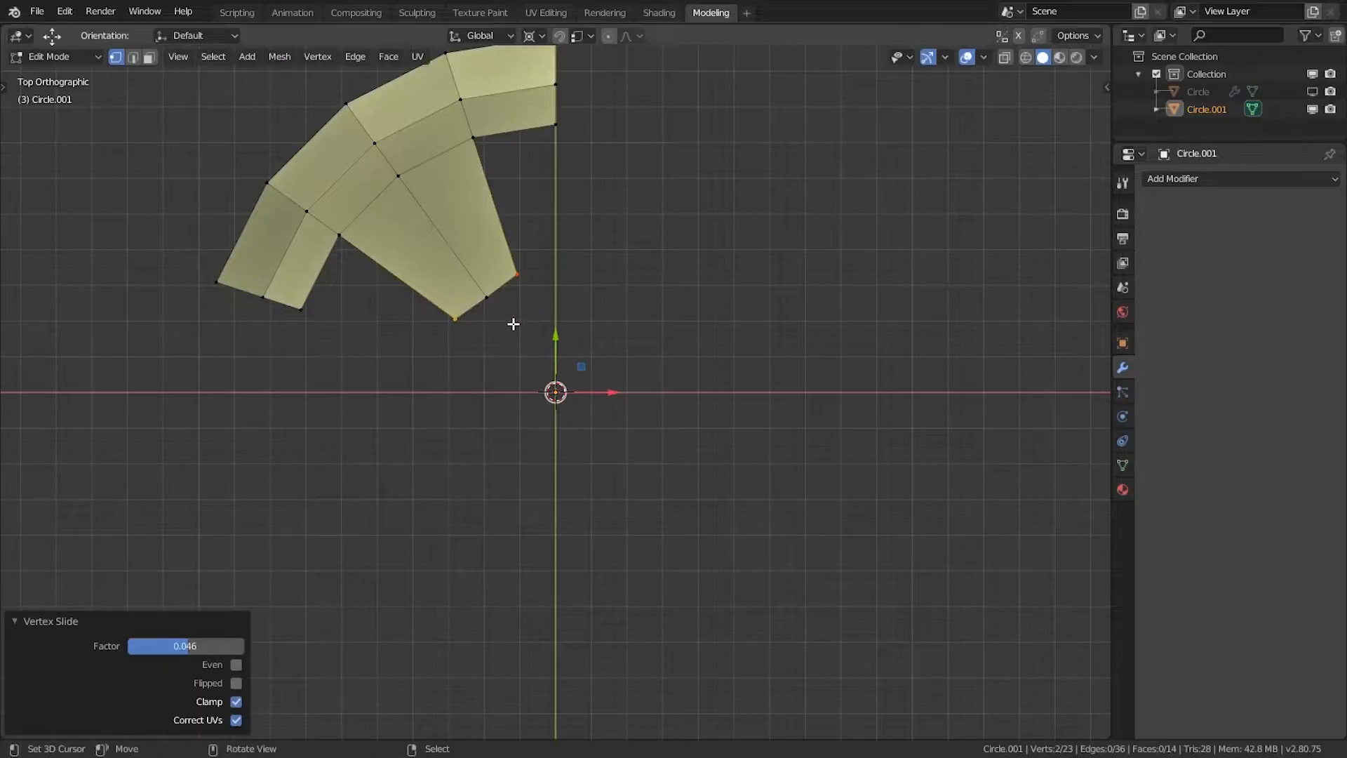
Step: Extrude the inner border edges around the tab and rim downward along Z by about 0.278 m
{"action": "scroll", "coordinate": [550, 304], "scroll_direction": "up", "scroll_amount": 1}
{"action": "middle_click_drag", "start_coordinate": [550, 304], "coordinate": [568, 313], "text": "shift"}
{"action": "scroll", "coordinate": [482, 423], "scroll_direction": "down", "scroll_amount": 1}
{"action": "scroll", "coordinate": [400, 294], "scroll_direction": "down", "scroll_amount": 1}
{"action": "middle_click_drag", "start_coordinate": [482, 423], "coordinate": [582, 359]}
{"action": "right_click", "coordinate": [480, 261], "text": "alt"}
{"action": "right_click", "coordinate": [504, 195], "text": "alt+shift"}
{"action": "right_click", "coordinate": [458, 274], "text": "shift"}
{"action": "key", "text": "KP_3"}
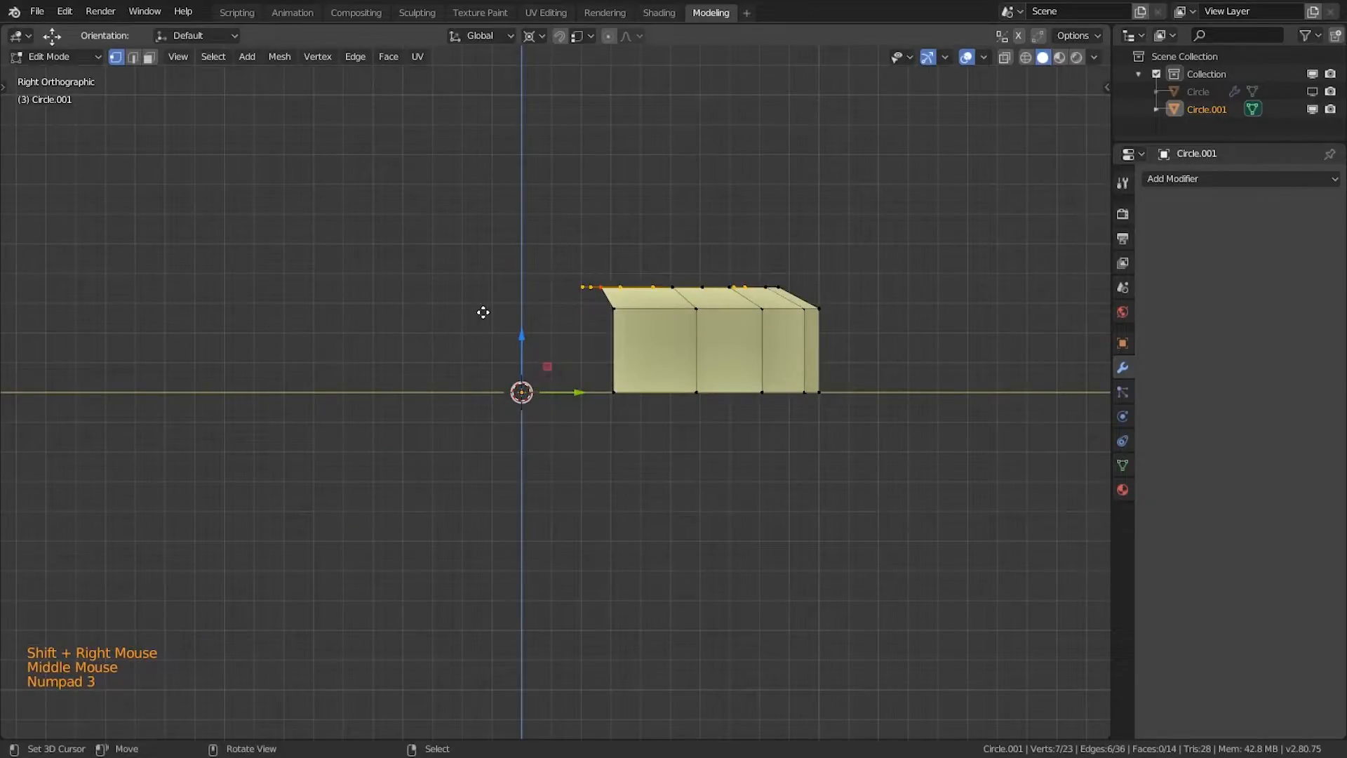
{"action": "key", "text": "e"}
{"action": "left_click", "coordinate": [554, 369]}
{"action": "middle_click_drag", "start_coordinate": [554, 369], "coordinate": [596, 384]}
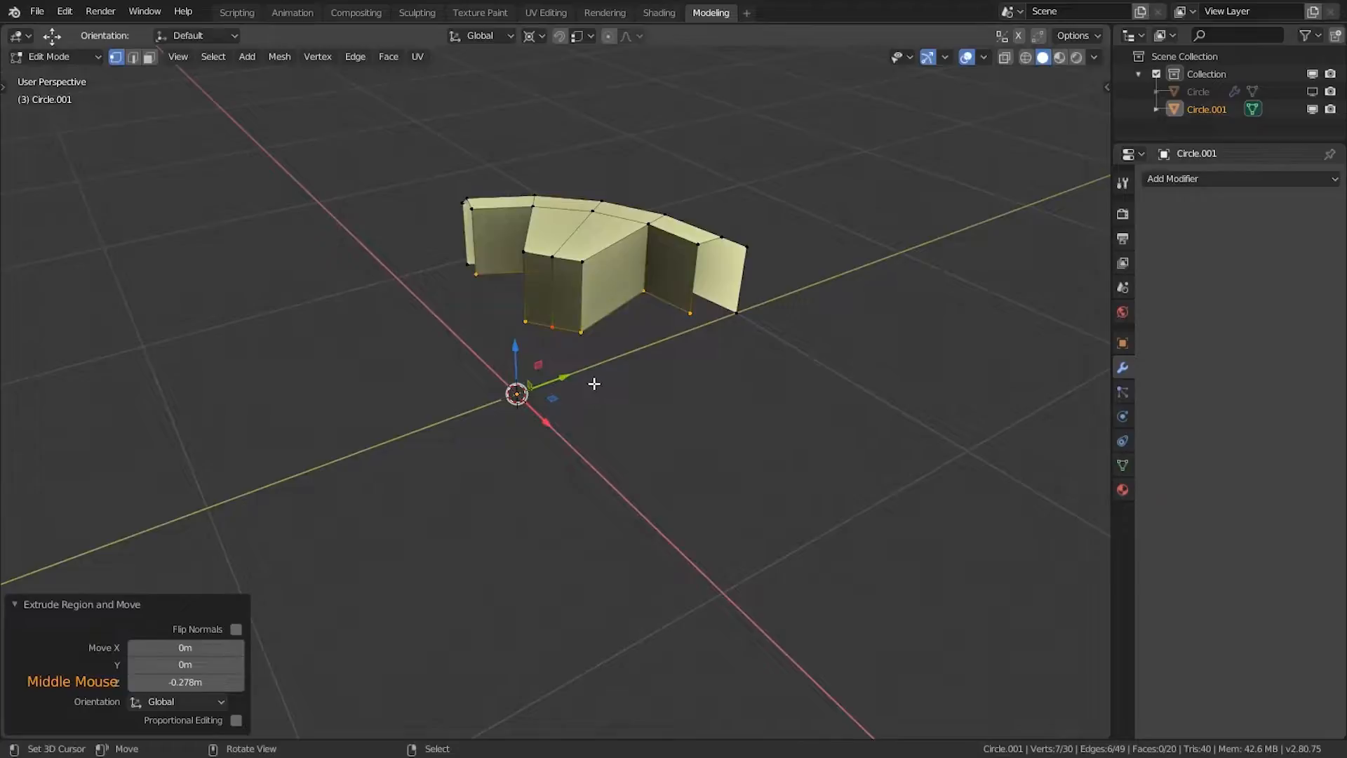
Step: Leave Edit Mode and add a Plain Axes empty at the world origin
{"action": "key", "text": "Tab"}
{"action": "scroll", "coordinate": [593, 383], "scroll_direction": "down", "scroll_amount": 1}
{"action": "key", "text": "shift+a"}
{"action": "mouse_move", "coordinate": [437, 516]}
{"action": "left_click", "coordinate": [591, 512]}
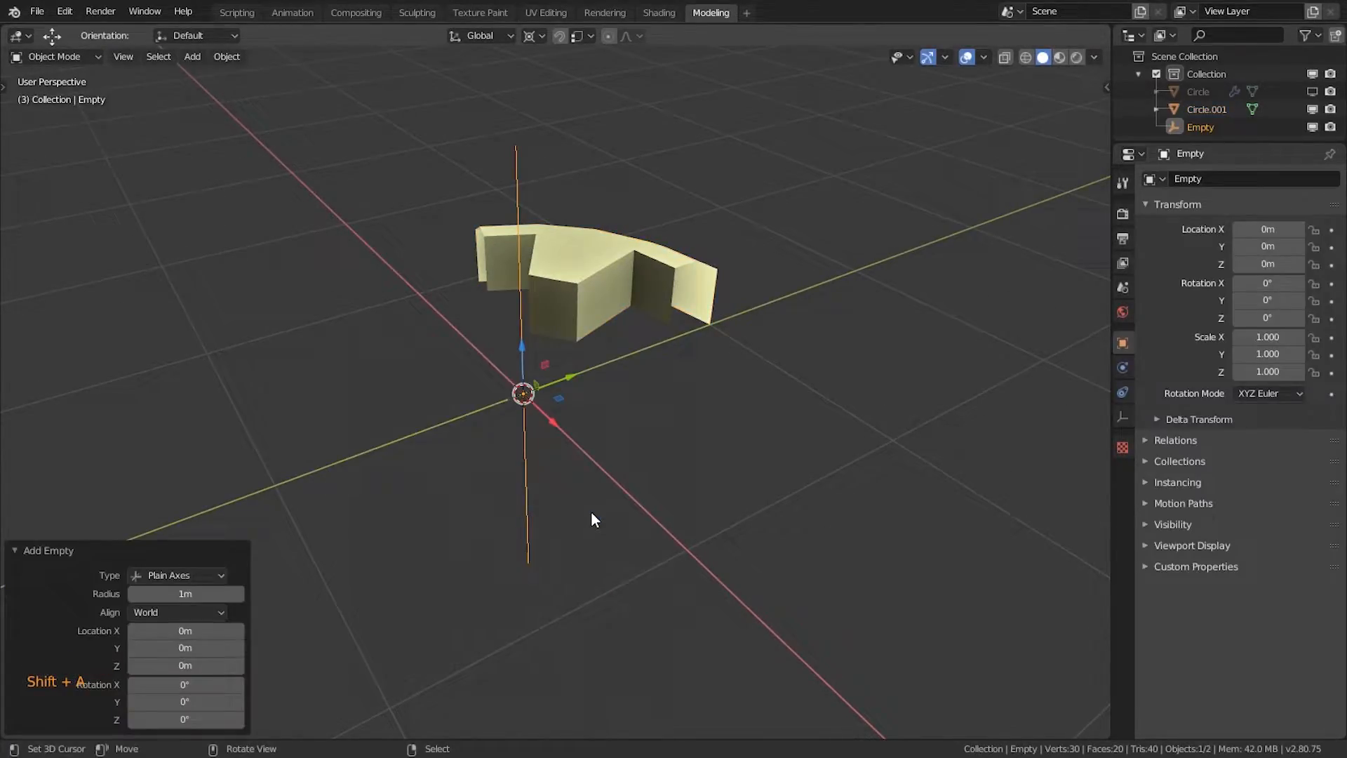
Step: Add a five-count Array modifier to the bolt segment, replacing relative offset with the Empty as object offset and enabling Merge and First Last
{"action": "right_click", "coordinate": [587, 309]}
{"action": "left_click", "coordinate": [1284, 180]}
{"action": "left_click", "coordinate": [1020, 221]}
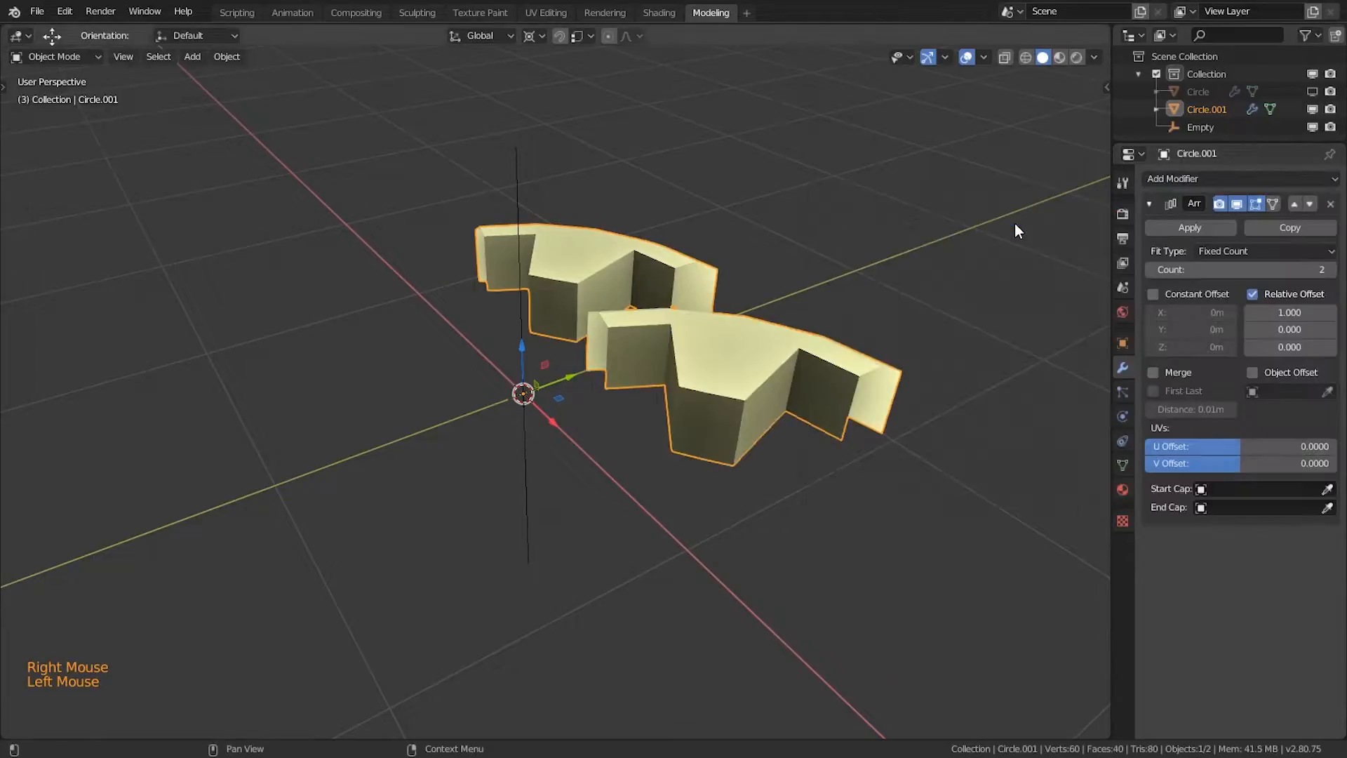
{"action": "scroll", "coordinate": [1229, 270], "scroll_direction": "up", "scroll_amount": 3, "text": "ctrl"}
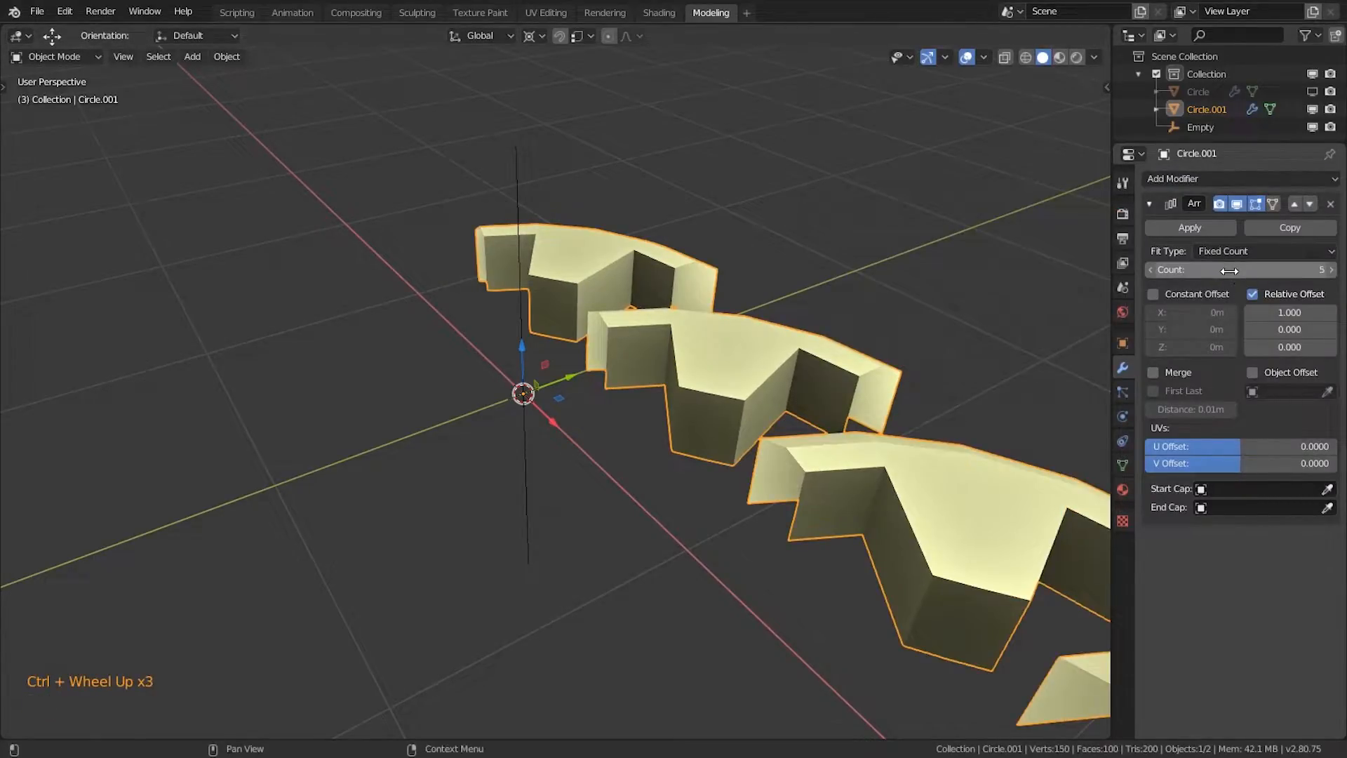
{"action": "left_click", "coordinate": [1253, 294]}
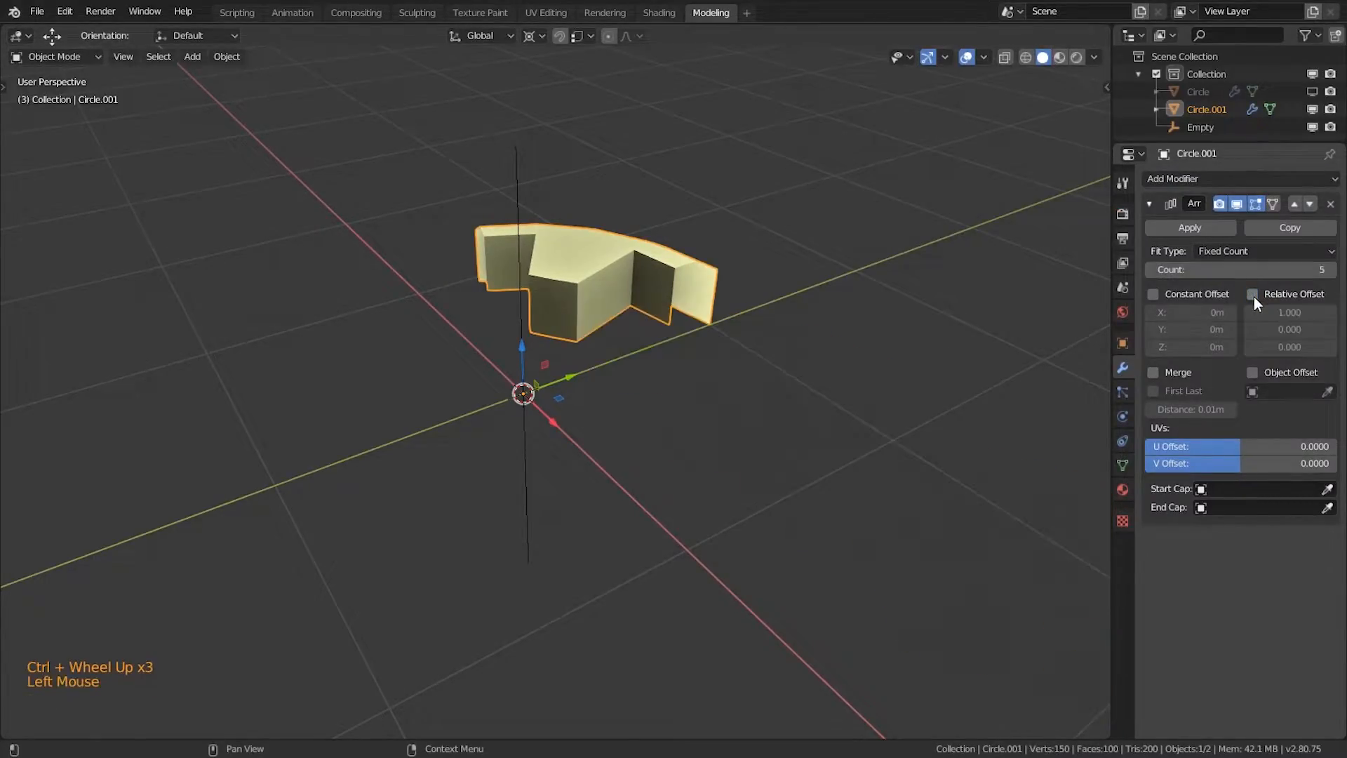
{"action": "left_click", "coordinate": [1252, 372]}
{"action": "left_click", "coordinate": [1287, 392]}
{"action": "left_click", "coordinate": [1171, 432]}
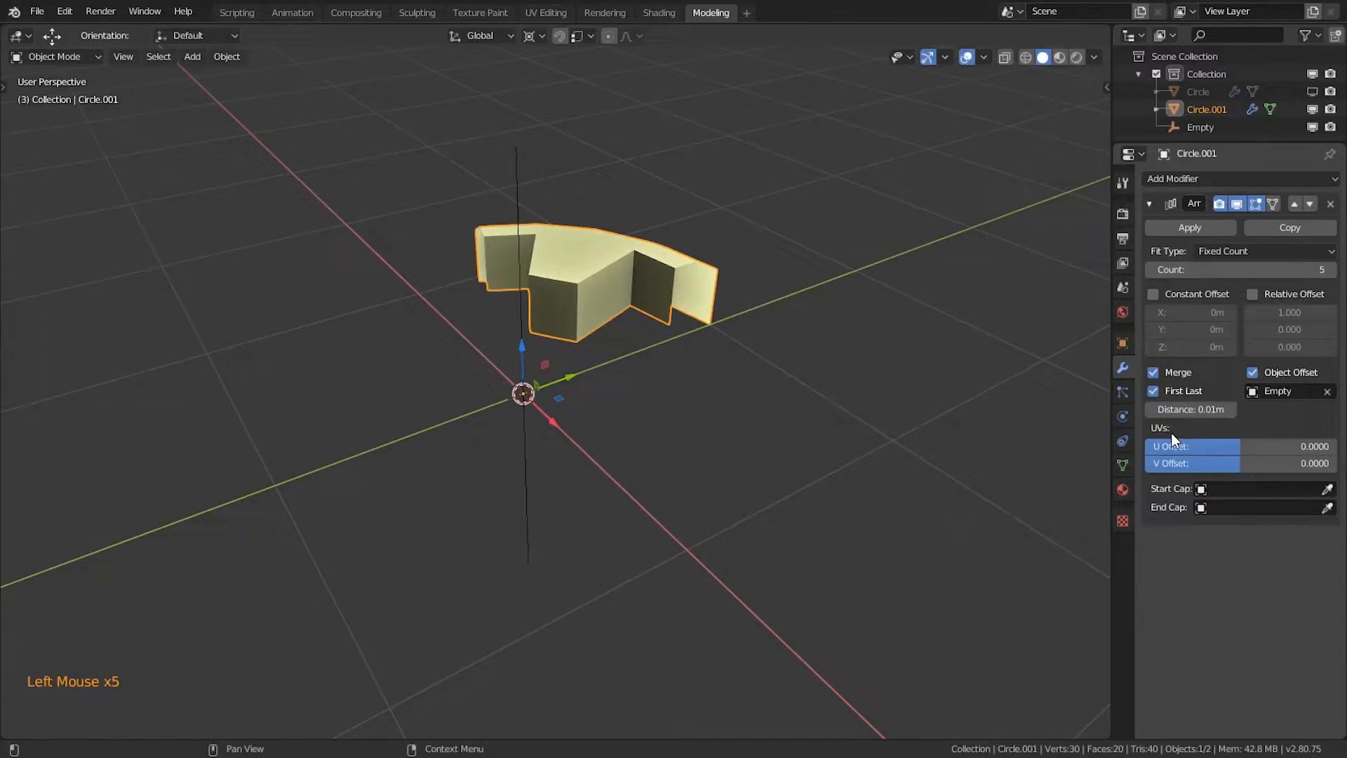
Step: Rotate the empty by -72° in the top wireframe view so the arrayed segments close into a full circle
{"action": "right_click", "coordinate": [521, 437]}
{"action": "key", "text": "KP_7"}
{"action": "key", "text": "z"}
{"action": "scroll", "coordinate": [599, 330], "scroll_direction": "down", "scroll_amount": 5}
{"action": "scroll", "coordinate": [599, 330], "scroll_direction": "up", "scroll_amount": 5}
{"action": "scroll", "coordinate": [598, 329], "scroll_direction": "up", "scroll_amount": 1}
{"action": "key", "text": "r"}
{"action": "key", "text": "ctrl"}
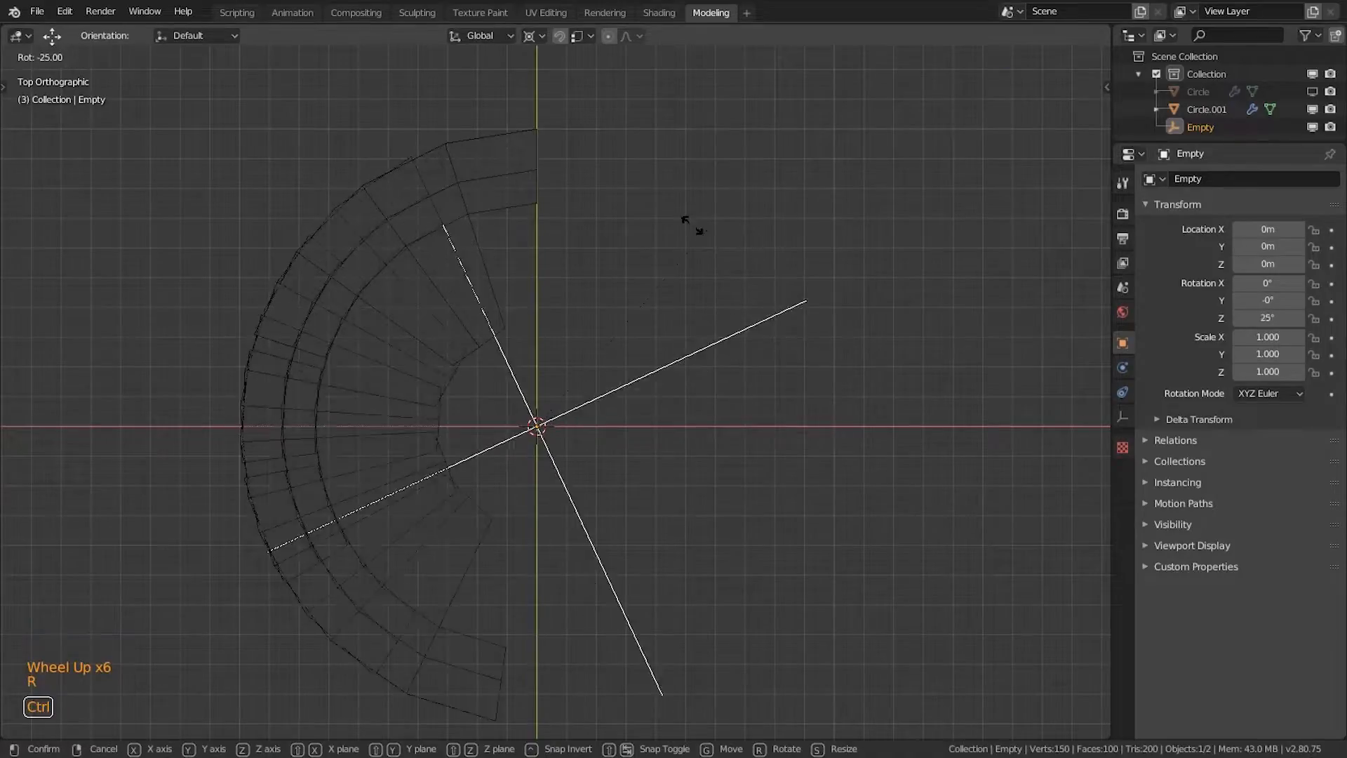
{"action": "key", "text": "shift"}
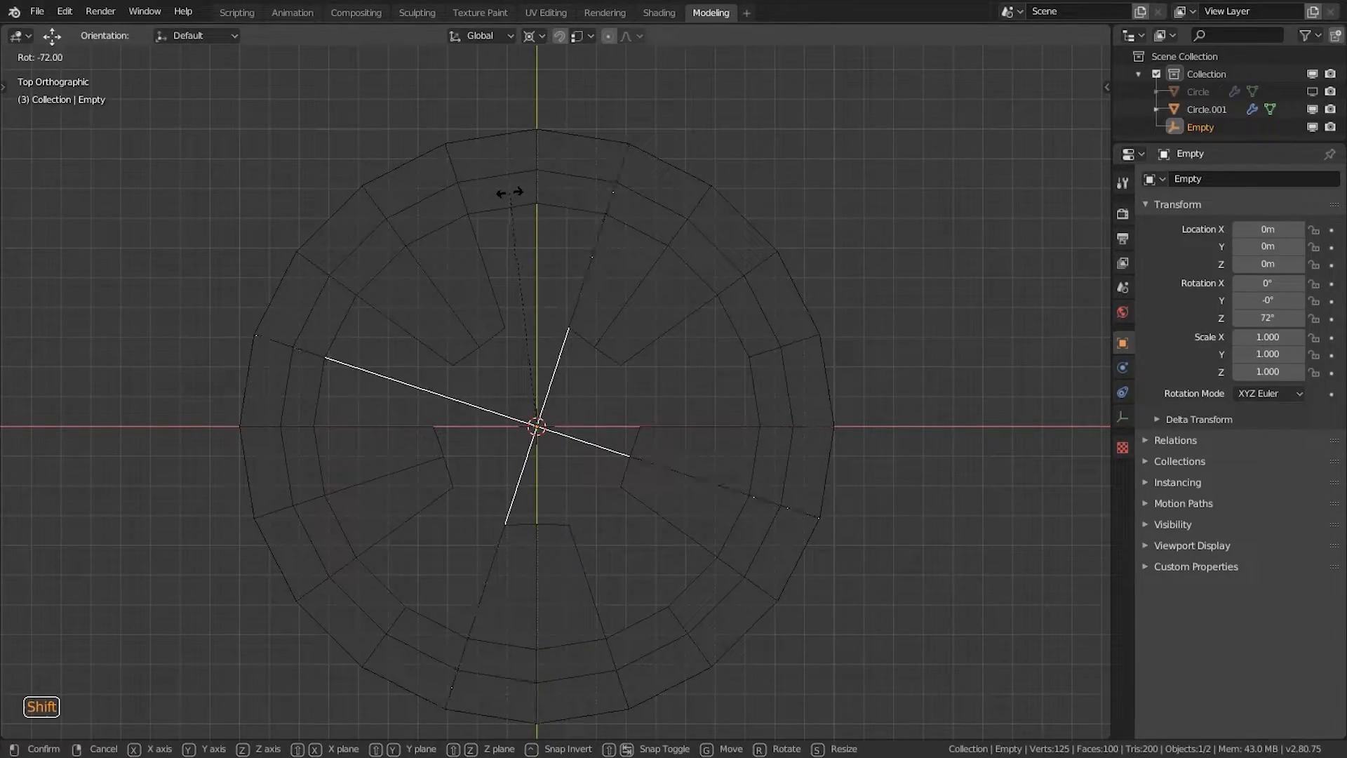
{"action": "left_click", "coordinate": [510, 192]}
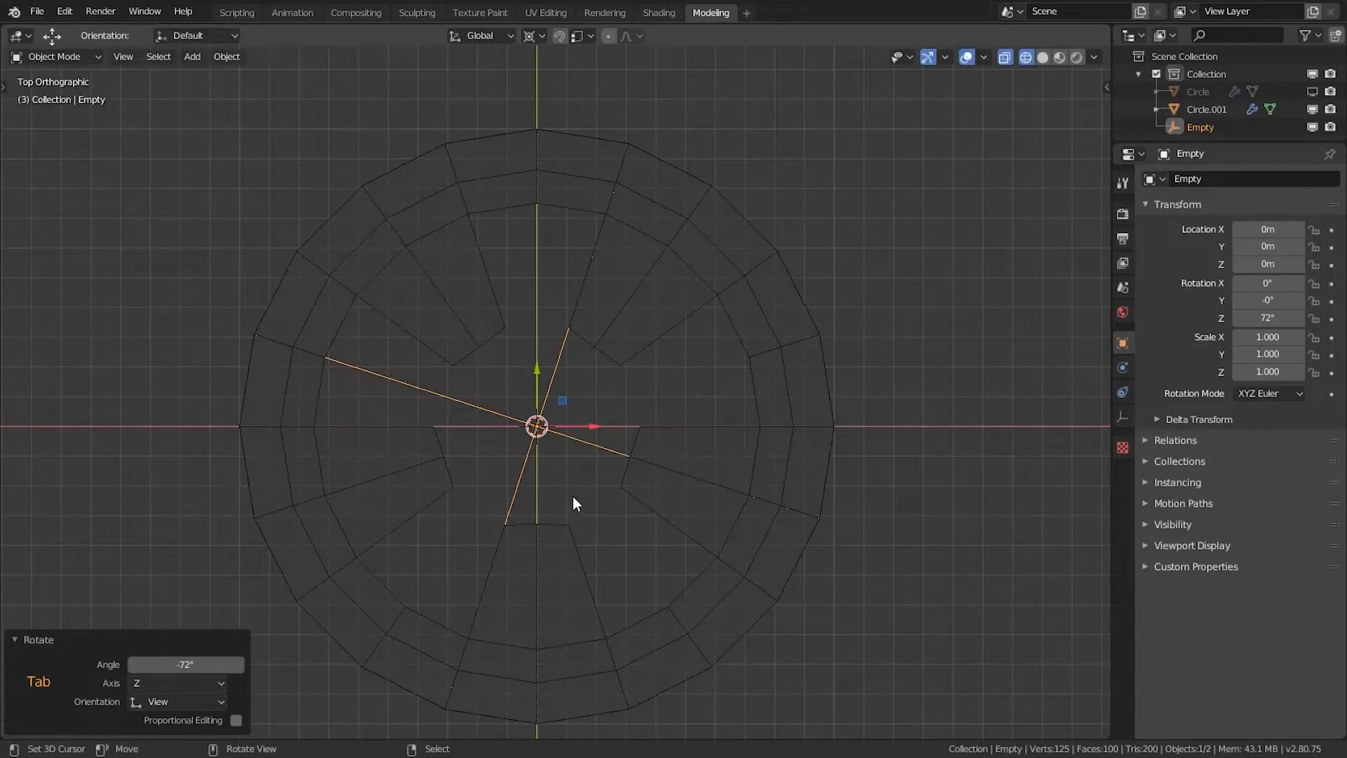
Step: Return to solid shading and convert the arrayed bolt head to a plain mesh
{"action": "middle_click_drag", "start_coordinate": [566, 494], "coordinate": [624, 410]}
{"action": "key", "text": "x"}
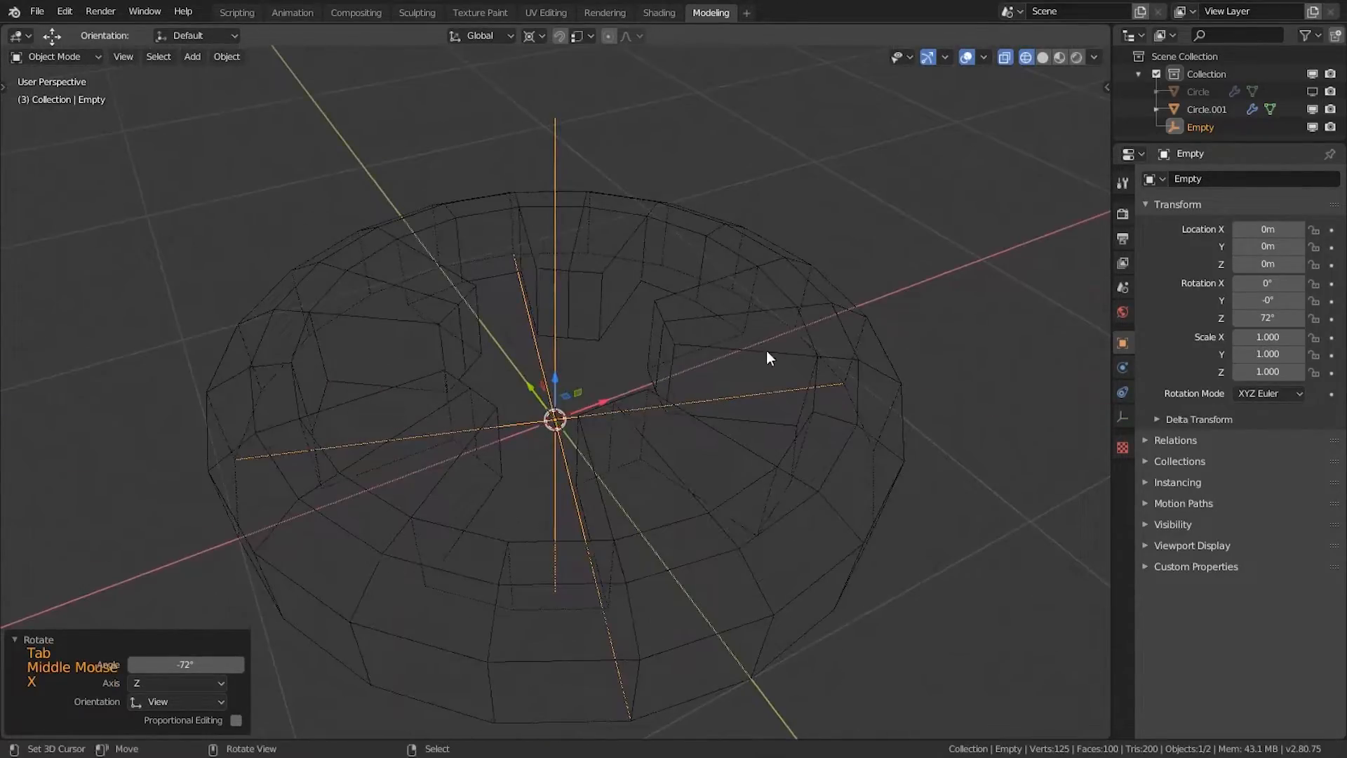
{"action": "key", "text": "z"}
{"action": "right_click", "coordinate": [721, 338]}
{"action": "key", "text": "alt+c"}
{"action": "left_click", "coordinate": [723, 339]}
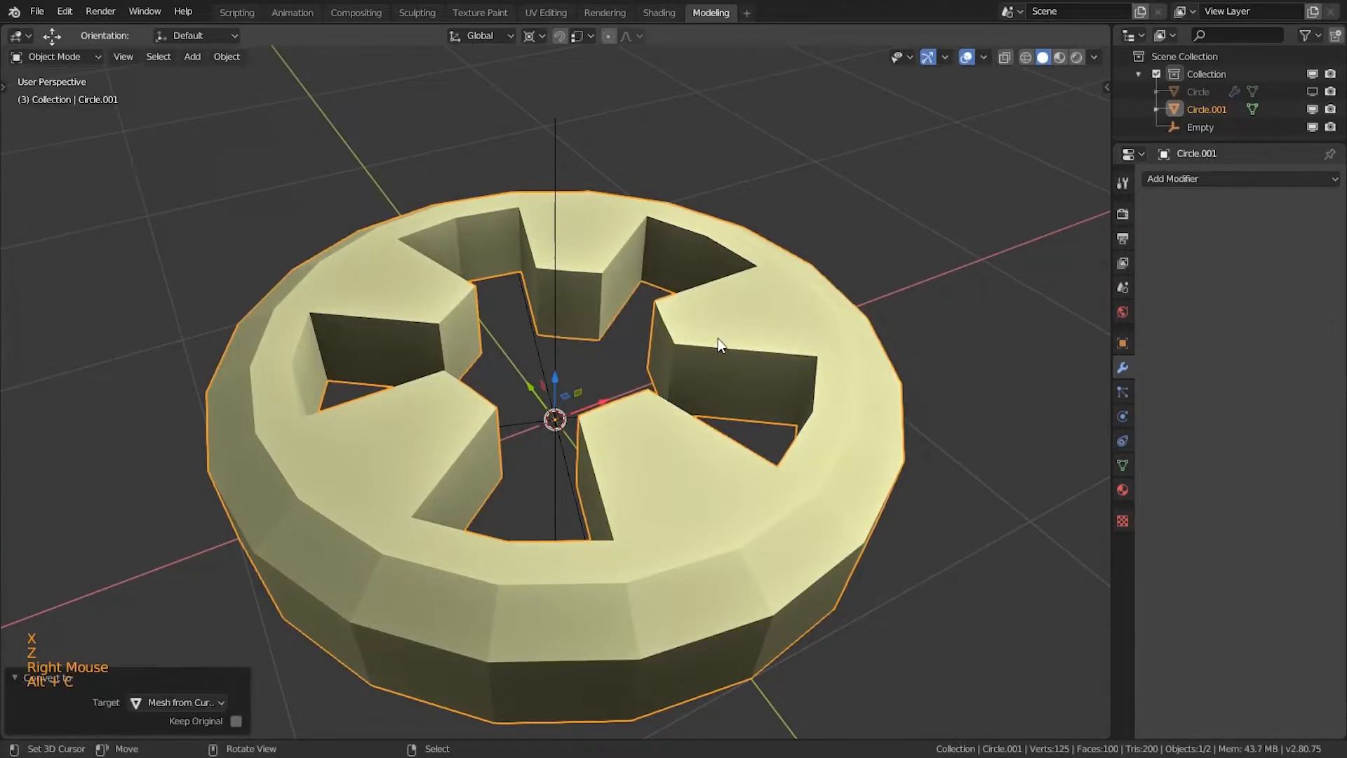
Step: Delete the empty at the origin and reselect the bolt head
{"action": "right_click", "coordinate": [558, 322]}
{"action": "key", "text": "c"}
{"action": "key", "text": "x"}
{"action": "right_click", "coordinate": [557, 324]}
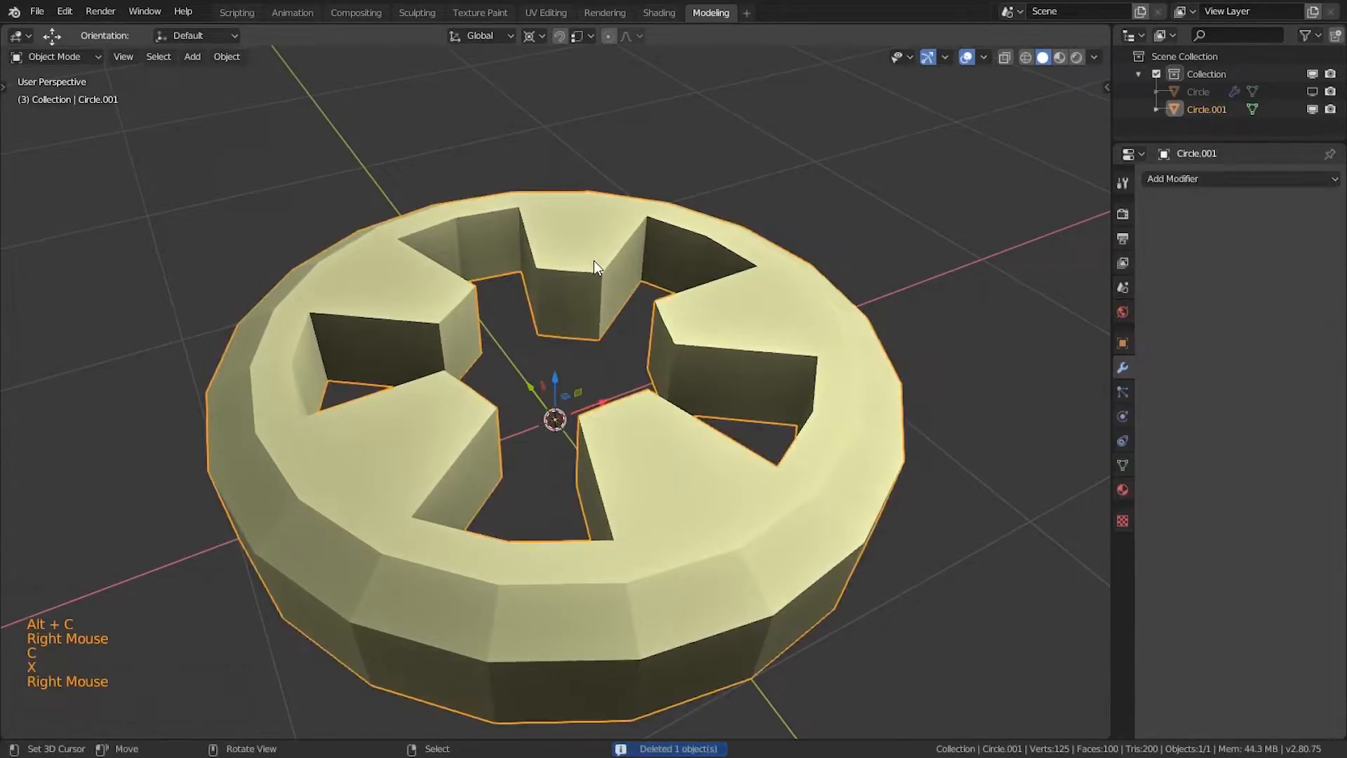
Step: Fill the recess's bottom edge loop in Edit Mode with a single floor face
{"action": "key", "text": "Tab"}
{"action": "key", "text": "KP_7"}
{"action": "mouse_move", "coordinate": [549, 425]}
{"action": "middle_mouse_down"}
{"action": "mouse_move", "coordinate": [385, 393]}
{"action": "mouse_move", "coordinate": [250, 399]}
{"action": "mouse_move", "coordinate": [294, 445]}
{"action": "mouse_move", "coordinate": [571, 385]}
{"action": "mouse_move", "coordinate": [638, 419]}
{"action": "mouse_move", "coordinate": [559, 403]}
{"action": "middle_mouse_up"}
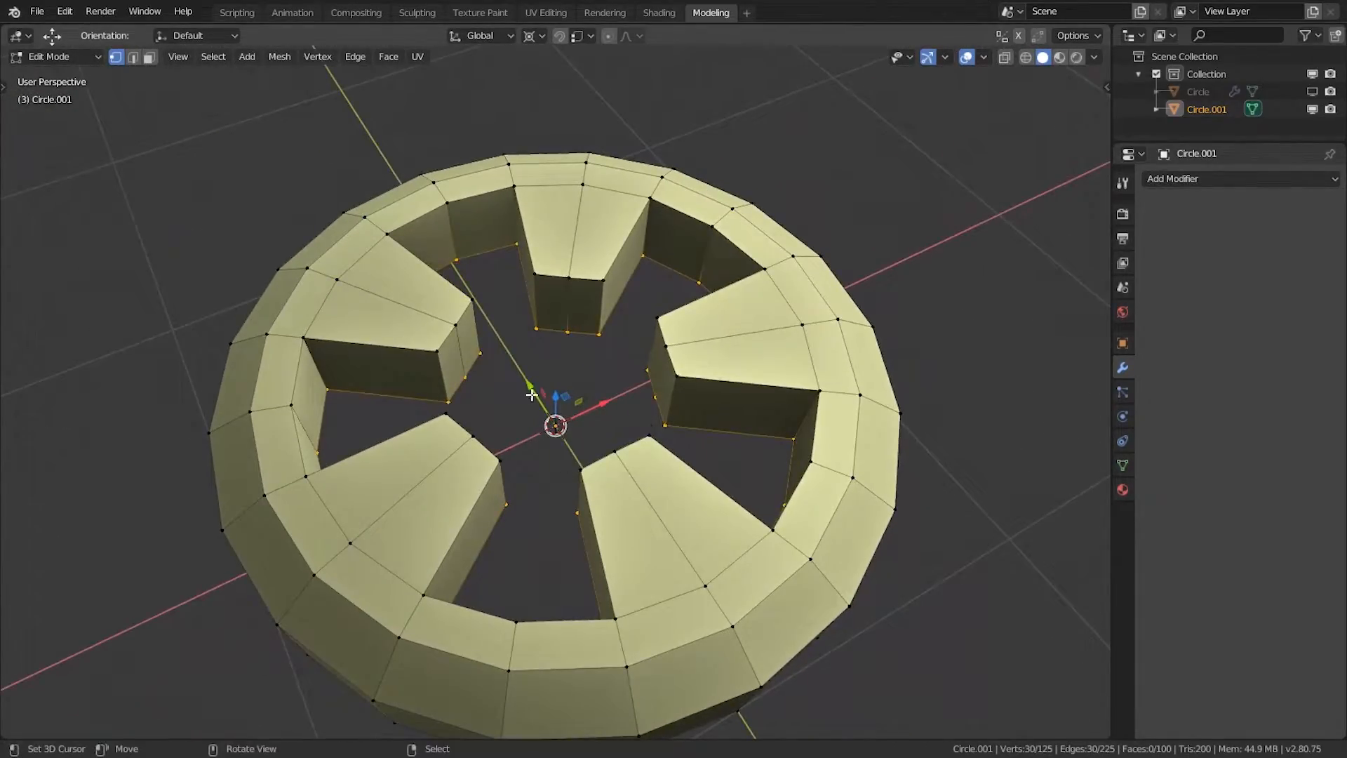
{"action": "key", "text": "f"}
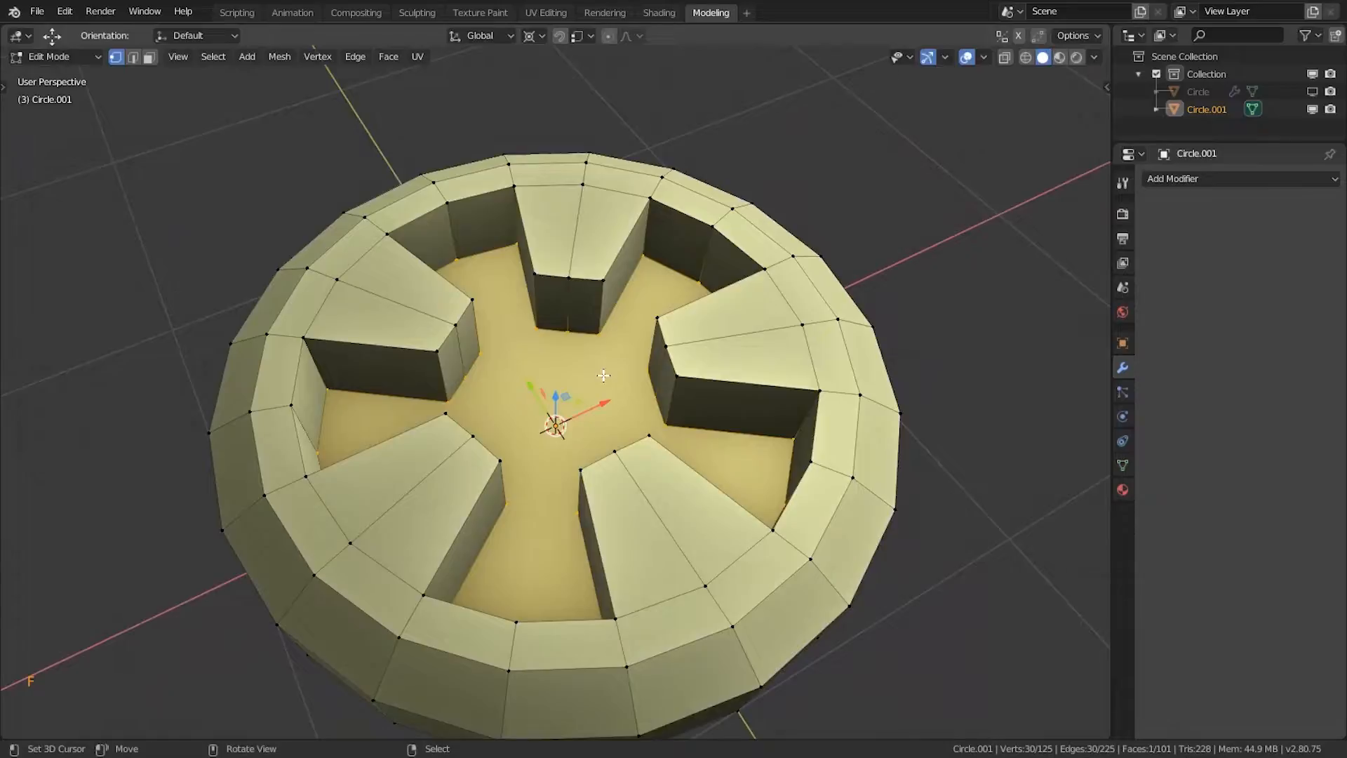
Step: Connect the facing corner vertices of neighbouring tabs across the floor, separating each of the five recess arms from the centre
{"action": "right_click", "coordinate": [539, 342]}
{"action": "key", "text": "j"}
{"action": "middle_click_drag", "start_coordinate": [490, 398], "coordinate": [310, 396]}
{"action": "right_click", "coordinate": [556, 298]}
{"action": "right_click", "coordinate": [488, 295], "text": "shift"}
{"action": "key", "text": "j"}
{"action": "right_click", "coordinate": [443, 322]}
{"action": "middle_click_drag", "start_coordinate": [506, 358], "coordinate": [410, 338]}
{"action": "right_click", "coordinate": [529, 292], "text": "shift"}
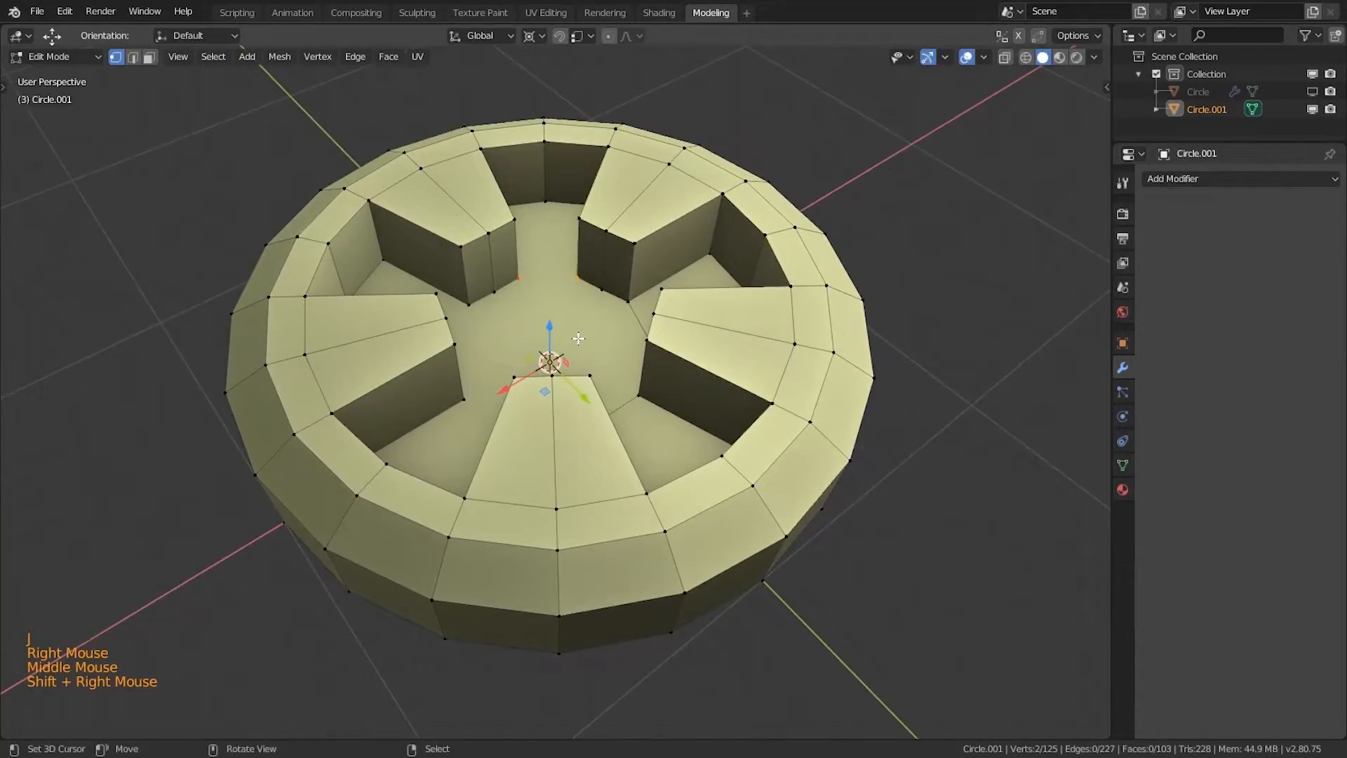
{"action": "key", "text": "j"}
{"action": "middle_click_drag", "start_coordinate": [578, 339], "coordinate": [508, 320]}
{"action": "right_click", "coordinate": [509, 307], "text": "shift"}
{"action": "key", "text": "a"}
{"action": "right_click", "coordinate": [510, 307]}
{"action": "right_click", "coordinate": [555, 291], "text": "shift"}
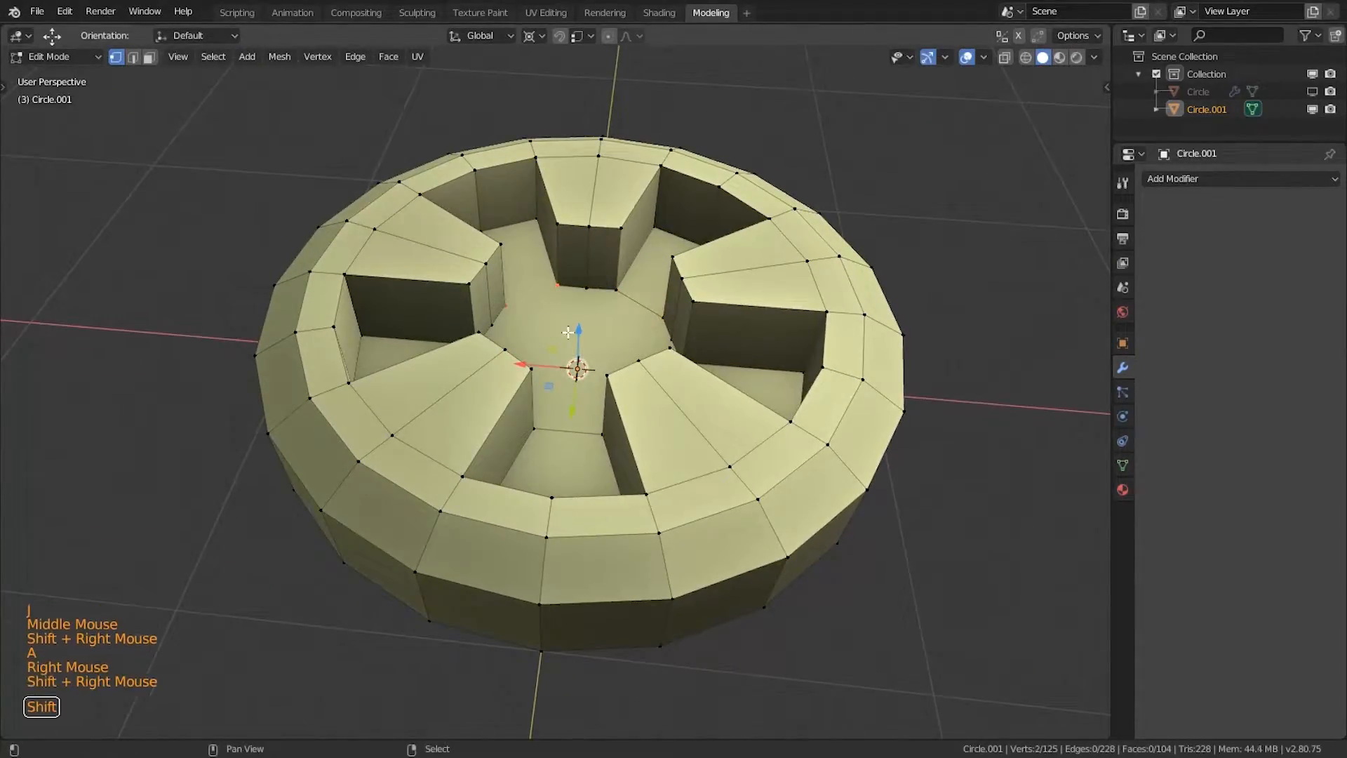
{"action": "key", "text": "j"}
{"action": "middle_click_drag", "start_coordinate": [594, 338], "coordinate": [511, 325]}
{"action": "right_click", "coordinate": [518, 330], "text": "shift"}
{"action": "key", "text": "j"}
{"action": "middle_click_drag", "start_coordinate": [572, 379], "coordinate": [561, 393]}
Step: Scale the ten inner end faces of the five tabs horizontally to 0.597 about their individual origins
{"action": "key", "text": "a"}
{"action": "key", "text": "3"}
{"action": "right_click", "coordinate": [550, 309]}
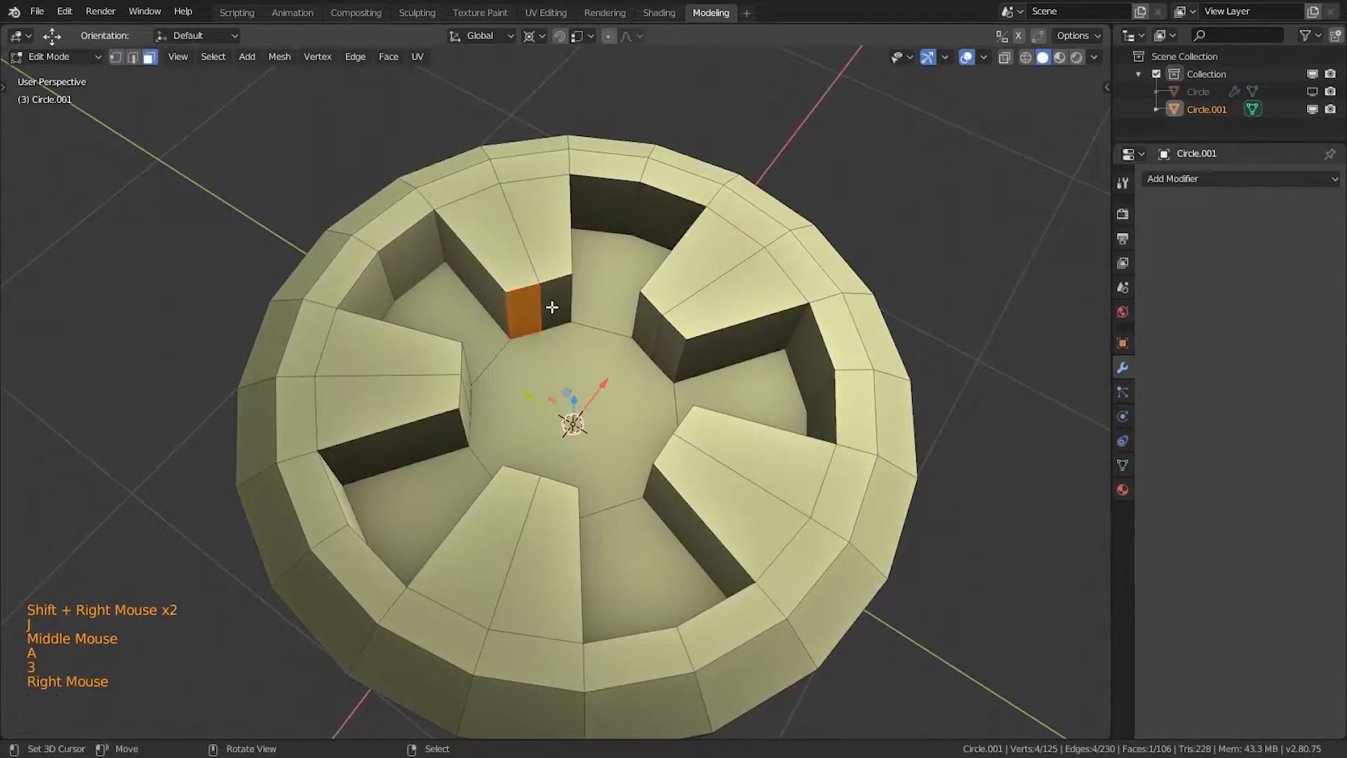
{"action": "right_click", "coordinate": [554, 307], "text": "shift"}
{"action": "middle_click_drag", "start_coordinate": [469, 403], "coordinate": [594, 248]}
{"action": "right_click", "coordinate": [594, 248], "text": "shift"}
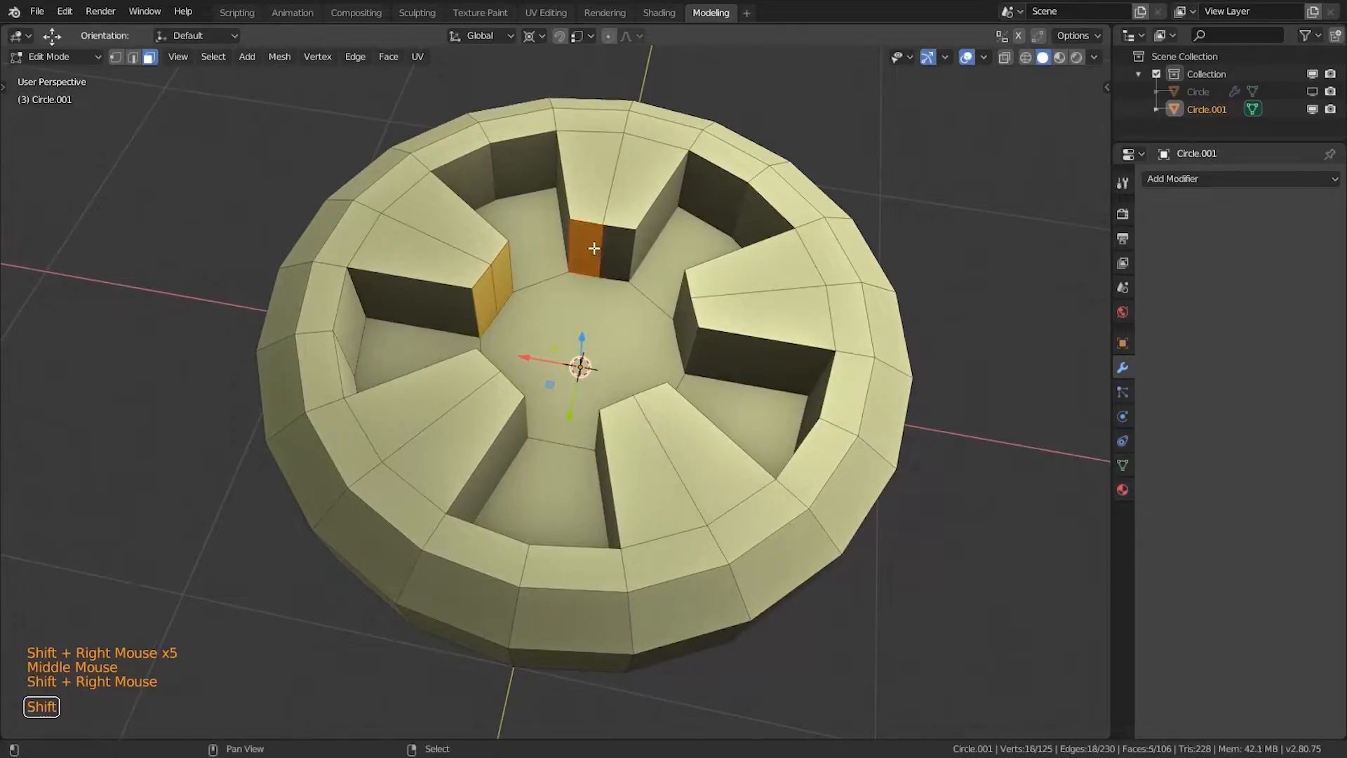
{"action": "right_click", "coordinate": [681, 307], "text": "shift"}
{"action": "middle_click_drag", "start_coordinate": [672, 396], "coordinate": [860, 385]}
{"action": "right_click", "coordinate": [550, 276], "text": "shift"}
{"action": "right_click", "coordinate": [575, 282], "text": "shift"}
{"action": "middle_click_drag", "start_coordinate": [404, 379], "coordinate": [199, 376]}
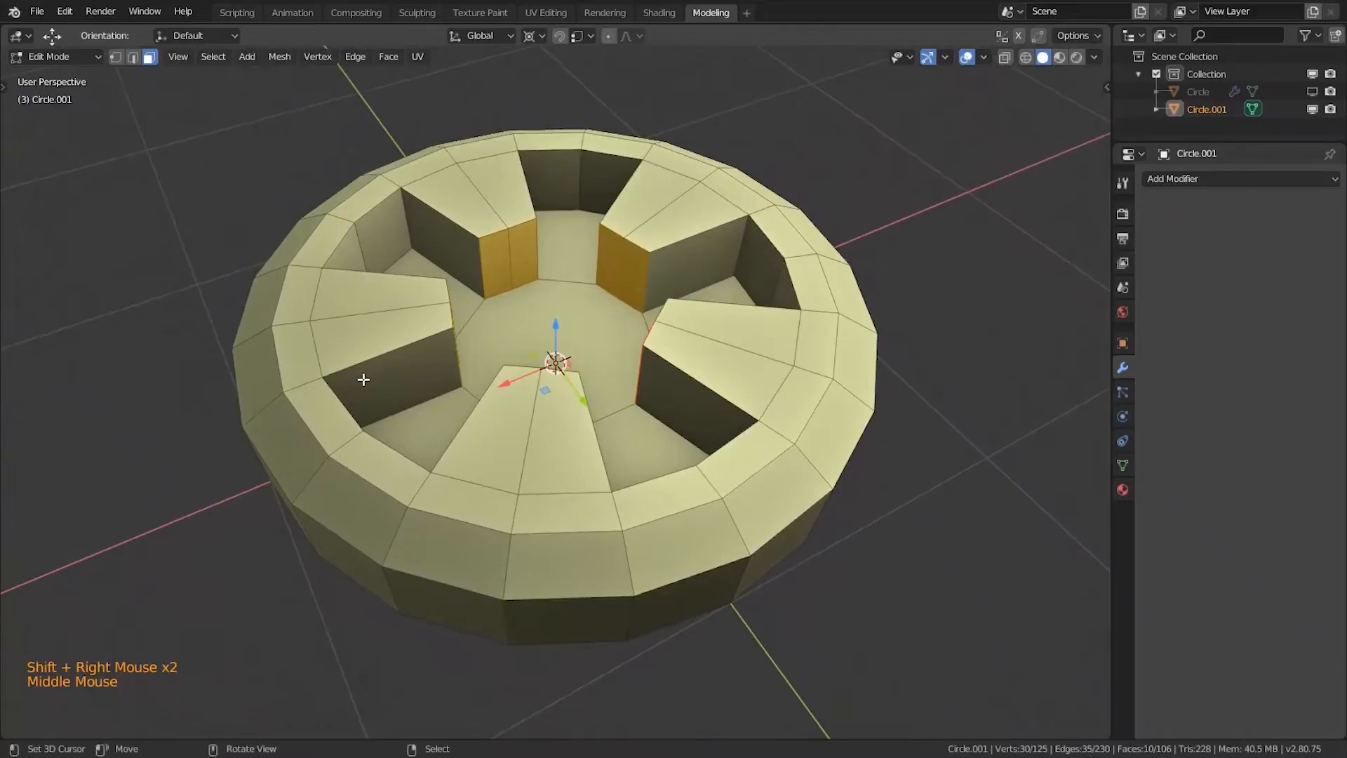
{"action": "key", "text": "KP_7"}
{"action": "left_click", "coordinate": [531, 35]}
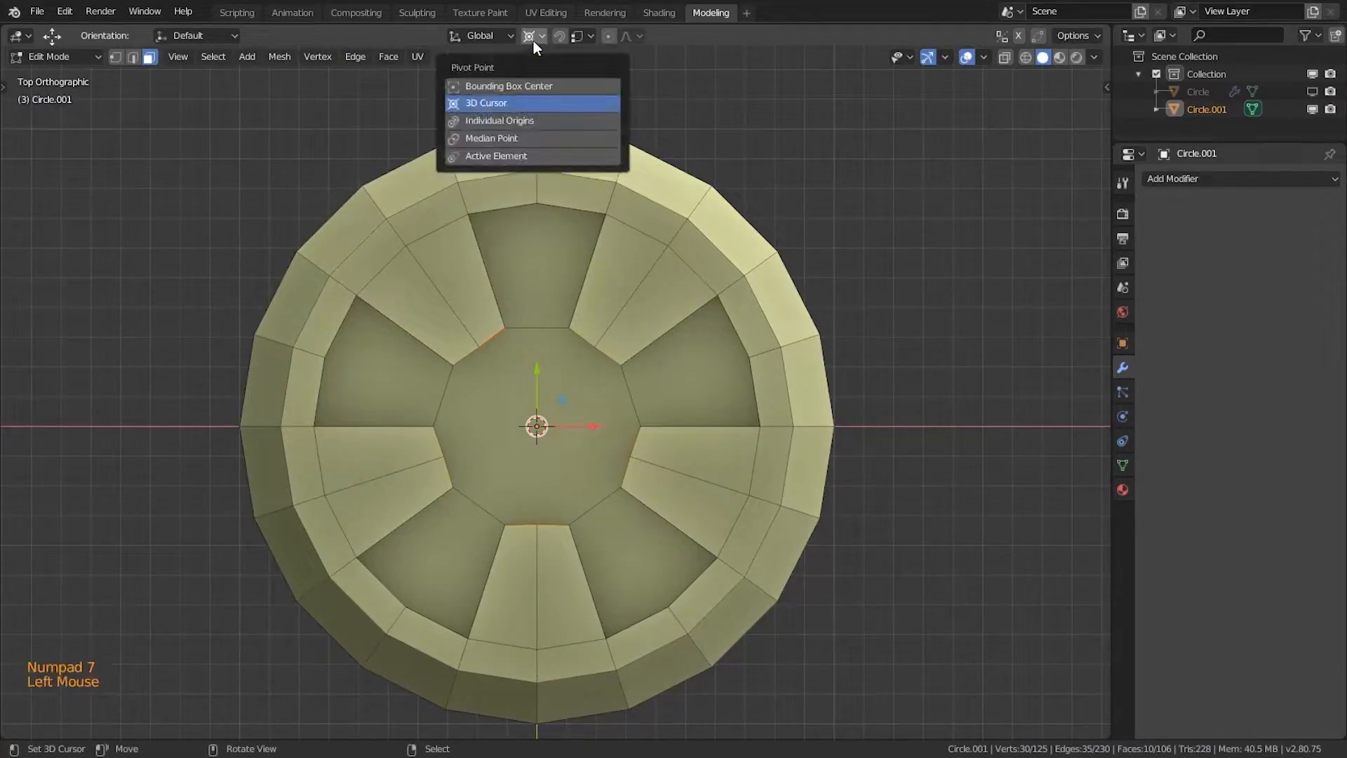
{"action": "left_click", "coordinate": [546, 122]}
{"action": "key", "text": "s"}
{"action": "key", "text": "shift+z"}
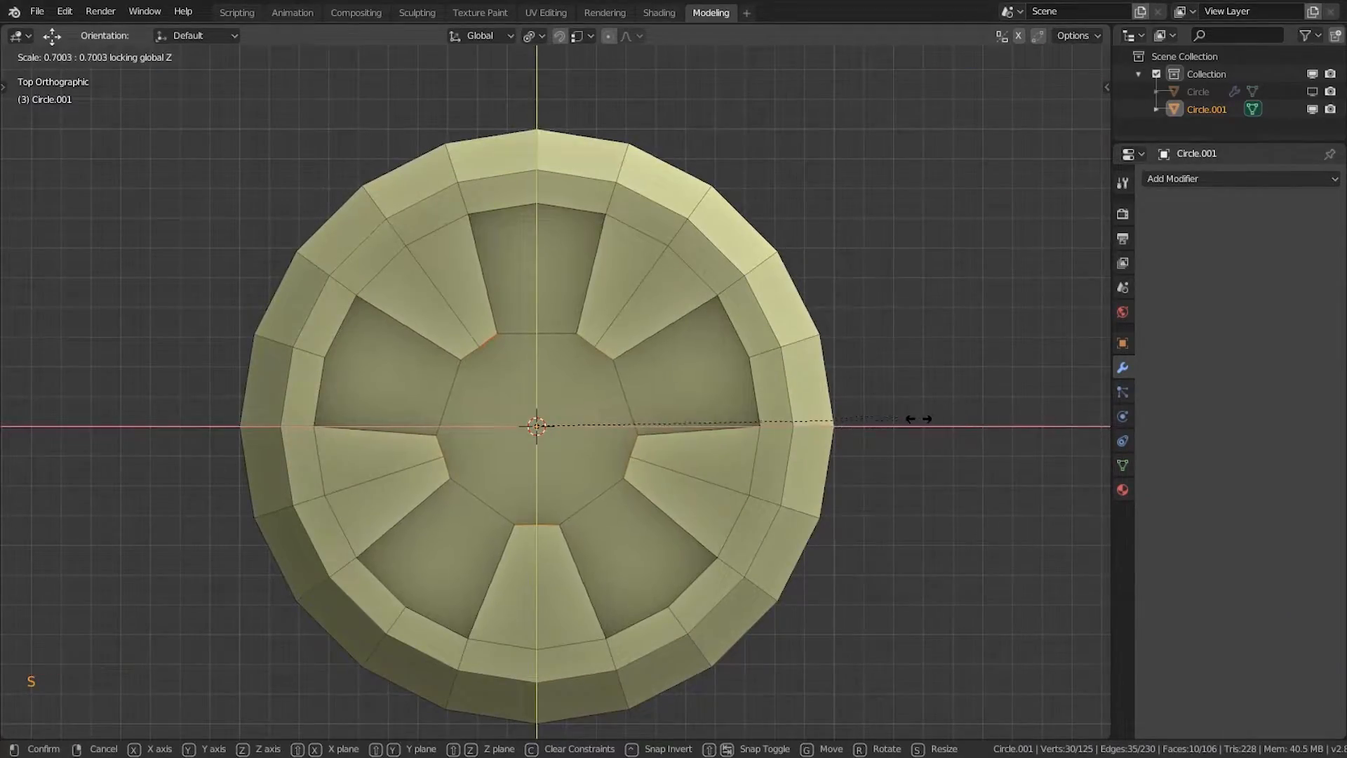
{"action": "left_click", "coordinate": [863, 428]}
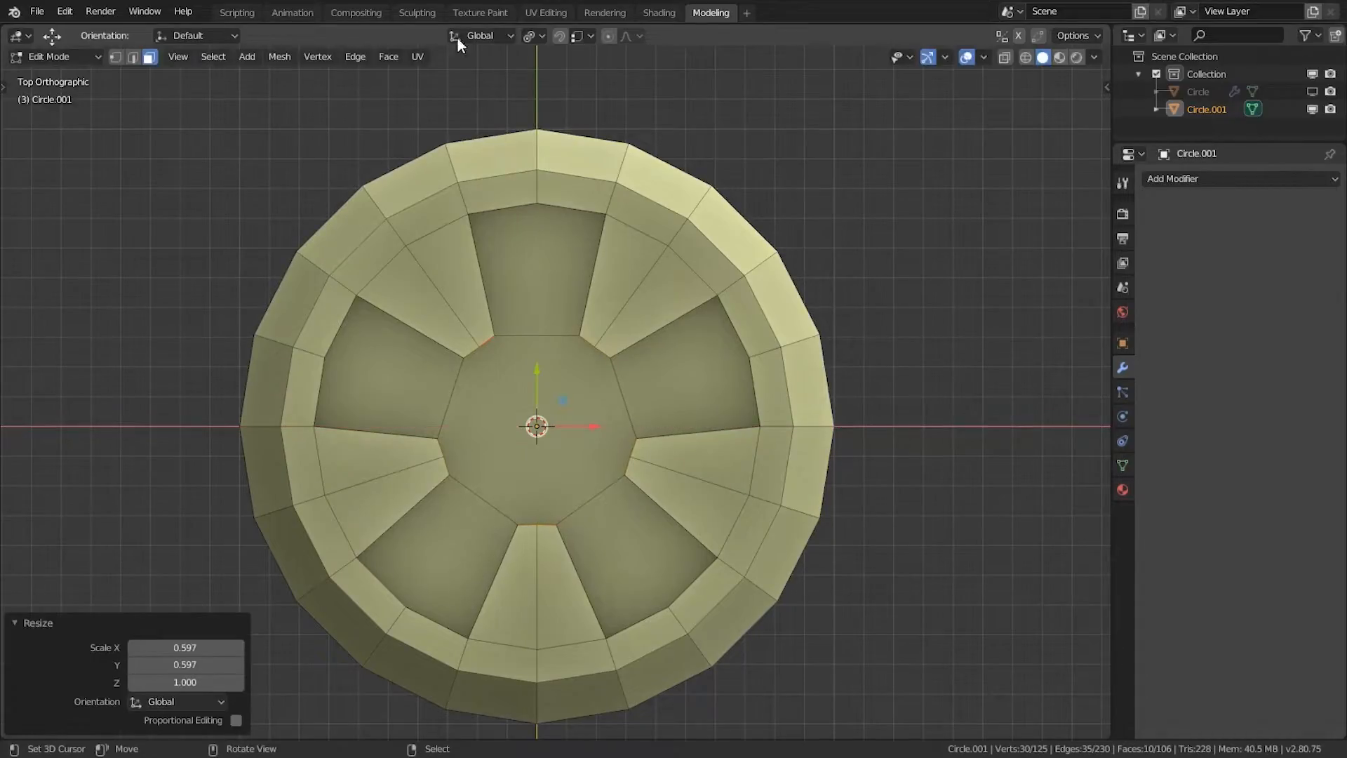
Step: Scale the tabs' end faces horizontally to 0.731 about the 3D cursor to bring them closer to the centre
{"action": "left_click", "coordinate": [531, 35]}
{"action": "key", "text": "s"}
{"action": "key", "text": "shift+z"}
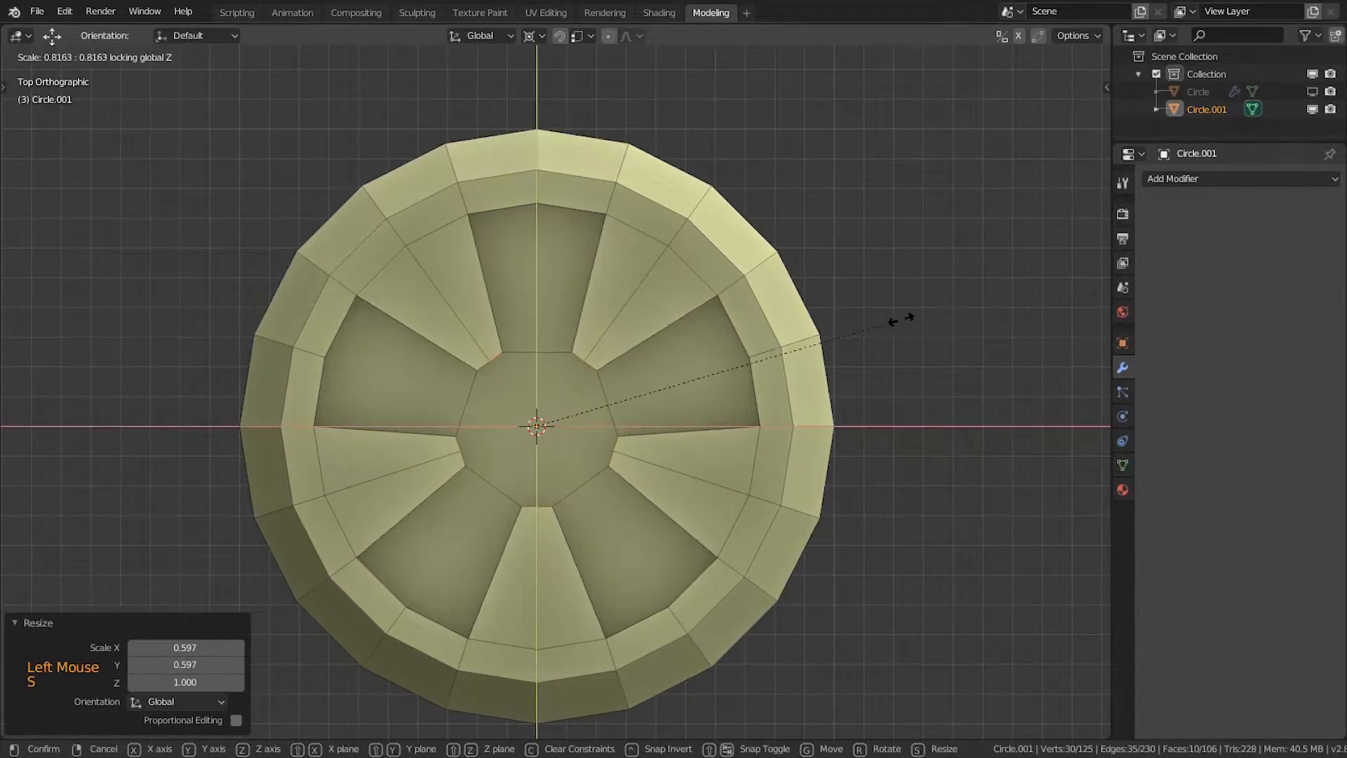
{"action": "left_click", "coordinate": [865, 328]}
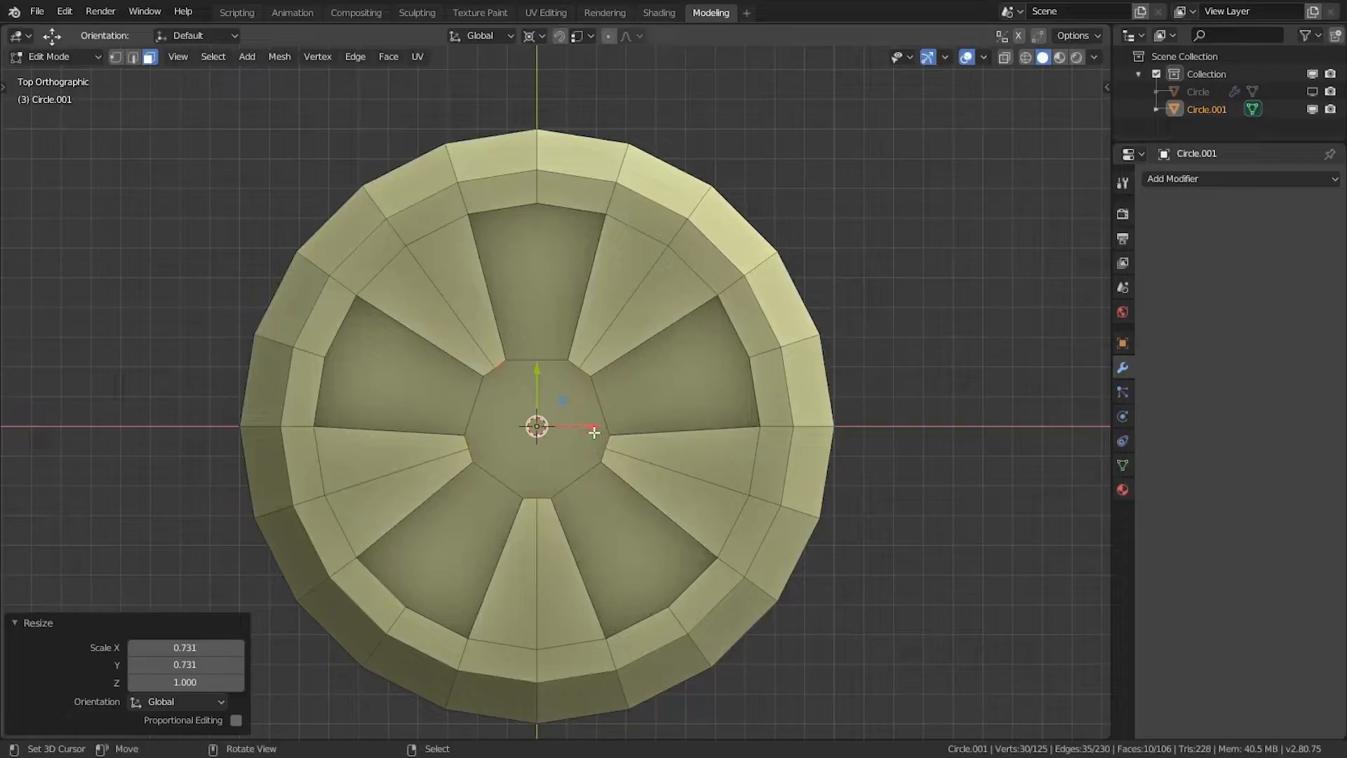
Step: Scale the ten outer end wall faces of the five recess arms horizontally to about 0.586 around their individual origins
{"action": "middle_click_drag", "start_coordinate": [594, 442], "coordinate": [520, 216]}
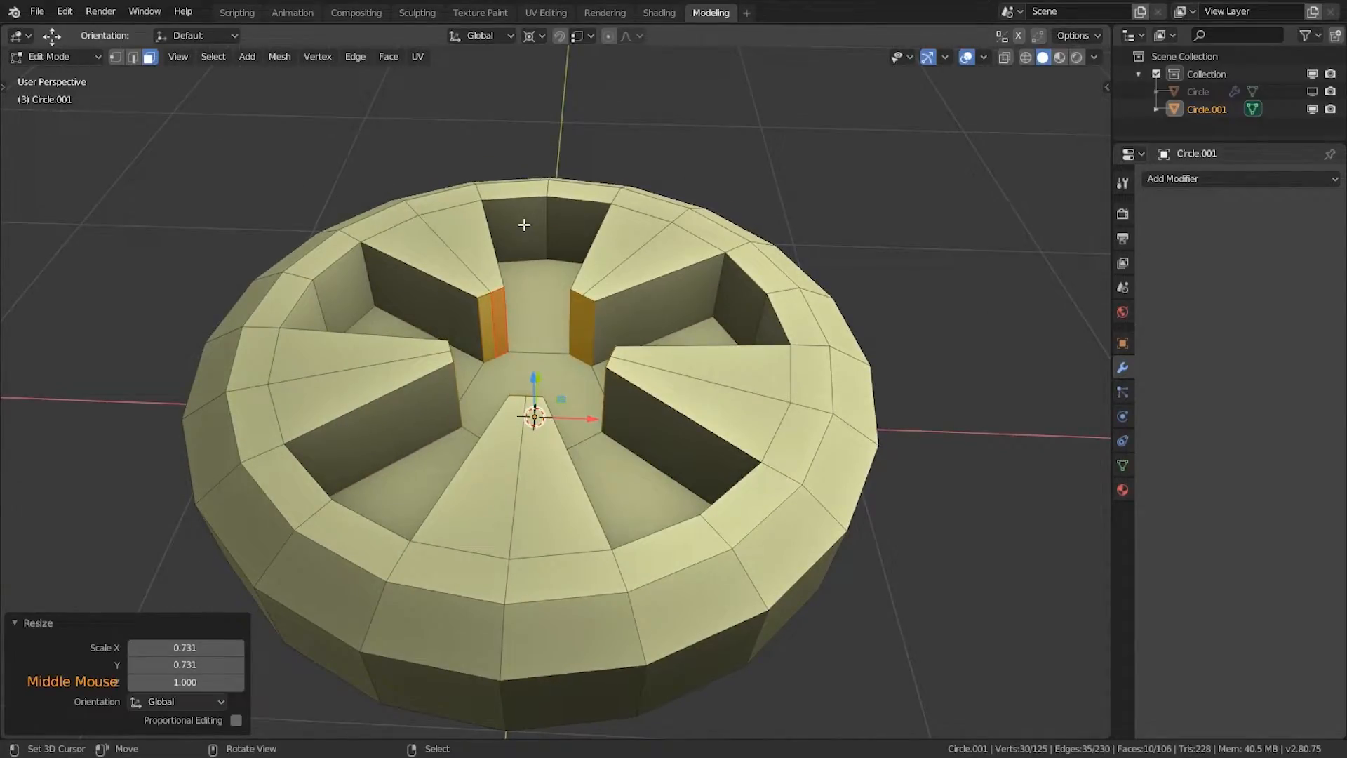
{"action": "left_click", "coordinate": [533, 37]}
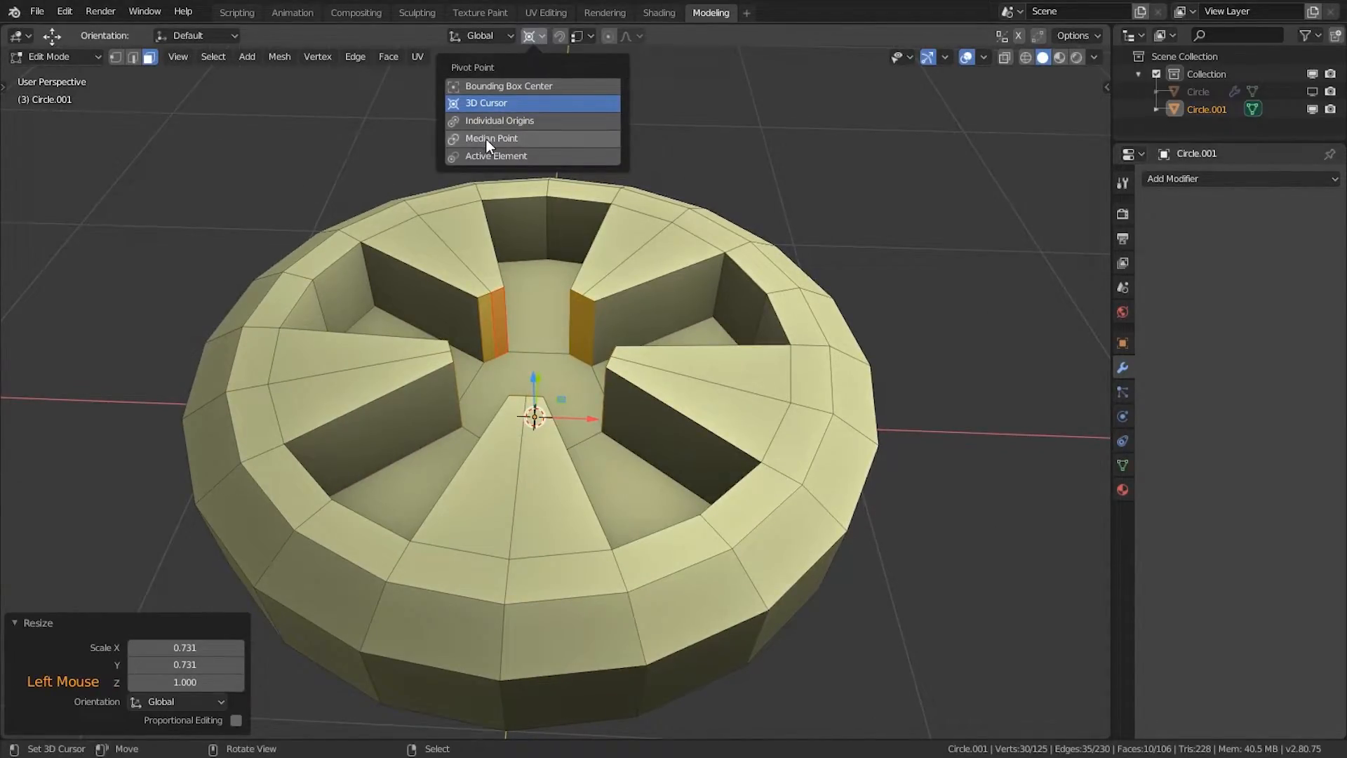
{"action": "left_click", "coordinate": [491, 121]}
{"action": "right_click", "coordinate": [505, 210]}
{"action": "right_click", "coordinate": [512, 217]}
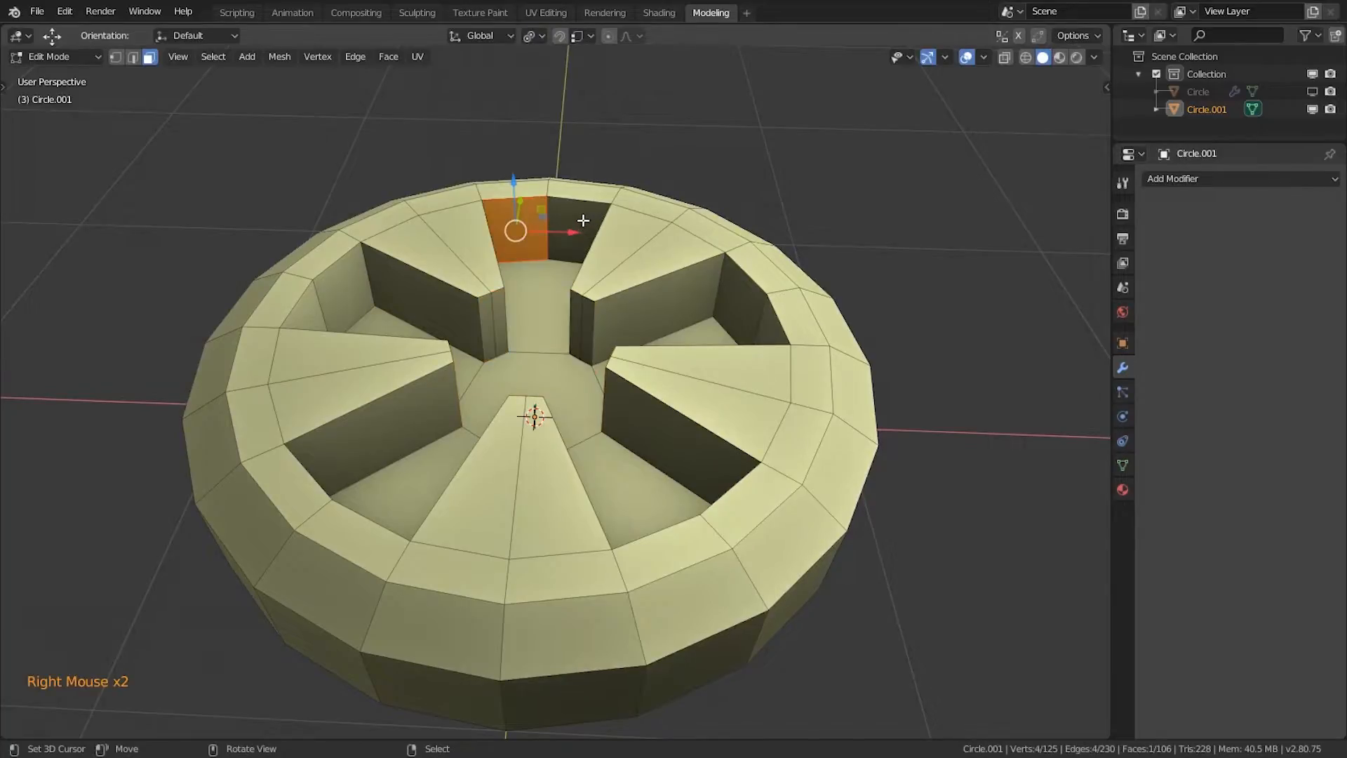
{"action": "right_click", "coordinate": [583, 220], "text": "shift"}
{"action": "middle_click_drag", "start_coordinate": [556, 225], "coordinate": [556, 210]}
{"action": "right_click", "coordinate": [519, 207], "text": "shift"}
{"action": "right_click", "coordinate": [577, 203], "text": "shift"}
{"action": "right_click", "coordinate": [765, 270], "text": "shift"}
{"action": "right_click", "coordinate": [811, 293], "text": "shift"}
{"action": "middle_click_drag", "start_coordinate": [491, 329], "coordinate": [741, 318]}
{"action": "right_click", "coordinate": [581, 176], "text": "shift"}
{"action": "right_click", "coordinate": [538, 175], "text": "shift"}
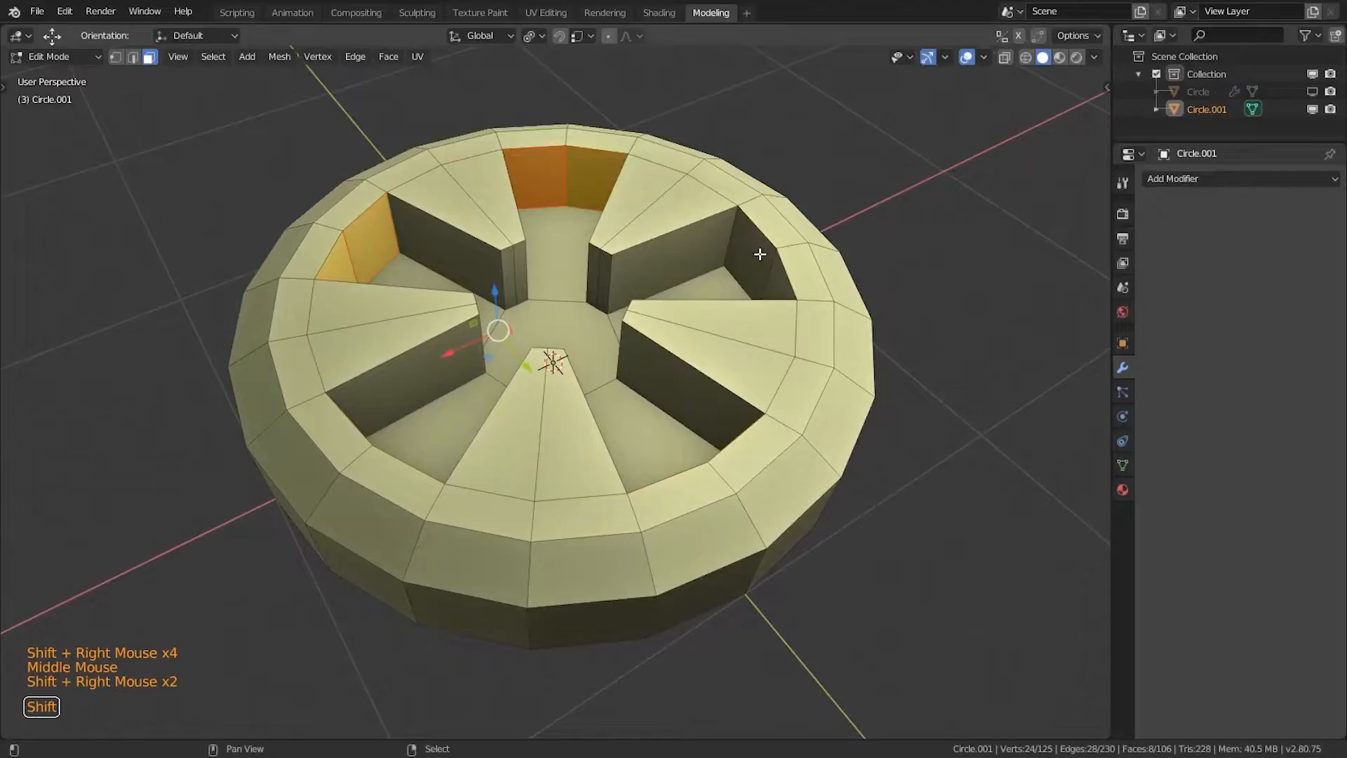
{"action": "right_click", "coordinate": [756, 253], "text": "shift"}
{"action": "right_click", "coordinate": [778, 278], "text": "shift"}
{"action": "mouse_move", "coordinate": [536, 281]}
{"action": "middle_mouse_down"}
{"action": "mouse_move", "coordinate": [811, 265]}
{"action": "mouse_move", "coordinate": [590, 397]}
{"action": "mouse_move", "coordinate": [535, 288]}
{"action": "mouse_move", "coordinate": [548, 284]}
{"action": "middle_mouse_up"}
{"action": "key", "text": "KP_7"}
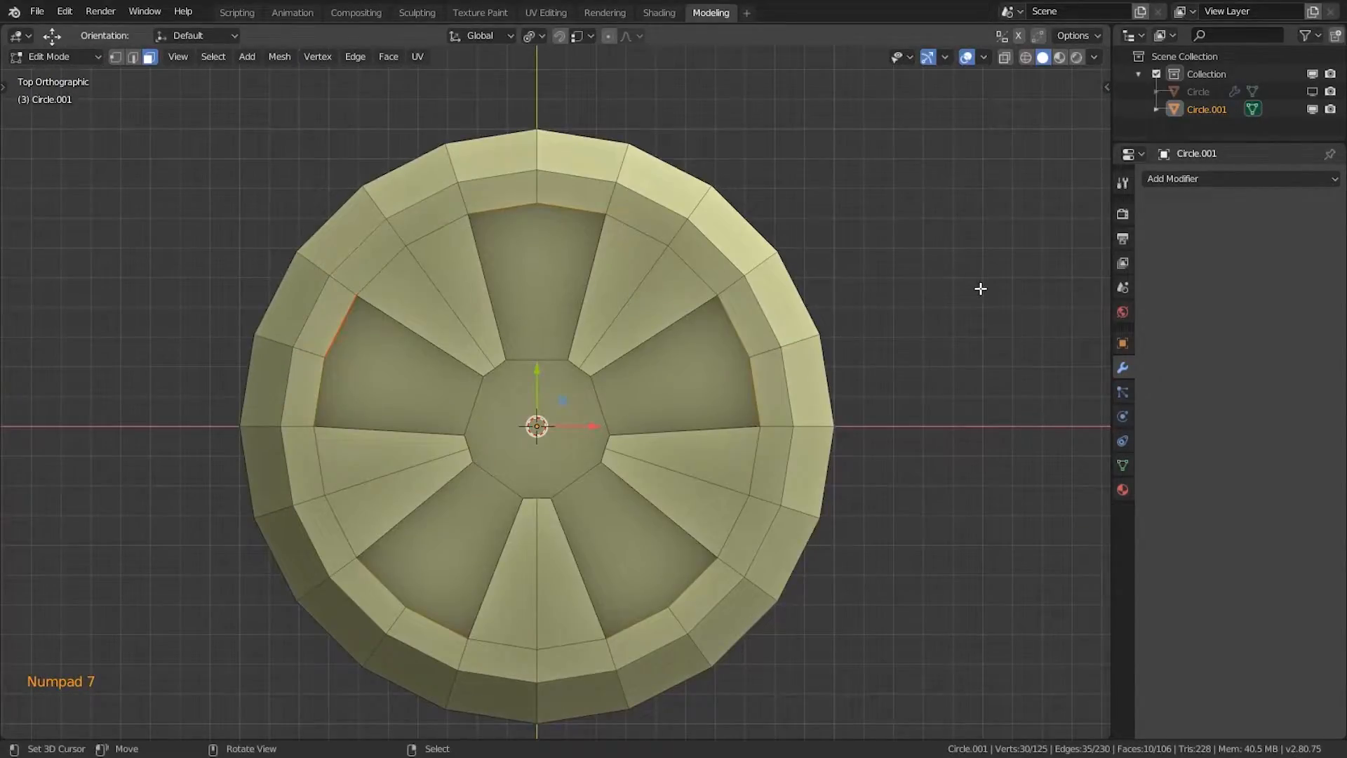
{"action": "key", "text": "s"}
{"action": "key", "text": "shift+z"}
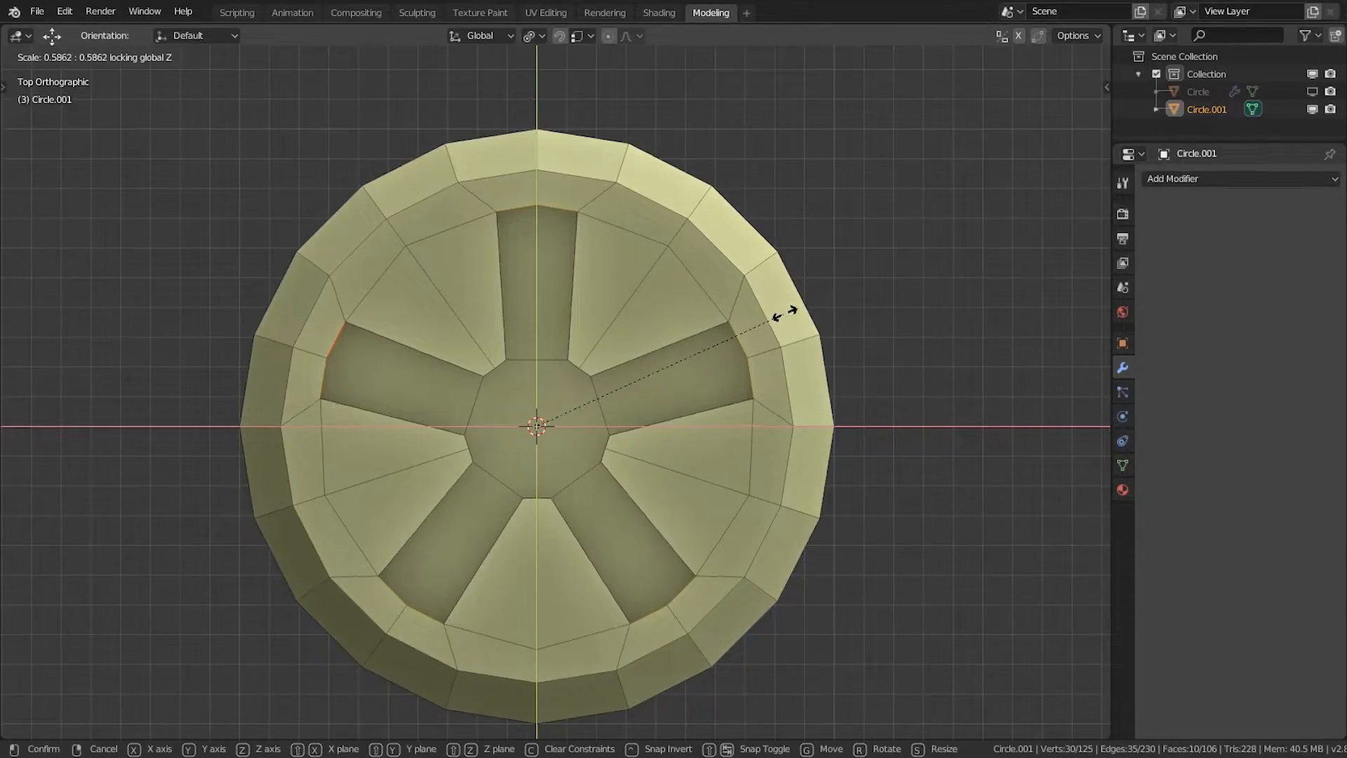
{"action": "left_click", "coordinate": [785, 314]}
Step: Flatten the two outer end faces of one recess arm into a single plane with LoopTools
{"action": "middle_click_drag", "start_coordinate": [590, 488], "coordinate": [666, 211], "text": "shift"}
{"action": "right_click", "coordinate": [599, 176]}
{"action": "right_click", "coordinate": [635, 162], "text": "shift"}
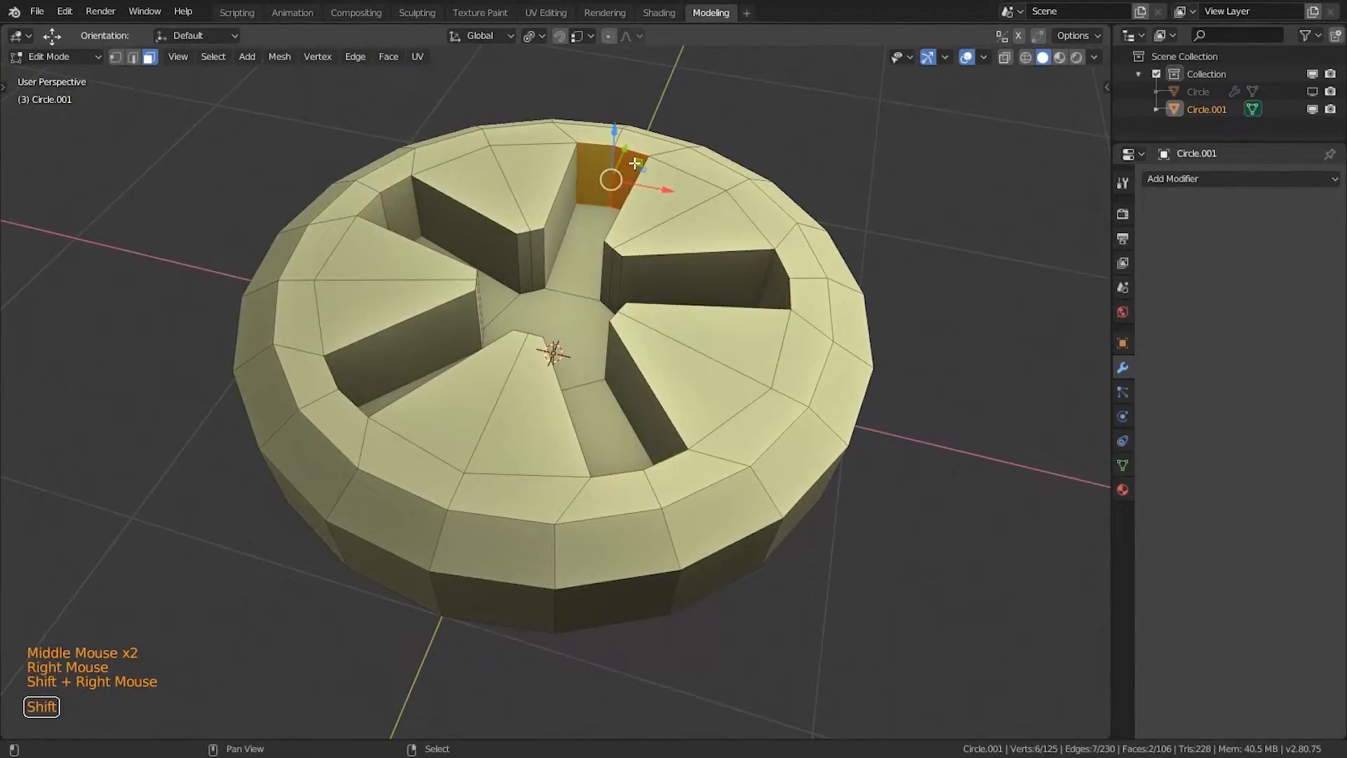
{"action": "key", "text": "w"}
{"action": "mouse_move", "coordinate": [814, 120]}
{"action": "left_click", "coordinate": [900, 148]}
Step: Repeat the flattening on the paired outer end faces of the other four recess arms
{"action": "middle_click_drag", "start_coordinate": [536, 226], "coordinate": [663, 244]}
{"action": "right_click", "coordinate": [542, 205]}
{"action": "right_click", "coordinate": [573, 205], "text": "shift"}
{"action": "key", "text": "shift+r"}
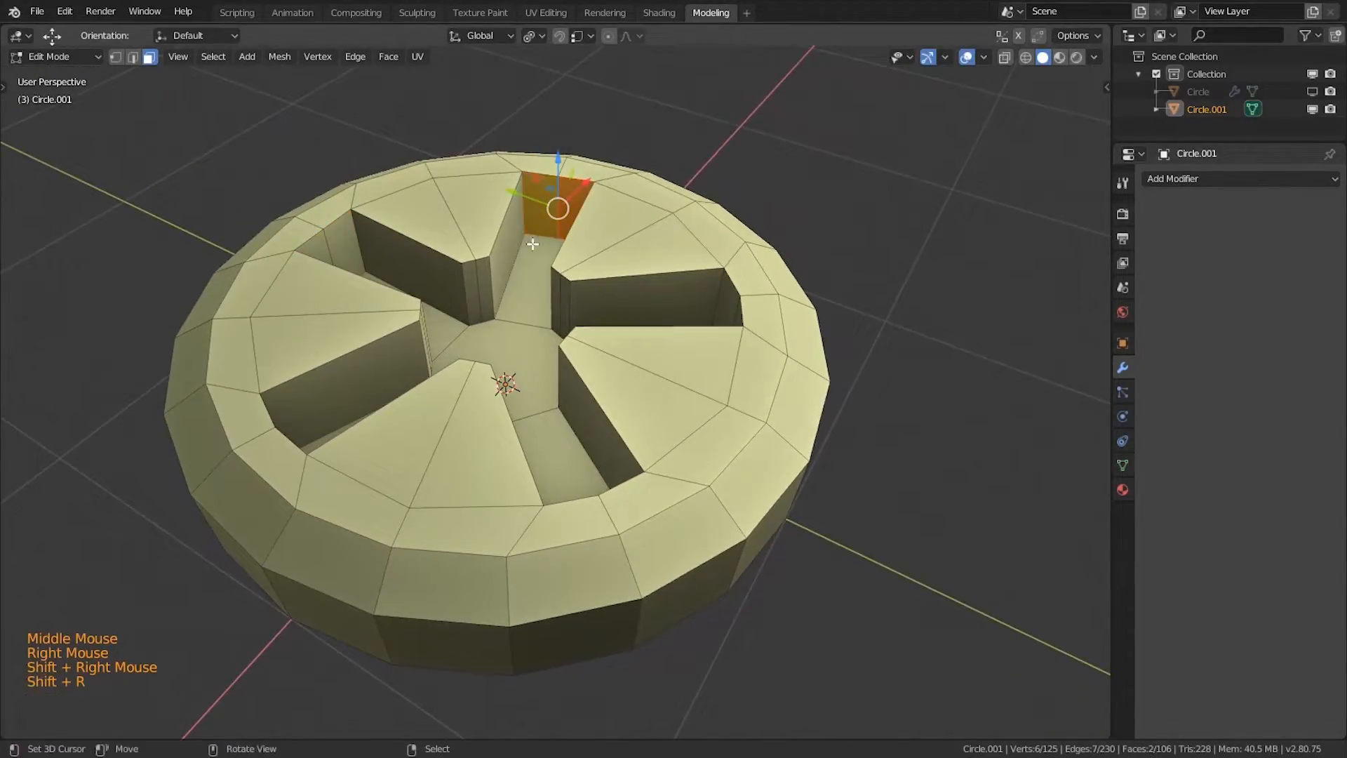
{"action": "middle_click_drag", "start_coordinate": [523, 242], "coordinate": [578, 210]}
{"action": "right_click", "coordinate": [551, 226]}
{"action": "right_click", "coordinate": [571, 225], "text": "shift"}
{"action": "key", "text": "shift+r"}
{"action": "middle_click_drag", "start_coordinate": [721, 156], "coordinate": [658, 238]}
{"action": "right_click", "coordinate": [533, 217]}
{"action": "right_click", "coordinate": [558, 214]}
{"action": "right_click", "coordinate": [533, 214], "text": "shift"}
{"action": "key", "text": "shift+r"}
{"action": "middle_click_drag", "start_coordinate": [691, 132], "coordinate": [577, 150]}
{"action": "right_click", "coordinate": [582, 157]}
{"action": "right_click", "coordinate": [607, 172], "text": "shift"}
{"action": "key", "text": "shift+r"}
{"action": "middle_click_drag", "start_coordinate": [736, 126], "coordinate": [625, 266]}
{"action": "right_click", "coordinate": [573, 178]}
{"action": "key", "text": "a"}
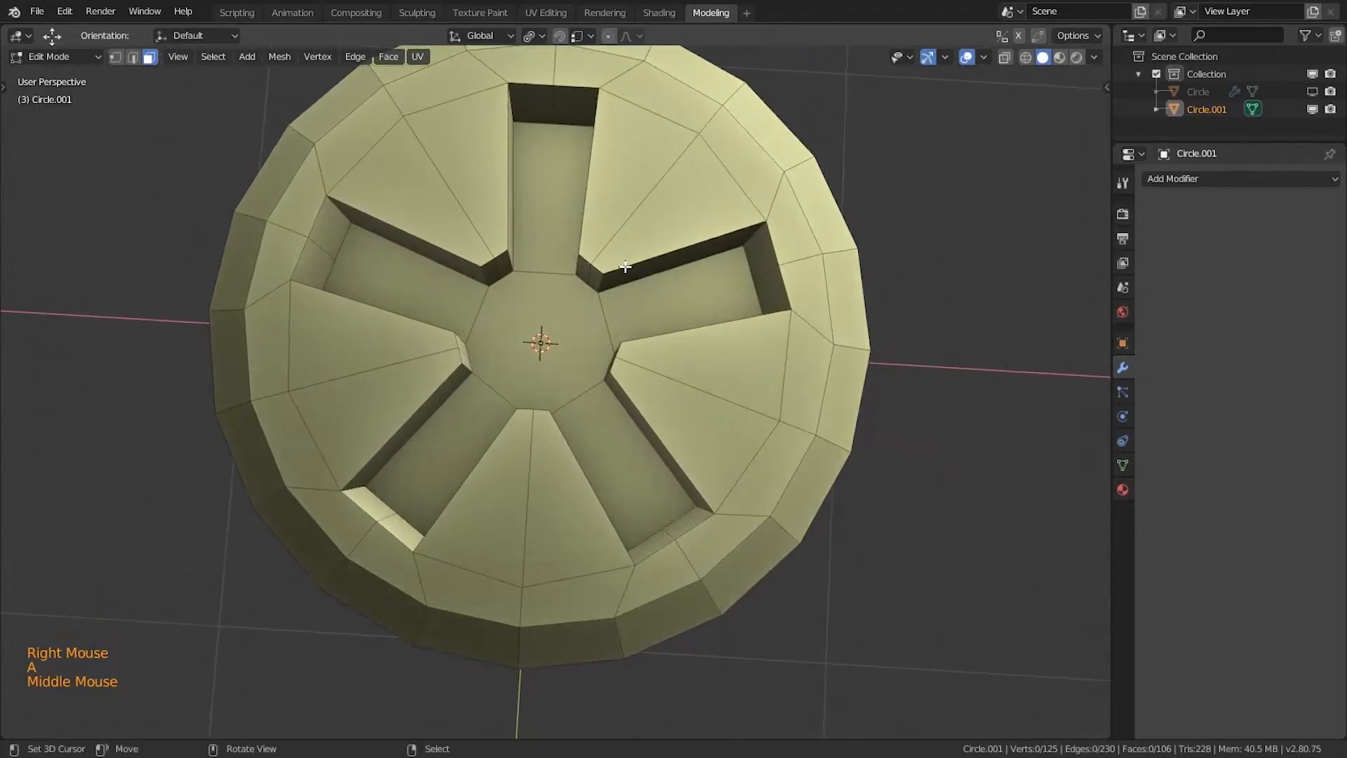
Step: Inset the central floor face by 0.09632 m and merge the resulting inner face at its centre
{"action": "key", "text": "KP_7"}
{"action": "middle_click_drag", "start_coordinate": [592, 393], "coordinate": [564, 295], "text": "shift"}
{"action": "right_click", "coordinate": [562, 288]}
{"action": "key", "text": "i"}
{"action": "left_click", "coordinate": [826, 381]}
{"action": "key", "text": "alt+m"}
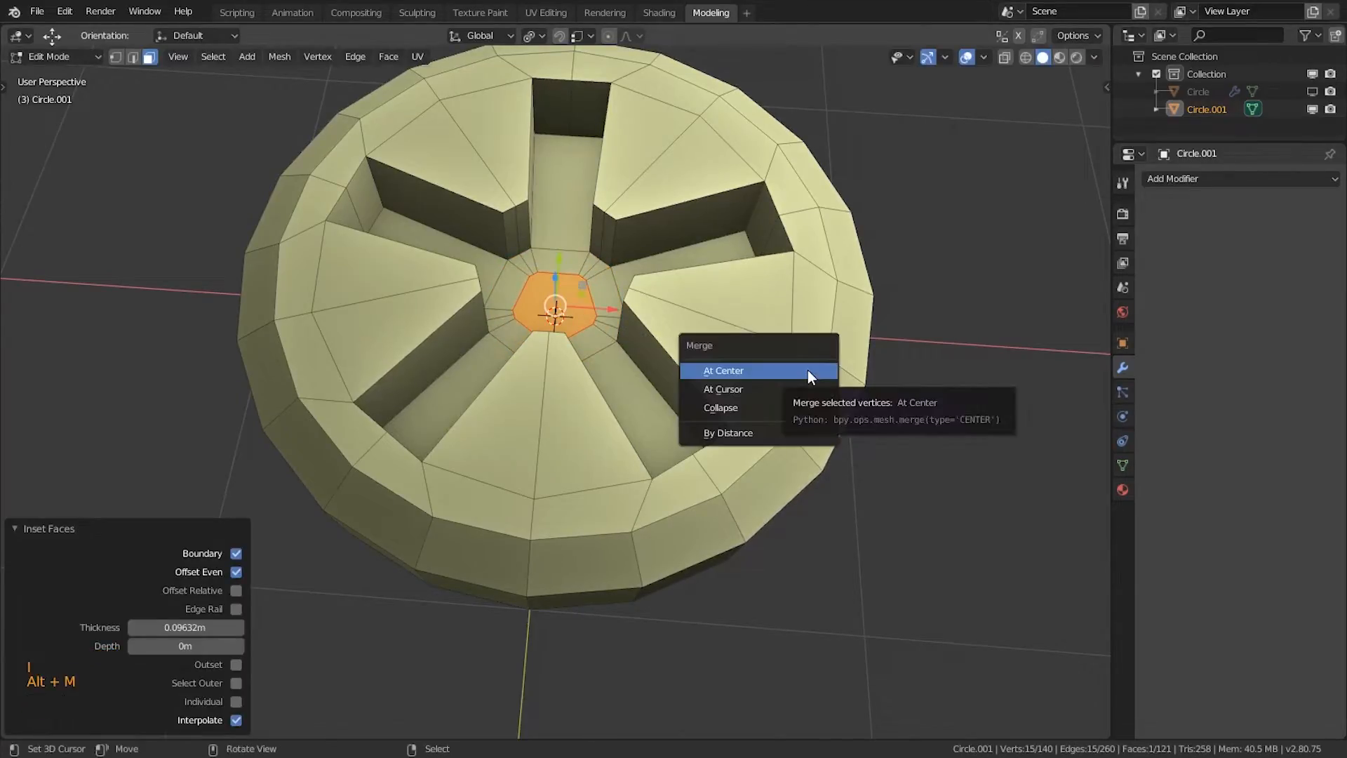
{"action": "left_click", "coordinate": [807, 369]}
Step: Connect the middle vertex at each recess arm's outer floor edge to the central vertex, splitting all five arm floors lengthwise
{"action": "key", "text": "1"}
{"action": "key", "text": "a"}
{"action": "key", "text": "a"}
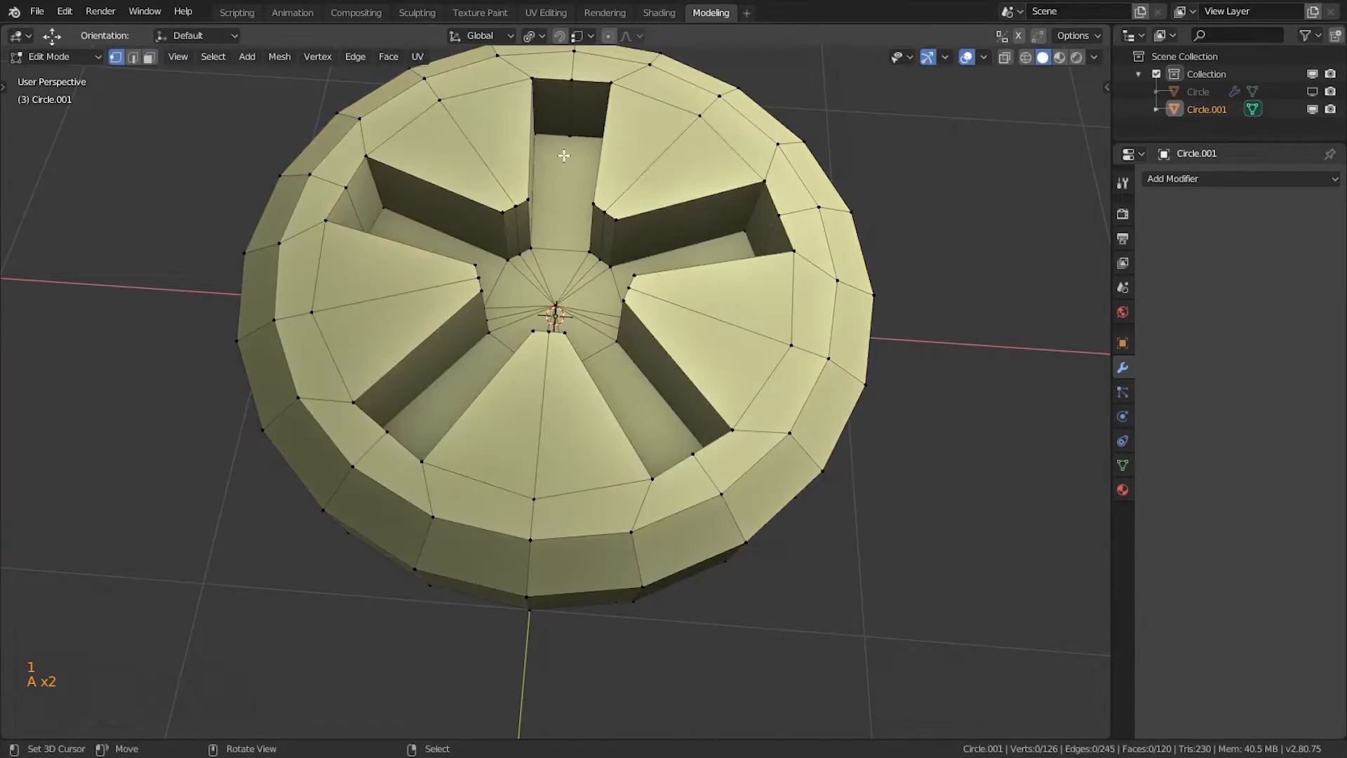
{"action": "middle_click_drag", "start_coordinate": [659, 288], "coordinate": [708, 280]}
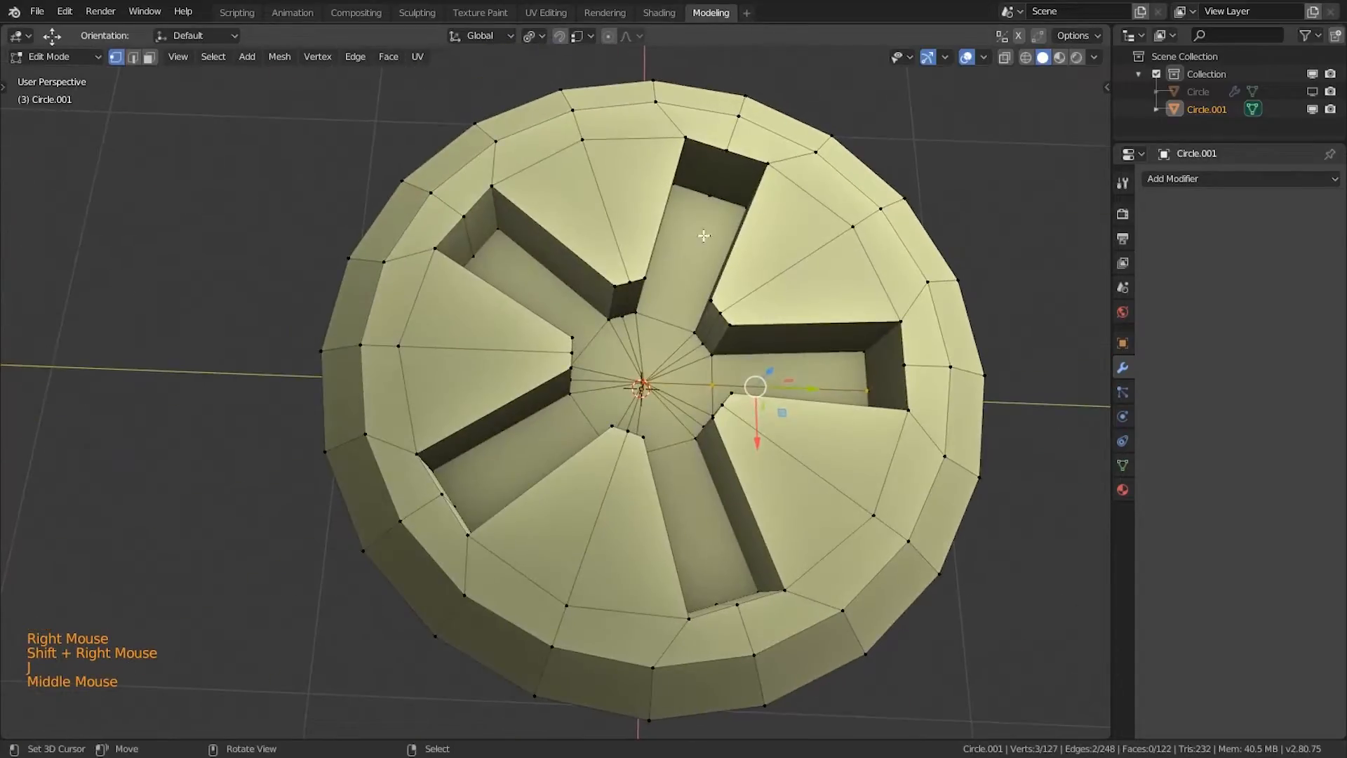
{"action": "right_click", "coordinate": [709, 196]}
{"action": "right_click", "coordinate": [650, 378], "text": "shift"}
{"action": "key", "text": "j"}
{"action": "middle_click_drag", "start_coordinate": [649, 378], "coordinate": [631, 351]}
{"action": "right_click", "coordinate": [595, 254]}
{"action": "right_click", "coordinate": [622, 443], "text": "shift"}
{"action": "key", "text": "j"}
{"action": "middle_click_drag", "start_coordinate": [621, 443], "coordinate": [505, 351]}
{"action": "right_click", "coordinate": [460, 292]}
{"action": "right_click", "coordinate": [517, 401], "text": "shift"}
{"action": "key", "text": "j"}
{"action": "middle_click_drag", "start_coordinate": [648, 431], "coordinate": [550, 292]}
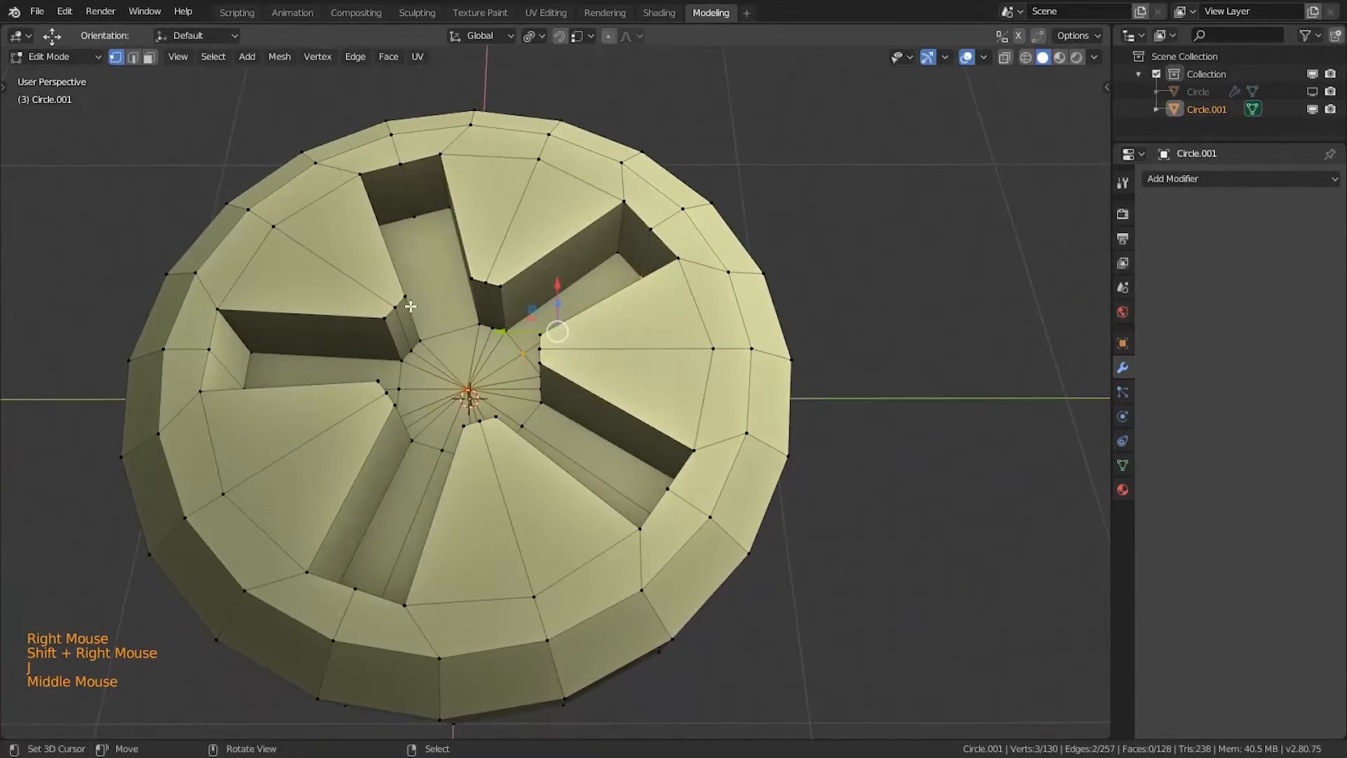
{"action": "right_click", "coordinate": [414, 216]}
{"action": "right_click", "coordinate": [466, 386], "text": "shift"}
{"action": "key", "text": "j"}
{"action": "mouse_move", "coordinate": [467, 386]}
{"action": "middle_mouse_down"}
{"action": "mouse_move", "coordinate": [442, 390]}
{"action": "mouse_move", "coordinate": [465, 401]}
{"action": "middle_mouse_up"}
Step: Bevel the central floor vertex into a round face with a width of about 0.135 m and one segment
{"action": "key", "text": "a"}
{"action": "right_click", "coordinate": [472, 365]}
{"action": "key", "text": "shift+ctrl+b"}
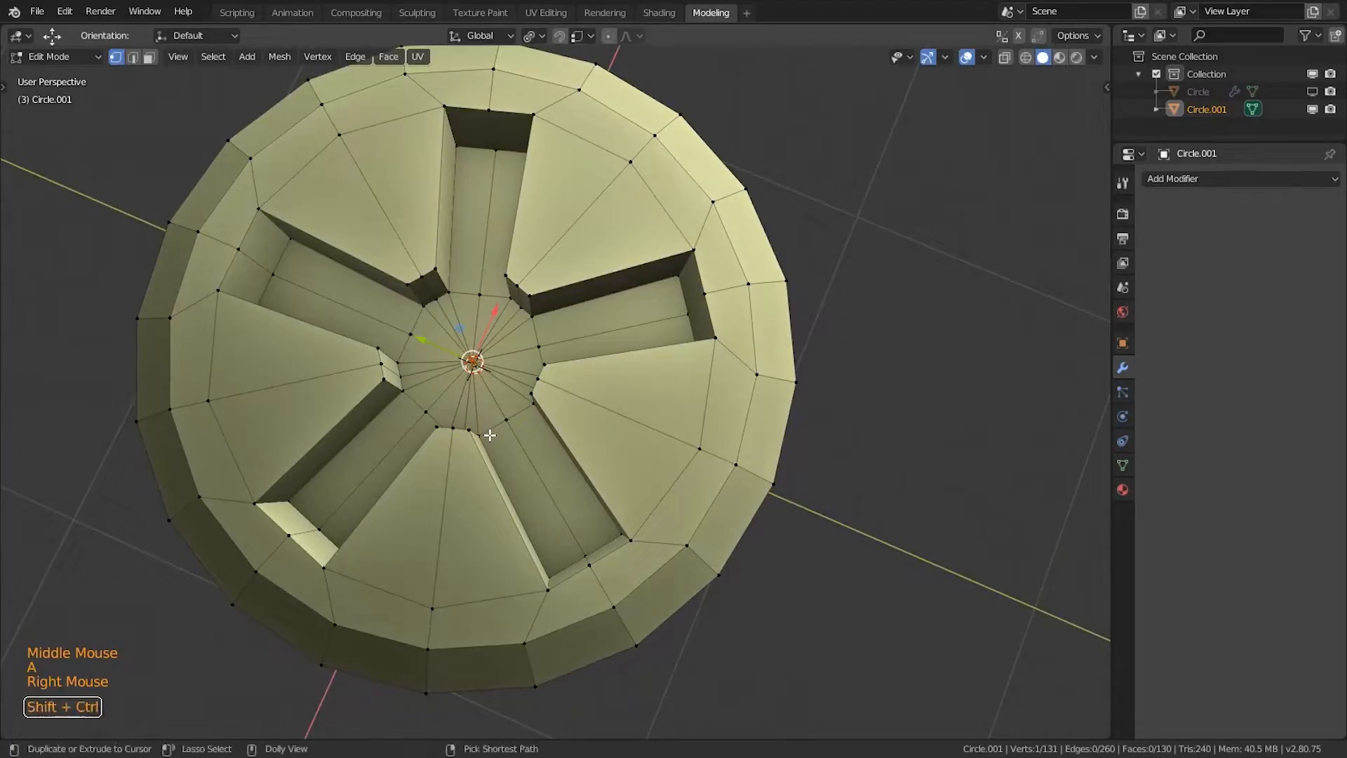
{"action": "scroll", "coordinate": [558, 446], "scroll_direction": "down", "scroll_amount": 1}
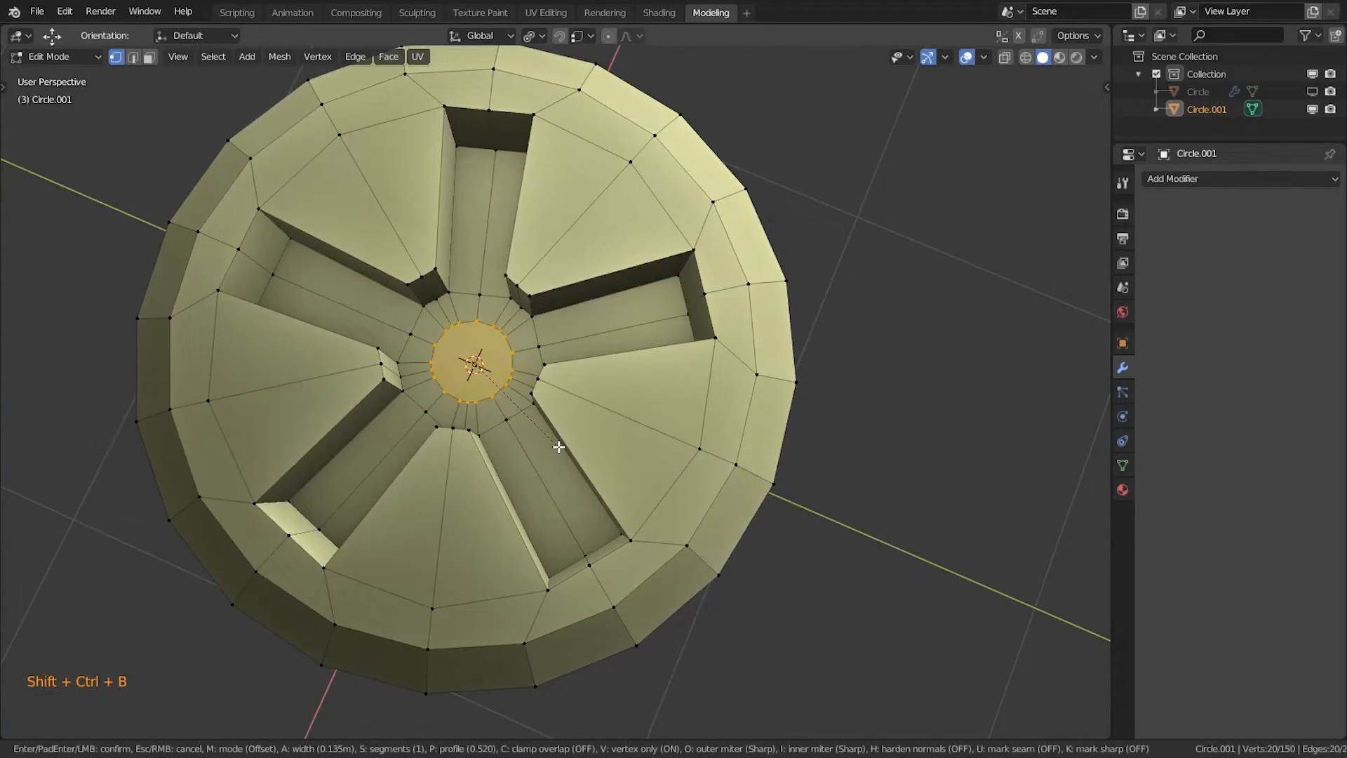
{"action": "left_click", "coordinate": [559, 446]}
Step: Select the central round face with its surrounding ring and move them down along Z so the arm floors slope inward
{"action": "middle_click_drag", "start_coordinate": [543, 458], "coordinate": [397, 414]}
{"action": "key", "text": "3"}
{"action": "key", "text": "ctrl+KP_Add"}
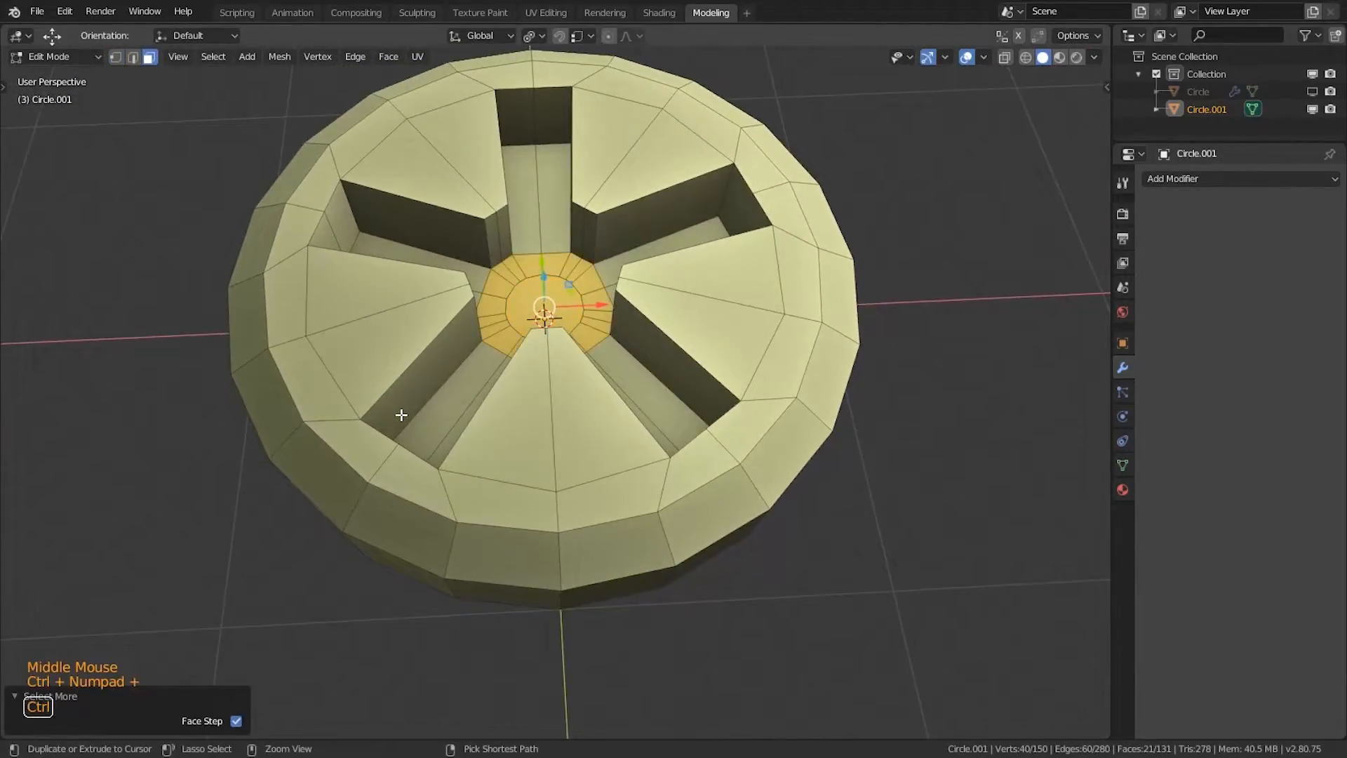
{"action": "key", "text": "KP_3"}
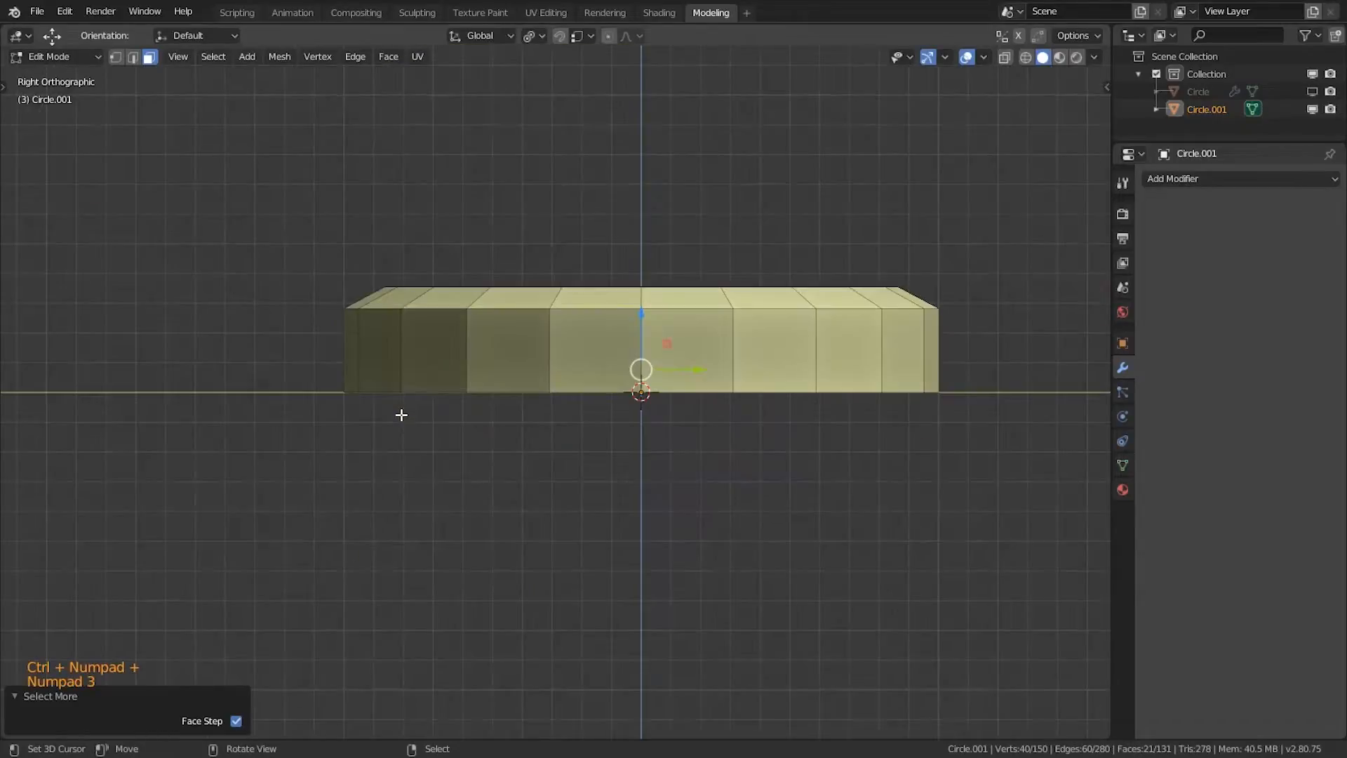
{"action": "middle_click_drag", "start_coordinate": [453, 396], "coordinate": [597, 409]}
{"action": "key", "text": "KP_3"}
{"action": "key", "text": "z"}
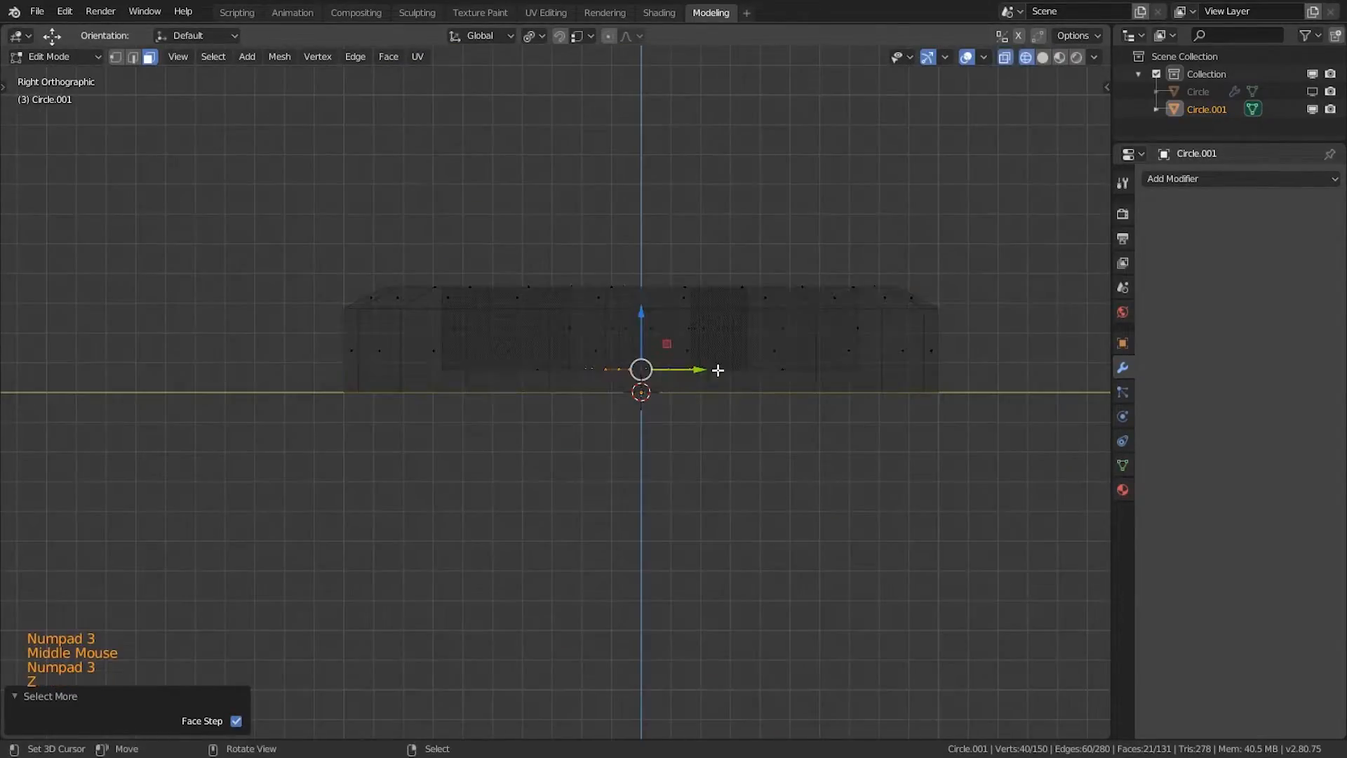
{"action": "left_click_drag", "start_coordinate": [650, 317], "coordinate": [652, 358]}
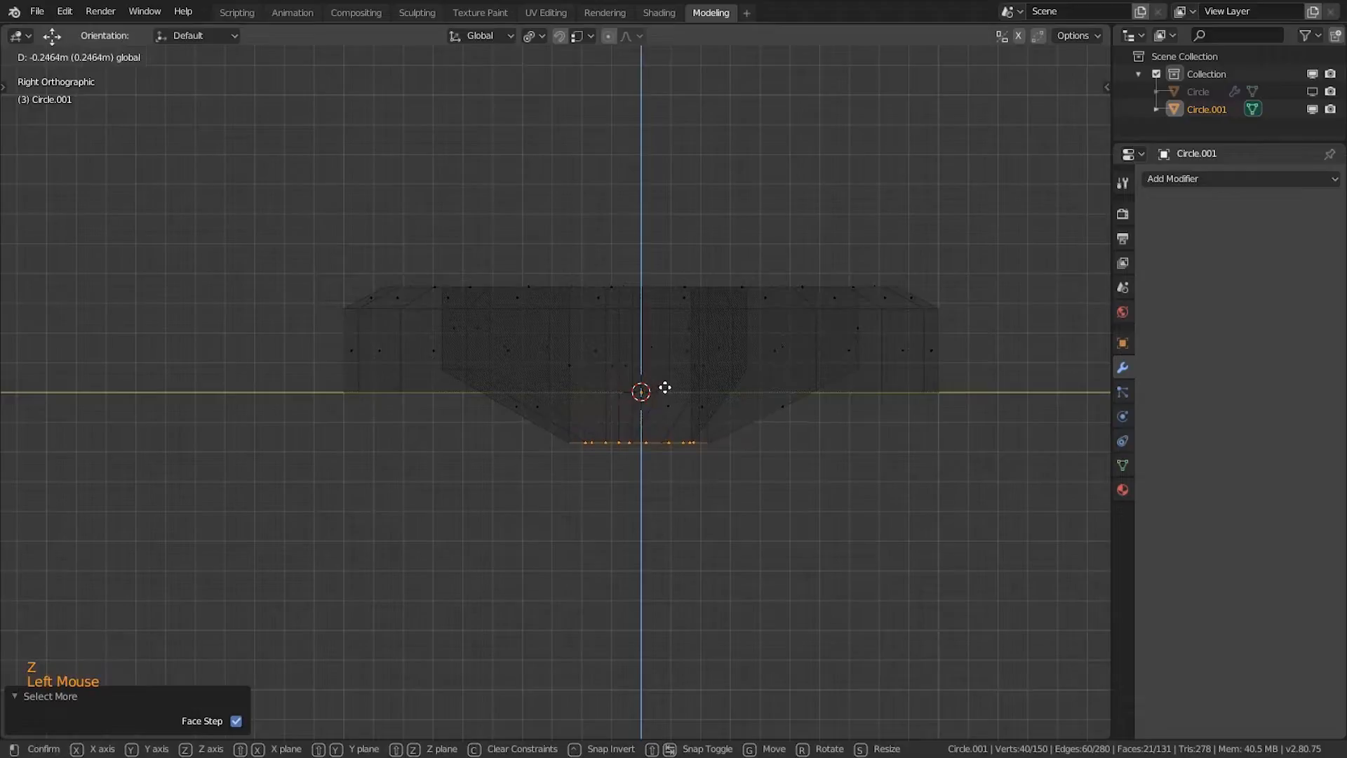
{"action": "left_click", "coordinate": [666, 367]}
Step: Lower the central round face slightly by itself, and lower it together with its surrounding ring by about 0.07 m
{"action": "key", "text": "ctrl+KP_Subtract"}
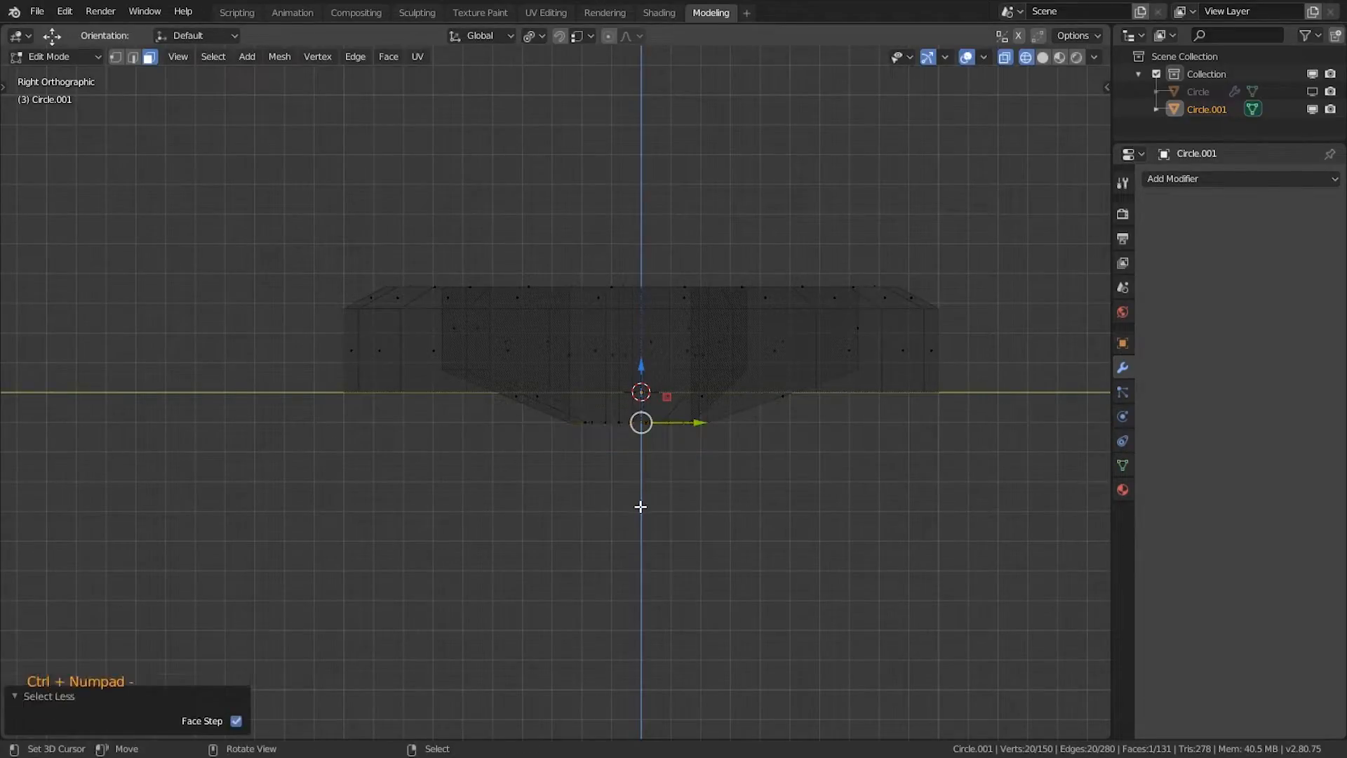
{"action": "left_click_drag", "start_coordinate": [643, 368], "coordinate": [646, 387]}
{"action": "key", "text": "ctrl+KP_Add"}
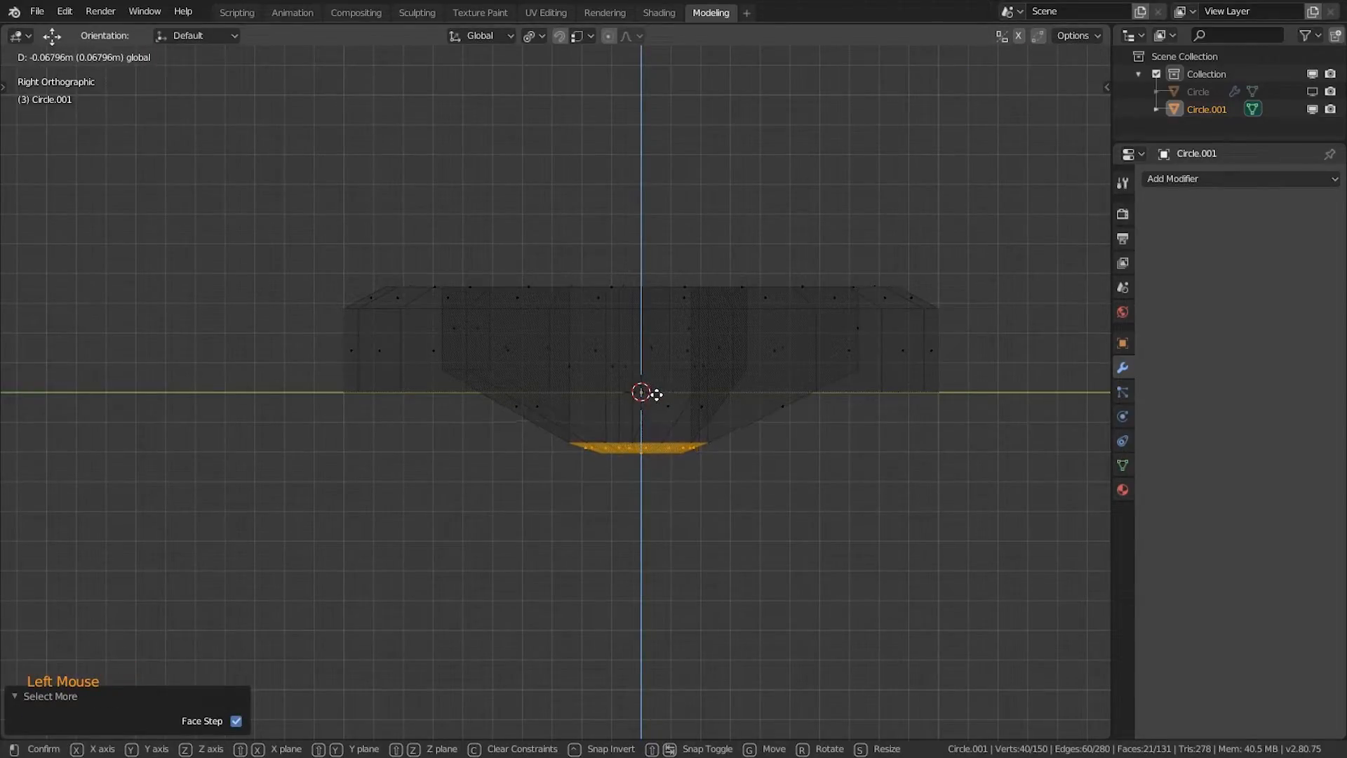
{"action": "middle_click_drag", "start_coordinate": [646, 388], "coordinate": [648, 373]}
Step: Scale the bottom outer edges of all five recess arms slightly inward in the horizontal plane about the 3D cursor, tapering the end walls
{"action": "key", "text": "z"}
{"action": "mouse_move", "coordinate": [743, 343]}
{"action": "middle_mouse_down"}
{"action": "mouse_move", "coordinate": [601, 363]}
{"action": "mouse_move", "coordinate": [517, 303]}
{"action": "mouse_move", "coordinate": [526, 294]}
{"action": "mouse_move", "coordinate": [630, 396]}
{"action": "mouse_move", "coordinate": [660, 400]}
{"action": "middle_mouse_up"}
{"action": "key", "text": "2"}
{"action": "right_click", "coordinate": [516, 298], "text": "alt"}
{"action": "right_click", "coordinate": [522, 306], "text": "alt+shift"}
{"action": "right_click", "coordinate": [709, 232], "text": "alt+shift"}
{"action": "middle_click_drag", "start_coordinate": [617, 309], "coordinate": [729, 382]}
{"action": "right_click", "coordinate": [667, 205], "text": "alt+shift"}
{"action": "middle_click_drag", "start_coordinate": [519, 313], "coordinate": [446, 355]}
{"action": "right_click", "coordinate": [456, 303], "text": "alt+shift"}
{"action": "middle_click_drag", "start_coordinate": [455, 303], "coordinate": [484, 447]}
{"action": "key", "text": "KP_7"}
{"action": "scroll", "coordinate": [487, 448], "scroll_direction": "down", "scroll_amount": 1}
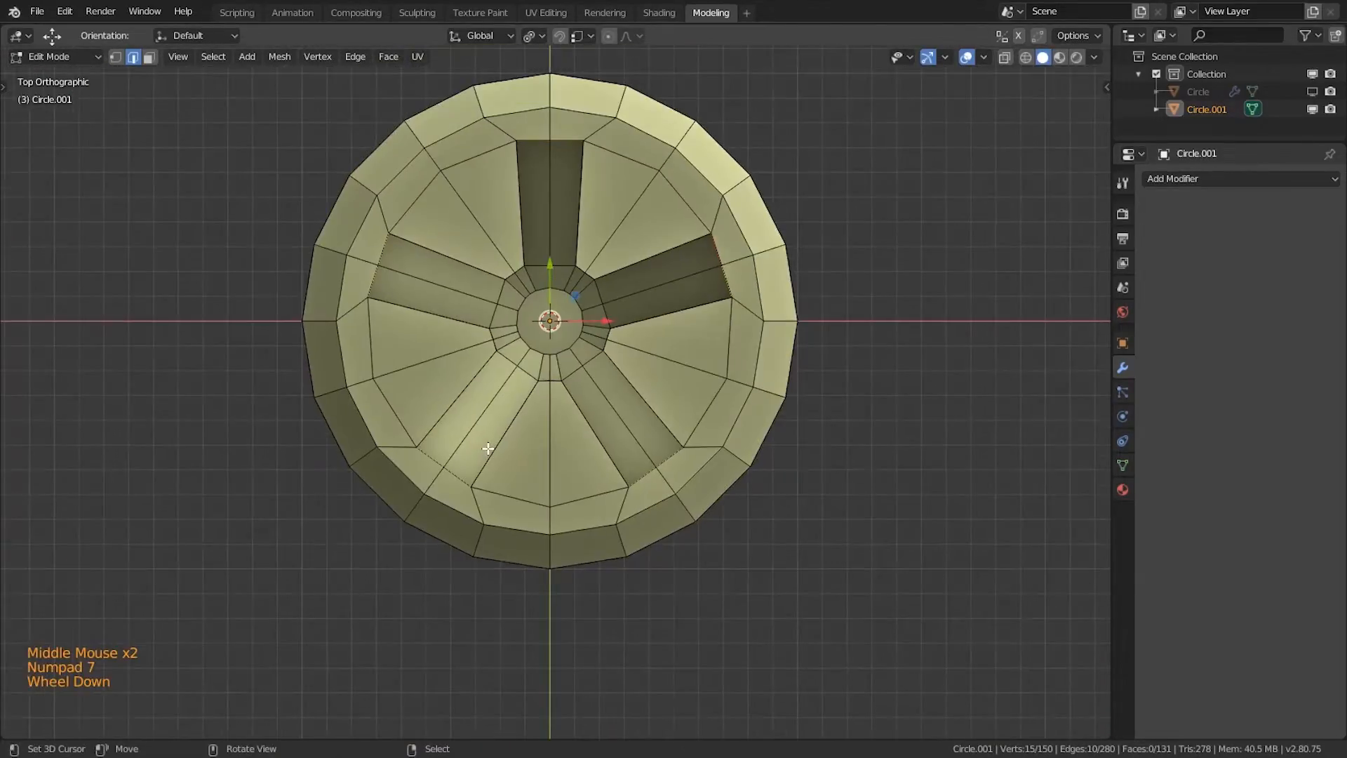
{"action": "left_click", "coordinate": [532, 39]}
{"action": "left_click", "coordinate": [496, 116]}
{"action": "key", "text": "s"}
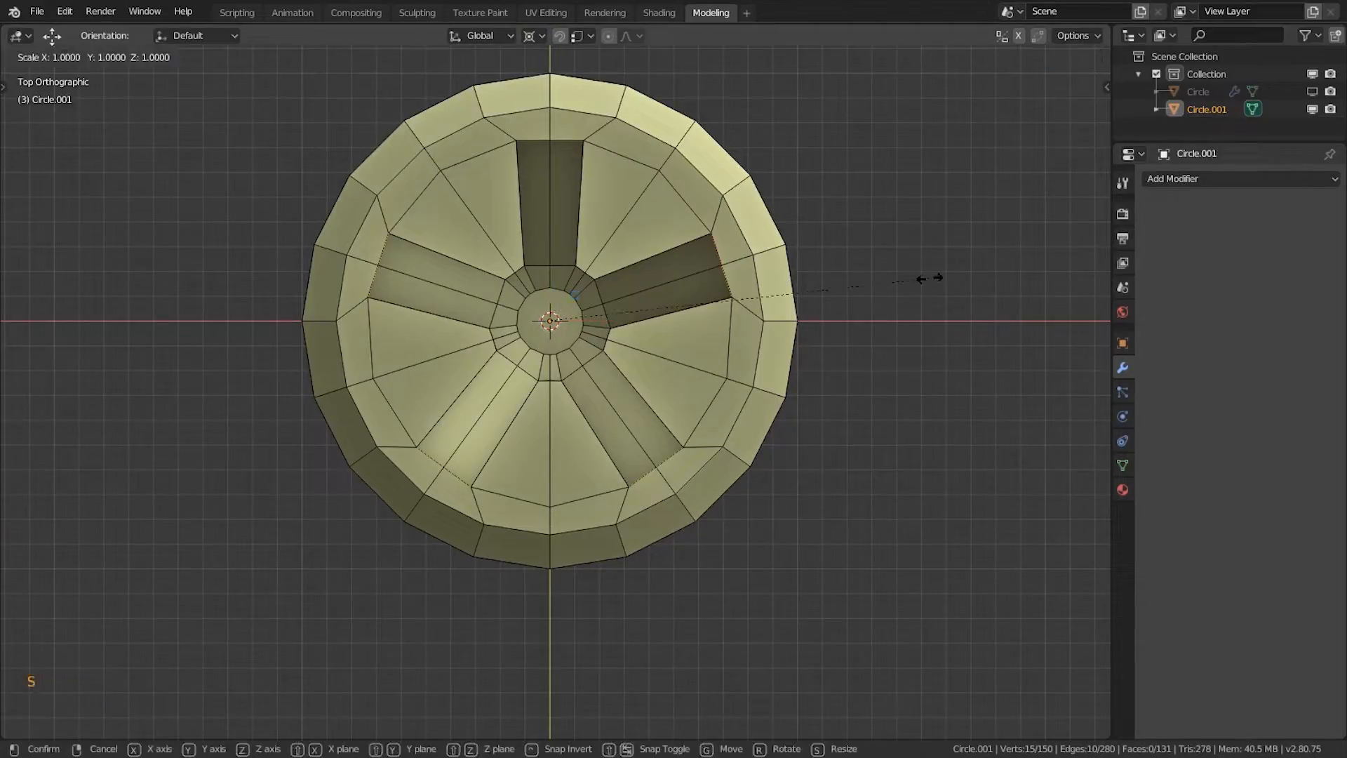
{"action": "key", "text": "shift+z"}
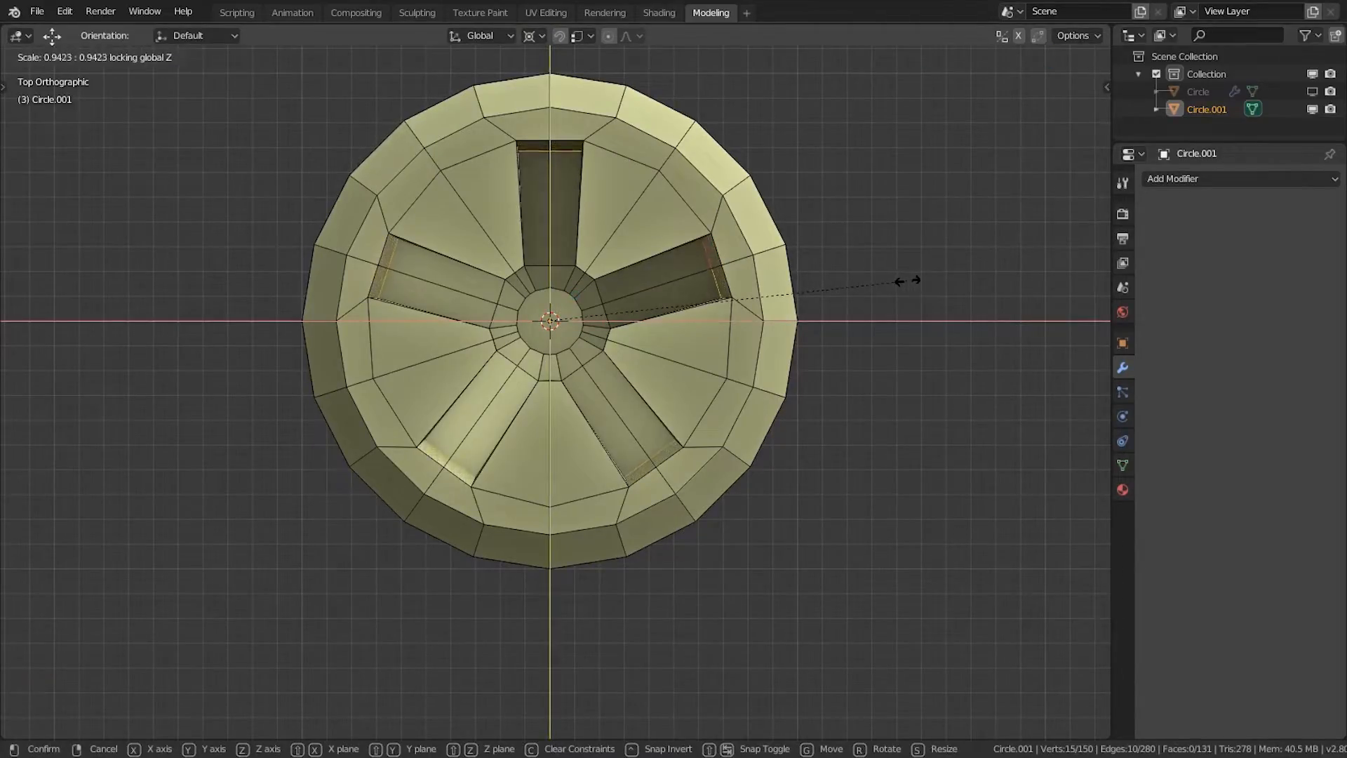
{"action": "left_click", "coordinate": [889, 280]}
{"action": "middle_click_drag", "start_coordinate": [890, 280], "coordinate": [601, 426]}
{"action": "key", "text": "a"}
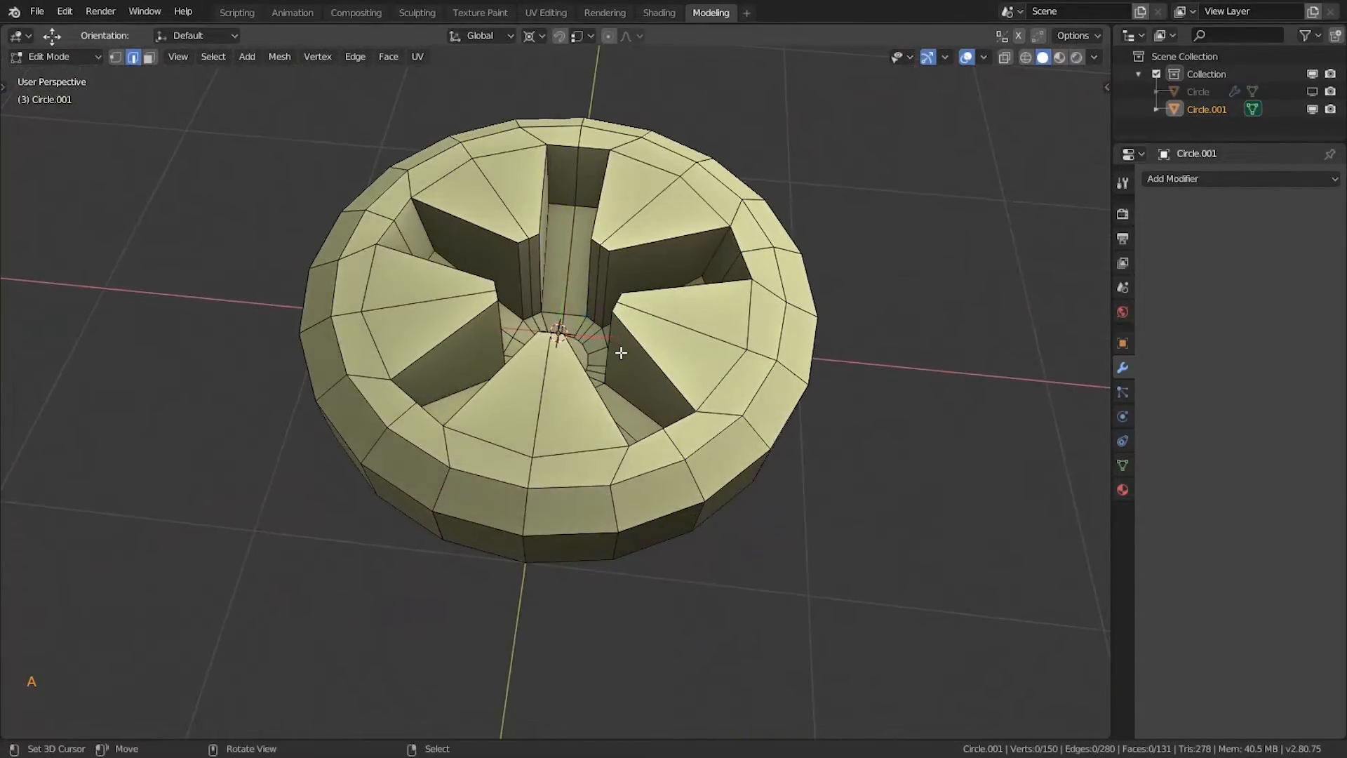
Step: Delete the central round face and grid fill its edge loop with span 6 and offset -4
{"action": "scroll", "coordinate": [617, 351], "scroll_direction": "up", "scroll_amount": 3}
{"action": "middle_click_drag", "start_coordinate": [617, 351], "coordinate": [568, 439]}
{"action": "key", "text": "3"}
{"action": "right_click", "coordinate": [564, 423]}
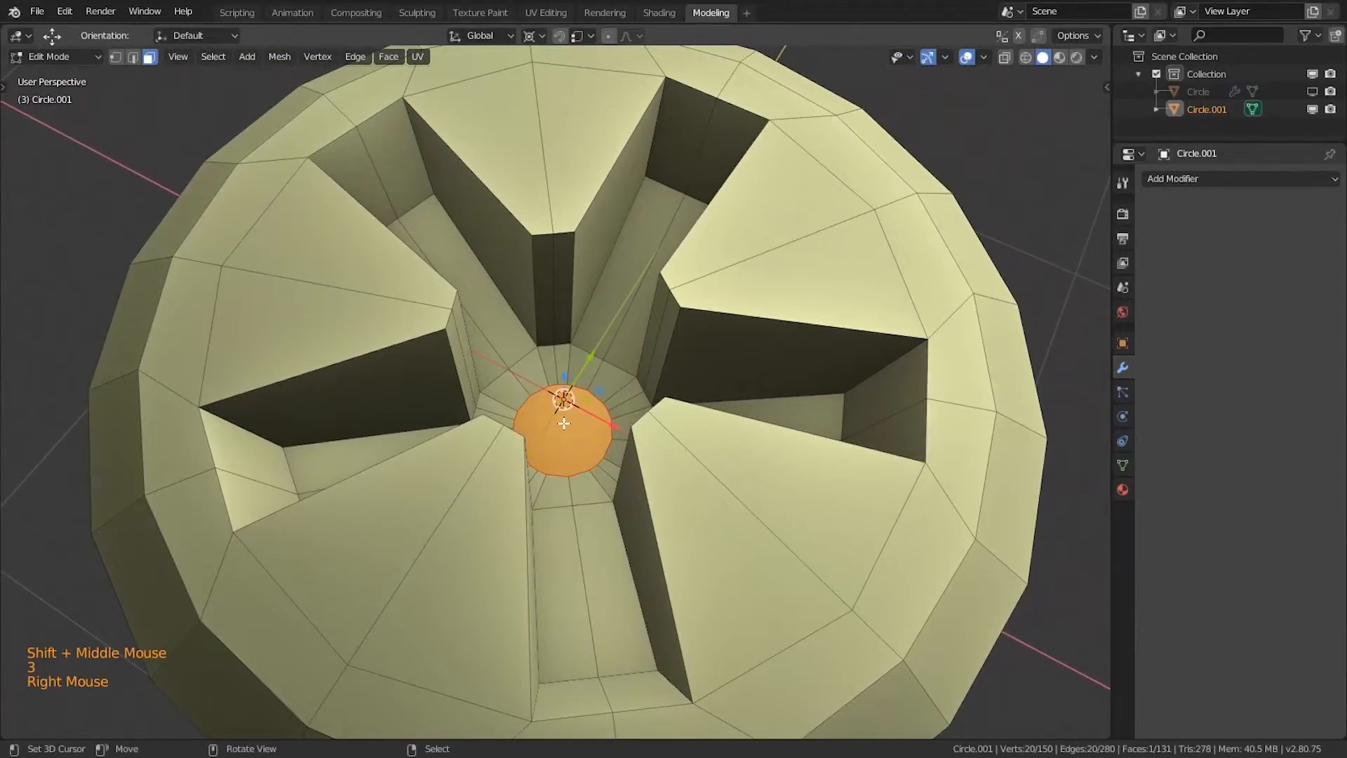
{"action": "key", "text": "x"}
{"action": "left_click", "coordinate": [512, 453]}
{"action": "key", "text": "2"}
{"action": "right_click", "coordinate": [578, 389], "text": "alt"}
{"action": "key", "text": "ctrl+f"}
{"action": "left_click", "coordinate": [738, 415]}
{"action": "key", "text": "KP_7"}
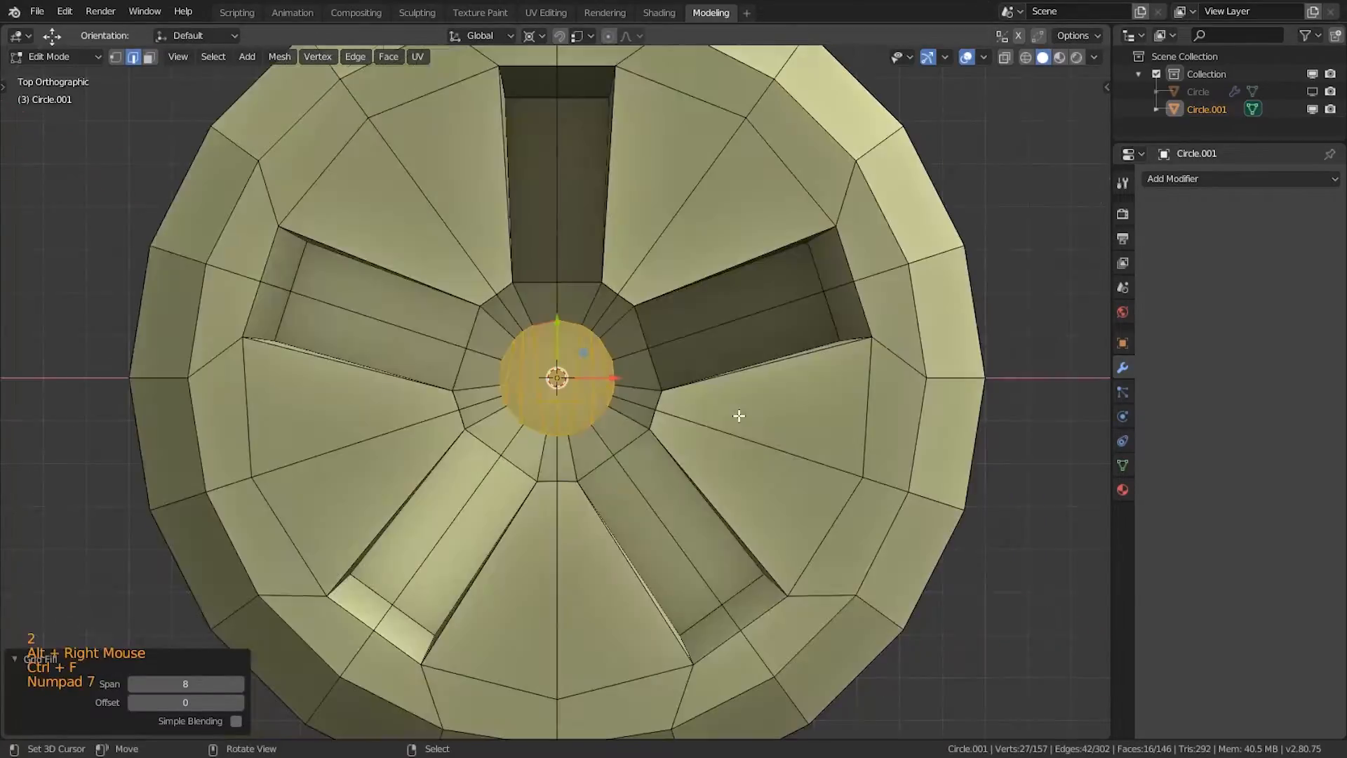
{"action": "scroll", "coordinate": [679, 428], "scroll_direction": "up", "scroll_amount": 4}
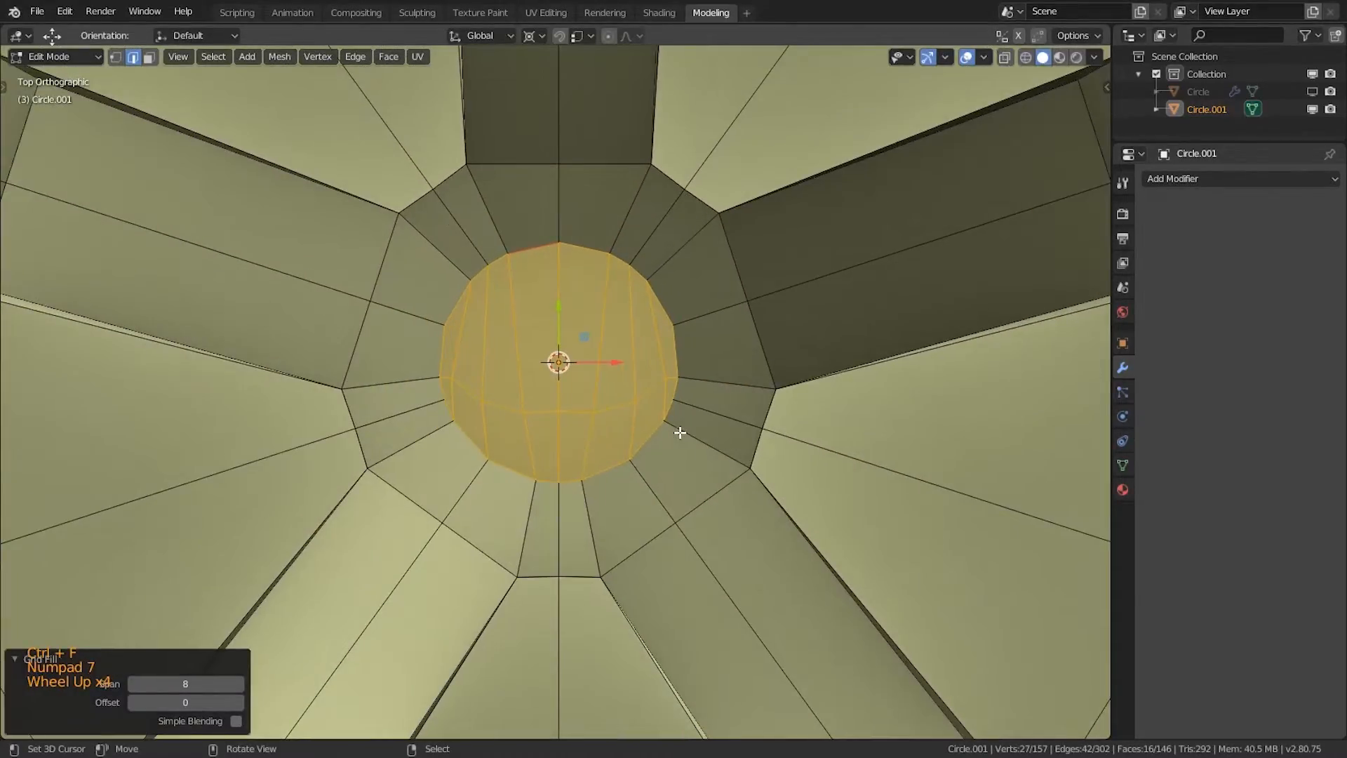
{"action": "left_click", "coordinate": [134, 702]}
{"action": "left_click", "coordinate": [134, 702]}
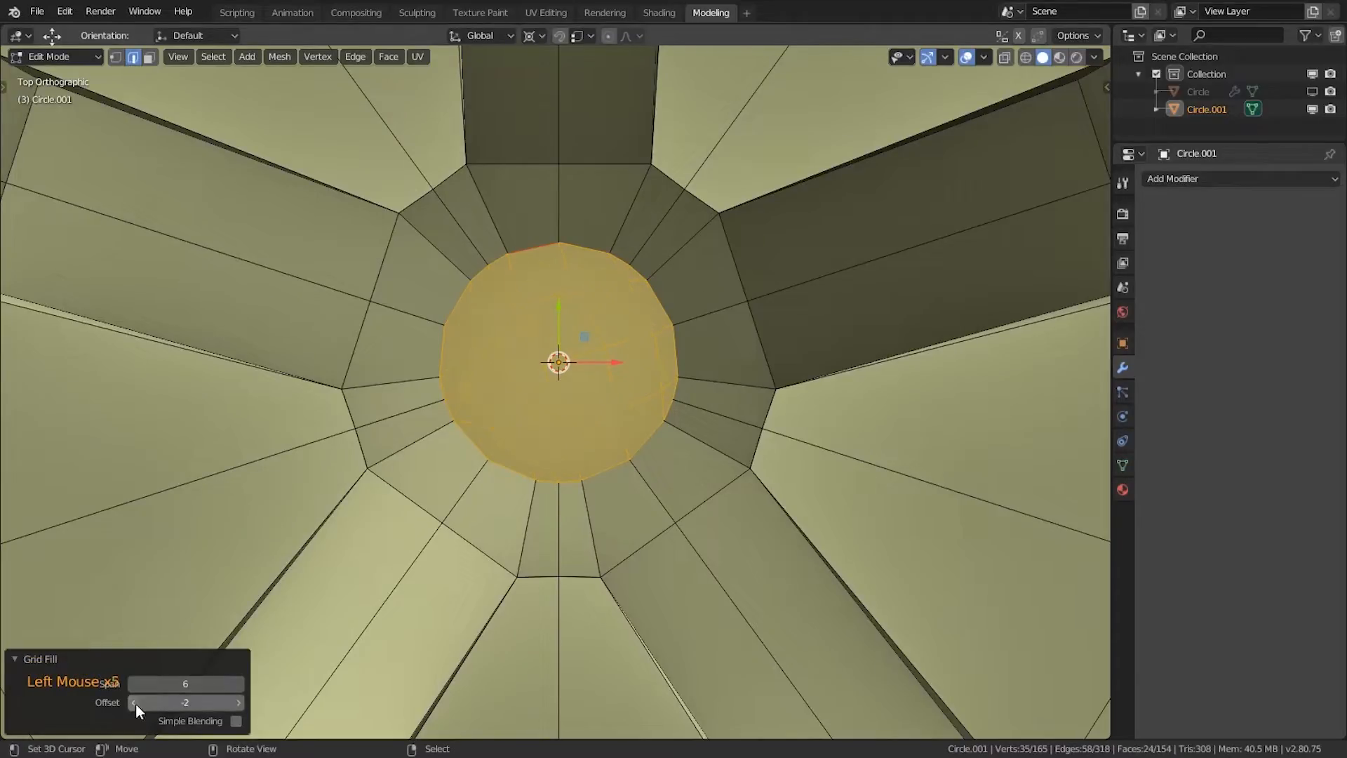
{"action": "scroll", "coordinate": [710, 371], "scroll_direction": "down", "scroll_amount": 1}
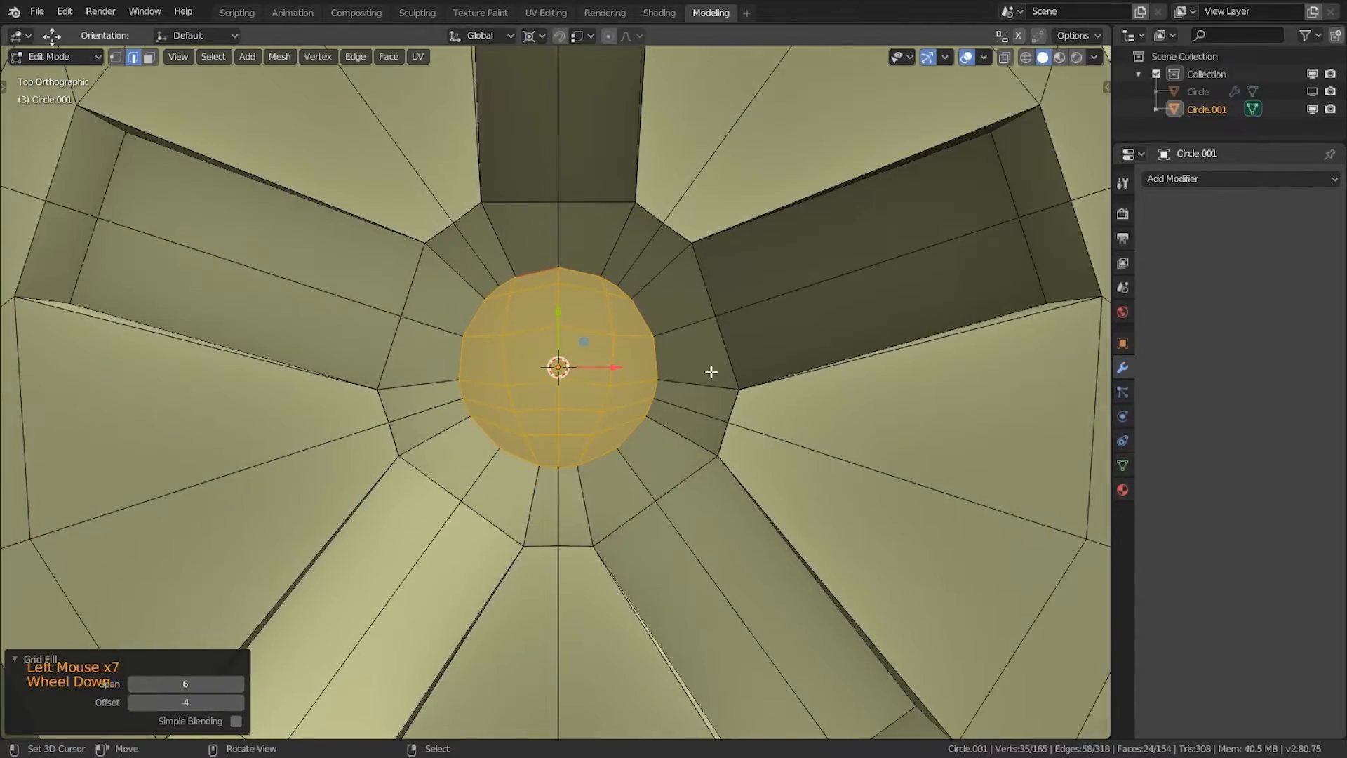
Step: Smooth the inner vertices of the central grid three times with Smooth Vertices
{"action": "key", "text": "1"}
{"action": "key", "text": "a"}
{"action": "scroll", "coordinate": [529, 325], "scroll_direction": "up", "scroll_amount": 2}
{"action": "right_click", "coordinate": [491, 249], "text": "shift"}
{"action": "right_click", "coordinate": [576, 233], "text": "shift"}
{"action": "mouse_move", "coordinate": [501, 323]}
{"action": "left_mouse_down", "text": "ctrl"}
{"action": "mouse_move", "coordinate": [456, 284]}
{"action": "mouse_move", "coordinate": [645, 421]}
{"action": "mouse_move", "coordinate": [512, 474]}
{"action": "mouse_move", "coordinate": [465, 434]}
{"action": "left_mouse_up", "text": "ctrl"}
{"action": "key", "text": "ctrl+v"}
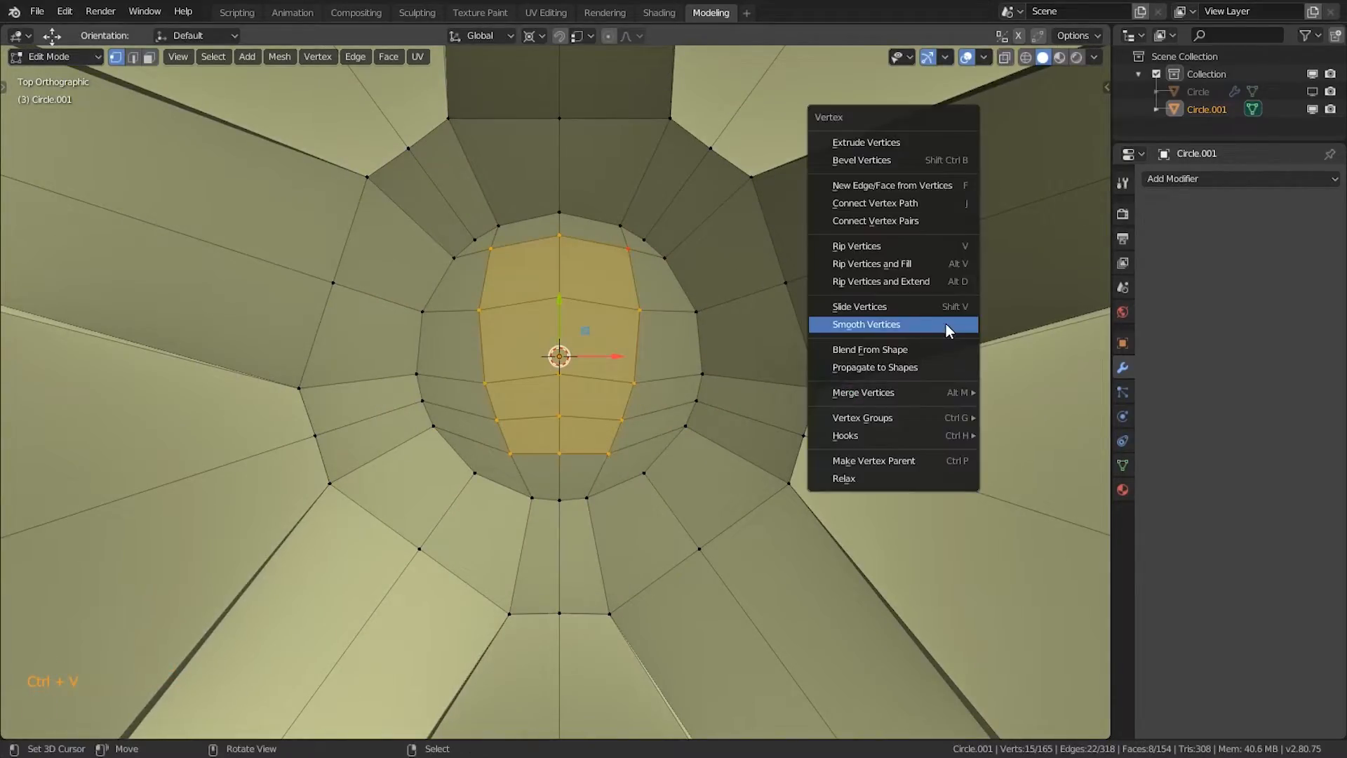
{"action": "left_click", "coordinate": [945, 324]}
{"action": "key", "text": "shift+r"}
{"action": "key", "text": "shift+r"}
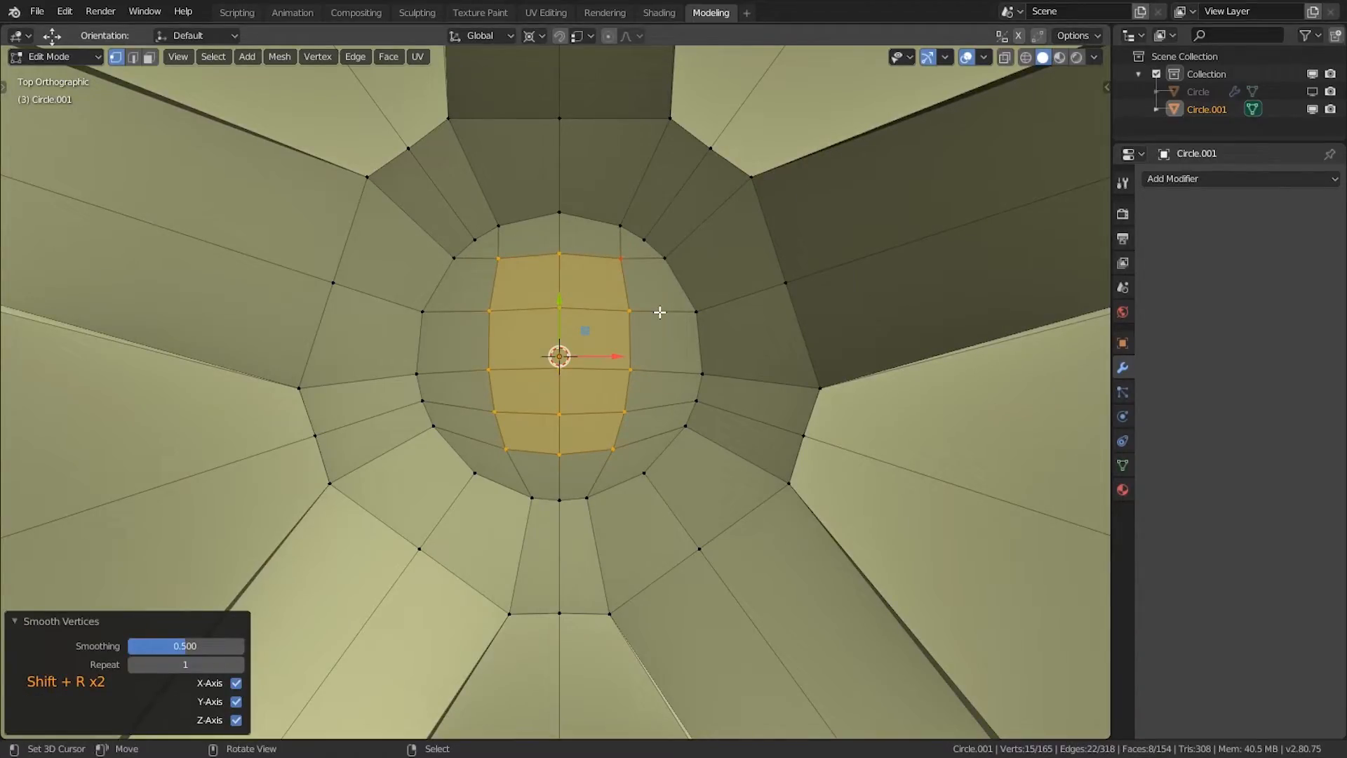
{"action": "key", "text": "a"}
Step: Select the whole central floor of the recess, both the grid and its surrounding ring, and raise it about 0.018 m along Z
{"action": "middle_click_drag", "start_coordinate": [662, 309], "coordinate": [568, 316]}
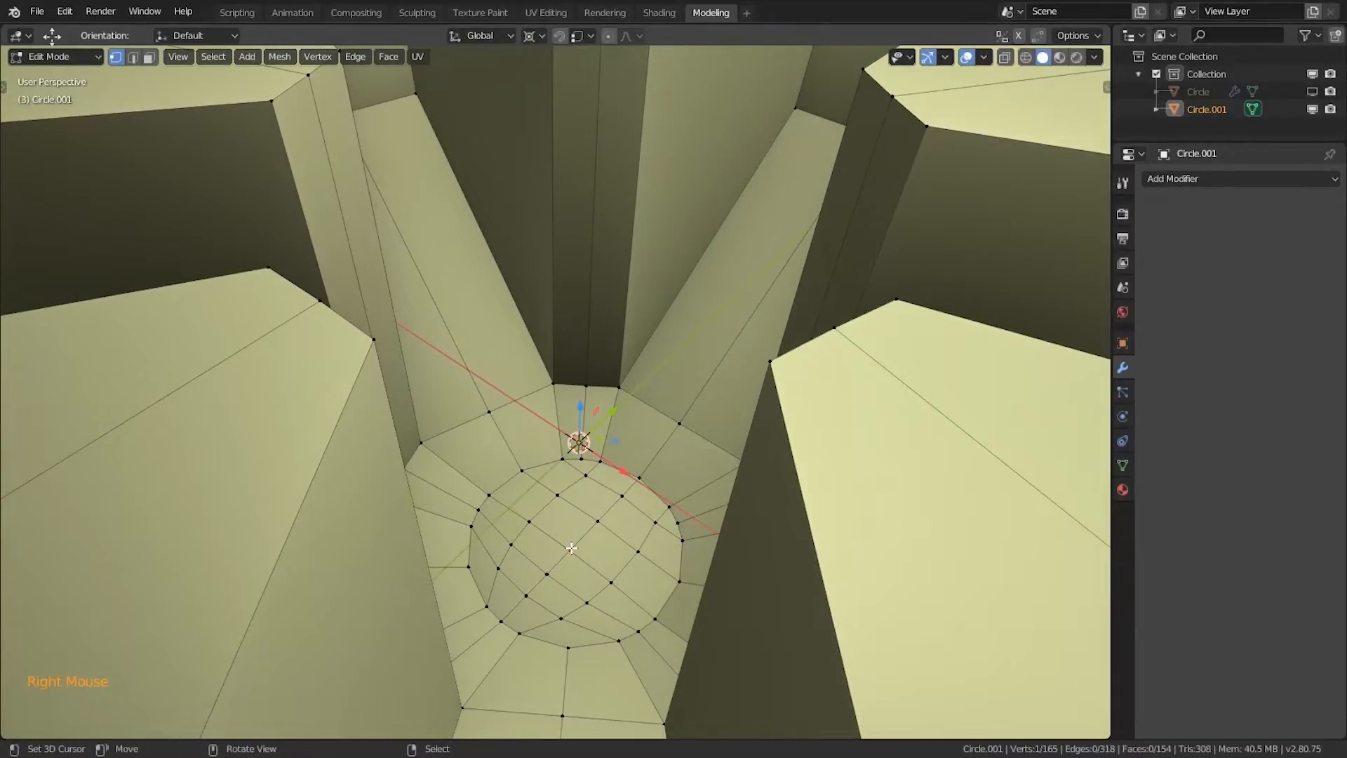
{"action": "key", "text": "ctrl+KP_Add"}
{"action": "key", "text": "ctrl+KP_Add"}
{"action": "key", "text": "ctrl+KP_Add"}
{"action": "key", "text": "ctrl+KP_Add"}
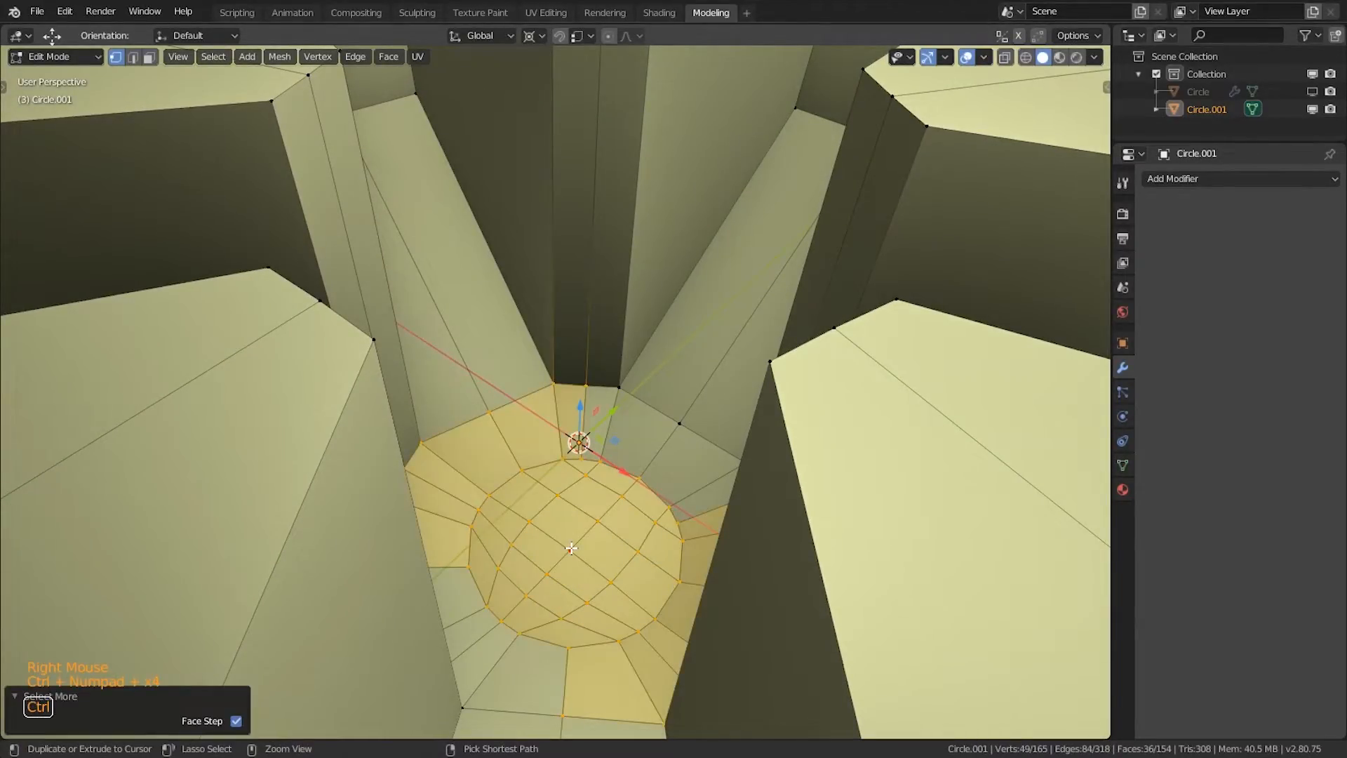
{"action": "left_click", "coordinate": [716, 452], "text": "ctrl"}
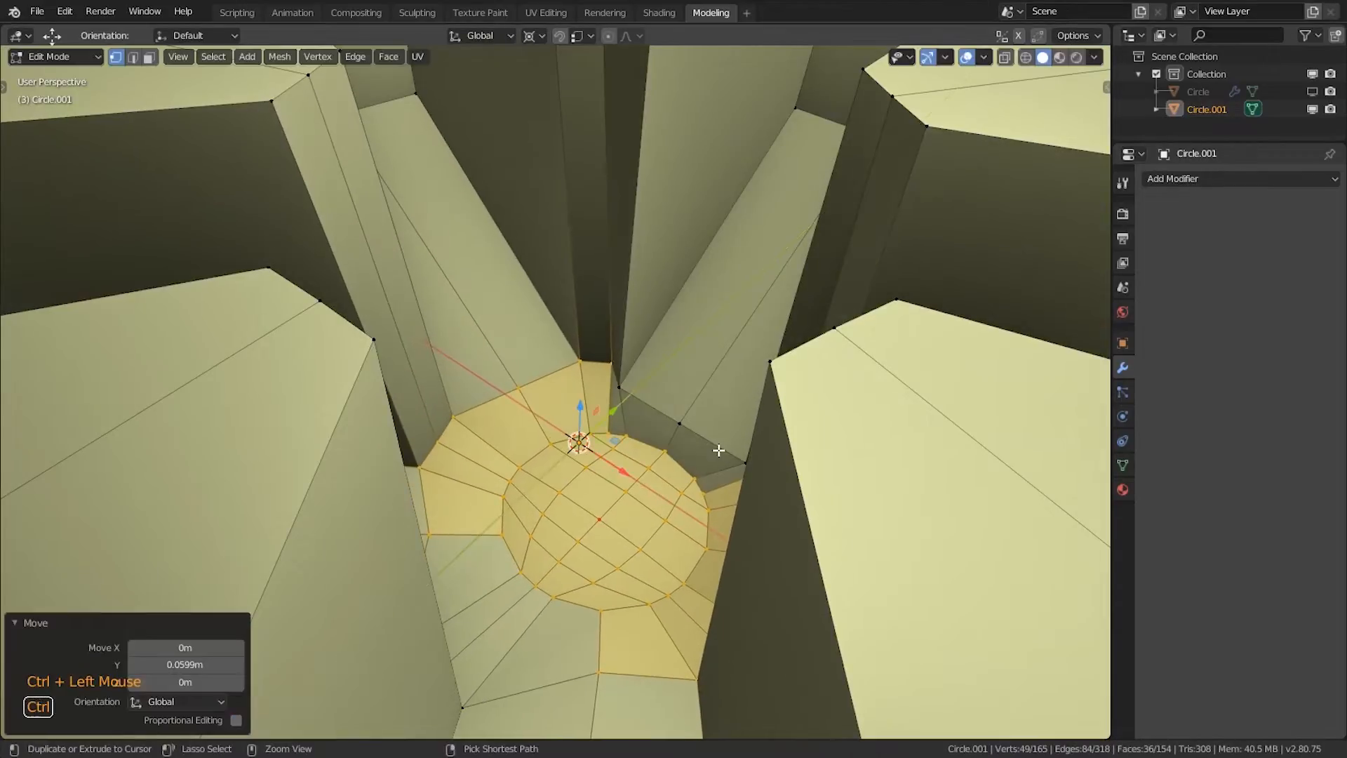
{"action": "key", "text": "ctrl+z"}
{"action": "mouse_move", "coordinate": [523, 370]}
{"action": "left_mouse_down", "text": "ctrl"}
{"action": "mouse_move", "coordinate": [722, 433]}
{"action": "mouse_move", "coordinate": [714, 446]}
{"action": "left_mouse_up", "text": "ctrl"}
{"action": "mouse_move", "coordinate": [708, 442]}
{"action": "middle_mouse_down"}
{"action": "mouse_move", "coordinate": [640, 418]}
{"action": "mouse_move", "coordinate": [499, 289]}
{"action": "middle_mouse_up"}
{"action": "left_click", "coordinate": [487, 256], "text": "ctrl"}
{"action": "left_click", "coordinate": [712, 533], "text": "ctrl"}
{"action": "middle_click_drag", "start_coordinate": [712, 533], "coordinate": [821, 415]}
{"action": "key", "text": "KP_3"}
{"action": "scroll", "coordinate": [824, 414], "scroll_direction": "down", "scroll_amount": 2}
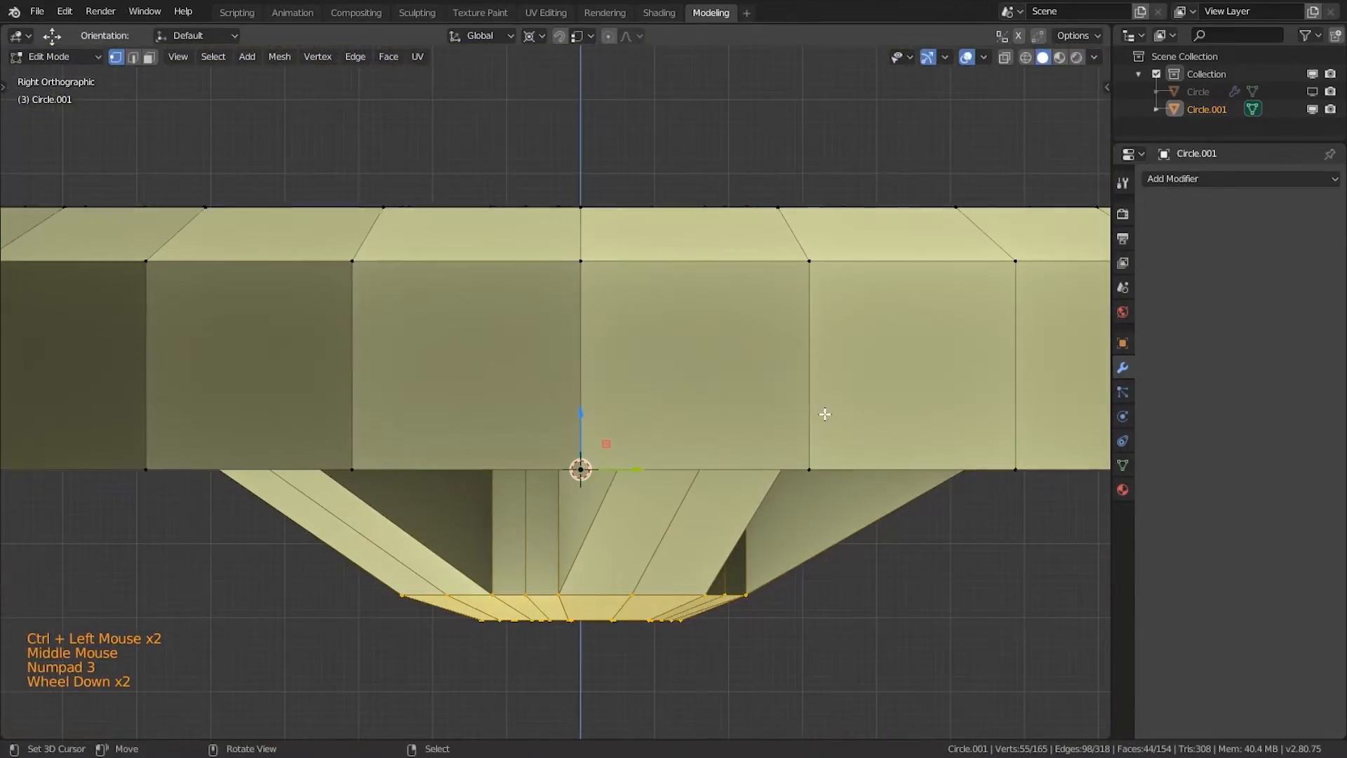
{"action": "scroll", "coordinate": [587, 430], "scroll_direction": "down", "scroll_amount": 3}
{"action": "left_click_drag", "start_coordinate": [571, 380], "coordinate": [671, 346]}
{"action": "middle_click_drag", "start_coordinate": [671, 345], "coordinate": [462, 344]}
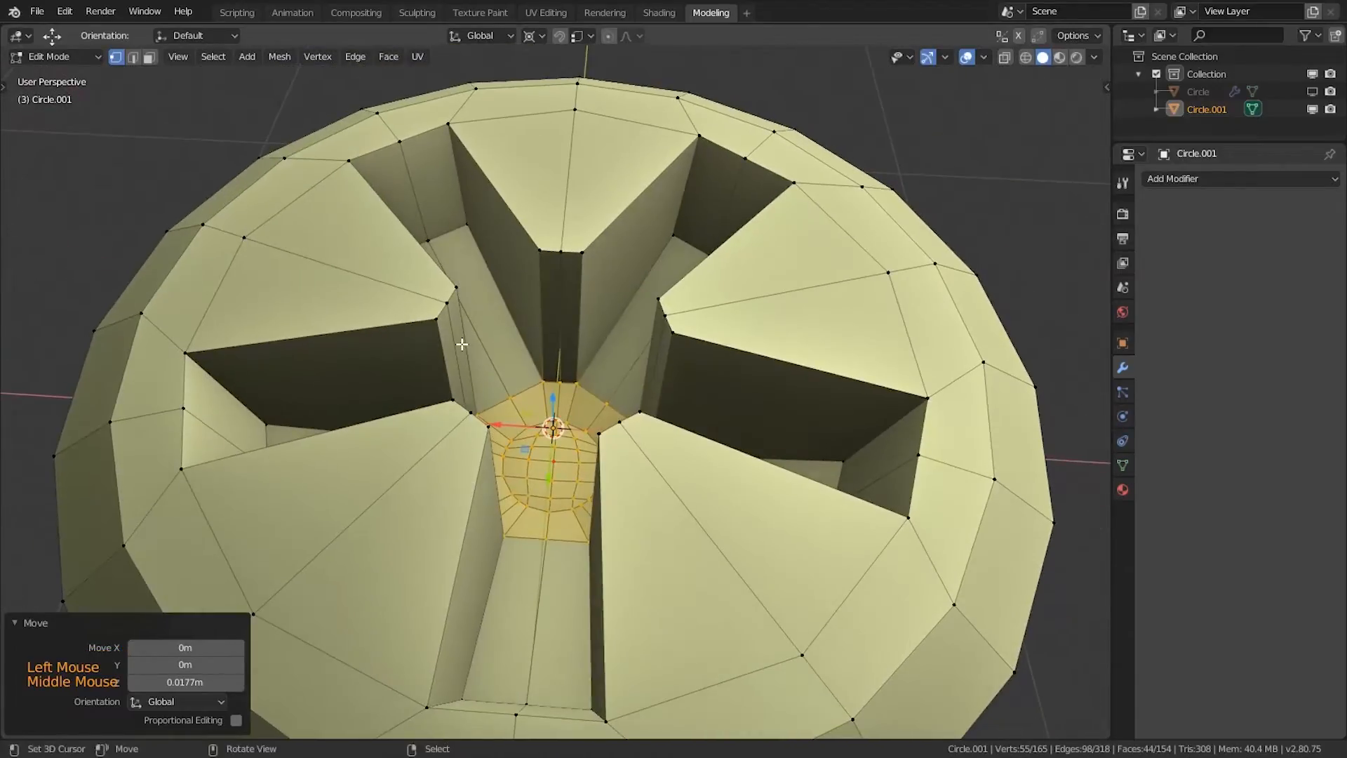
Step: Scale the inner top edges of all five wedges outward by about 1.236 in the horizontal plane
{"action": "key", "text": "2"}
{"action": "right_click", "coordinate": [571, 254], "text": "alt"}
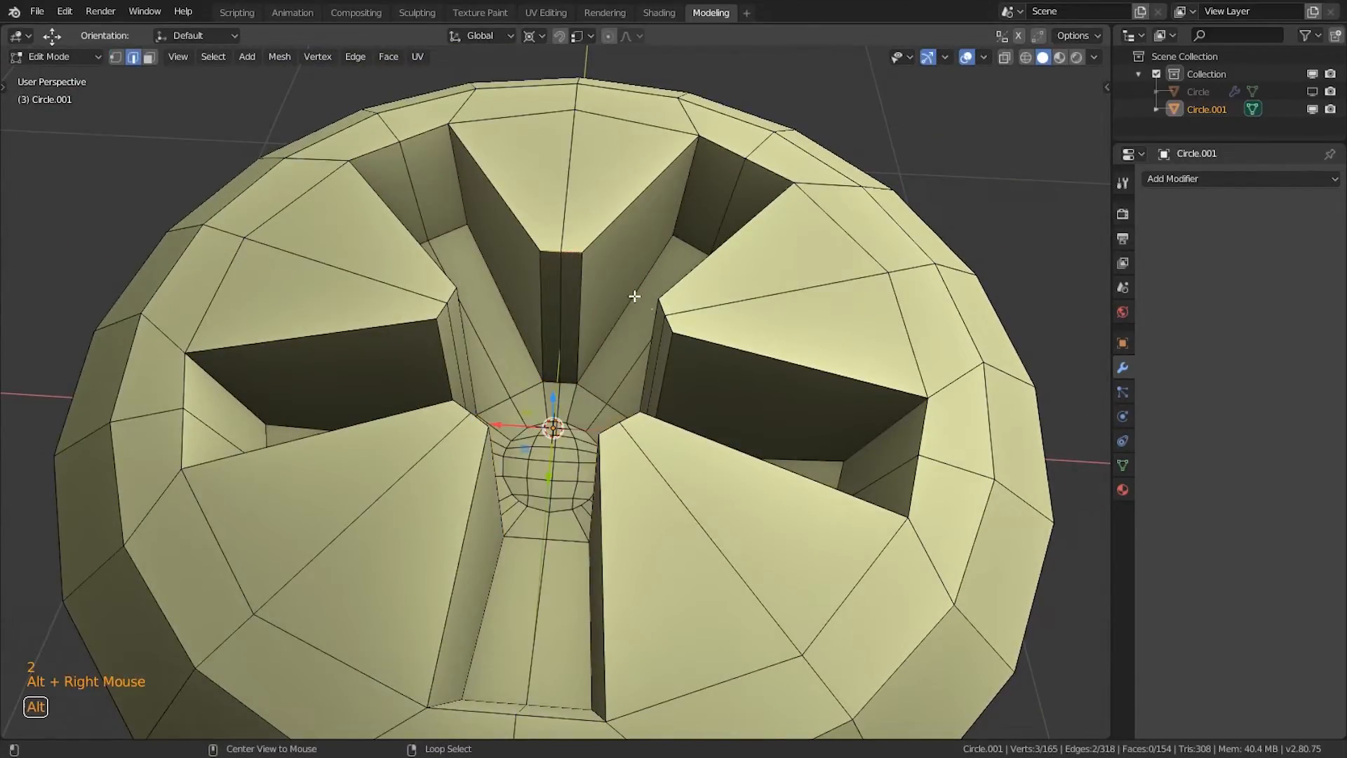
{"action": "right_click", "coordinate": [669, 322], "text": "alt+shift"}
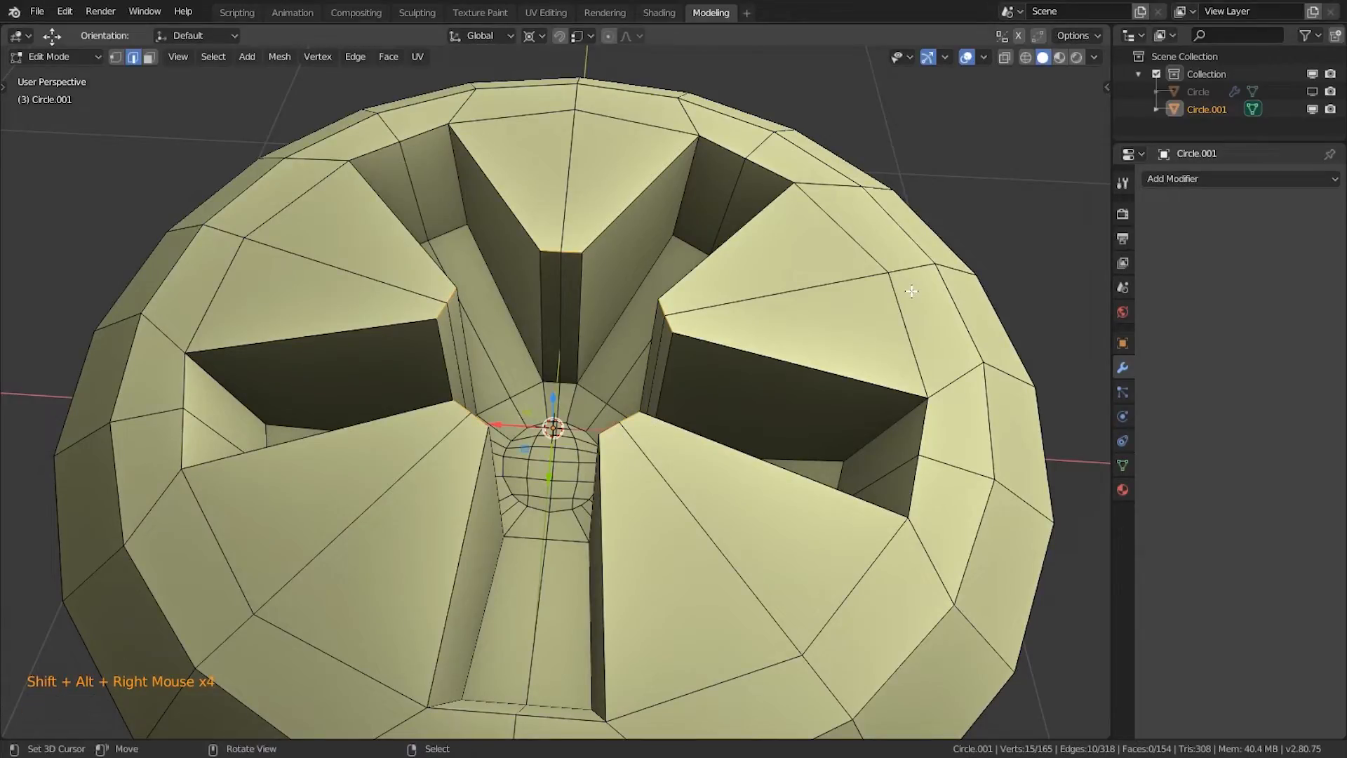
{"action": "key", "text": "s"}
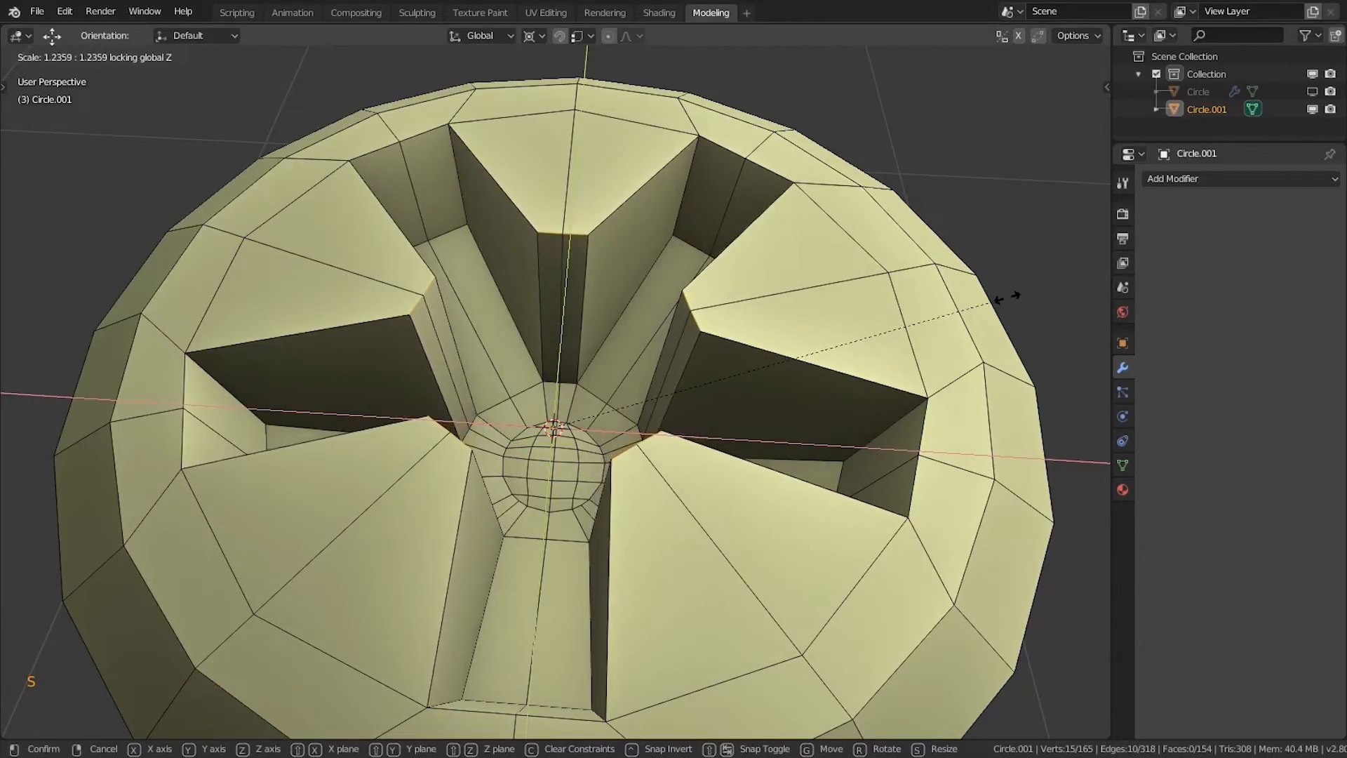
{"action": "left_click", "coordinate": [967, 301]}
Step: Bevel the top outline of the five-armed recess and the two outer rim loops with 2 segments and a width of about 0.01 m
{"action": "middle_click_drag", "start_coordinate": [967, 300], "coordinate": [699, 317]}
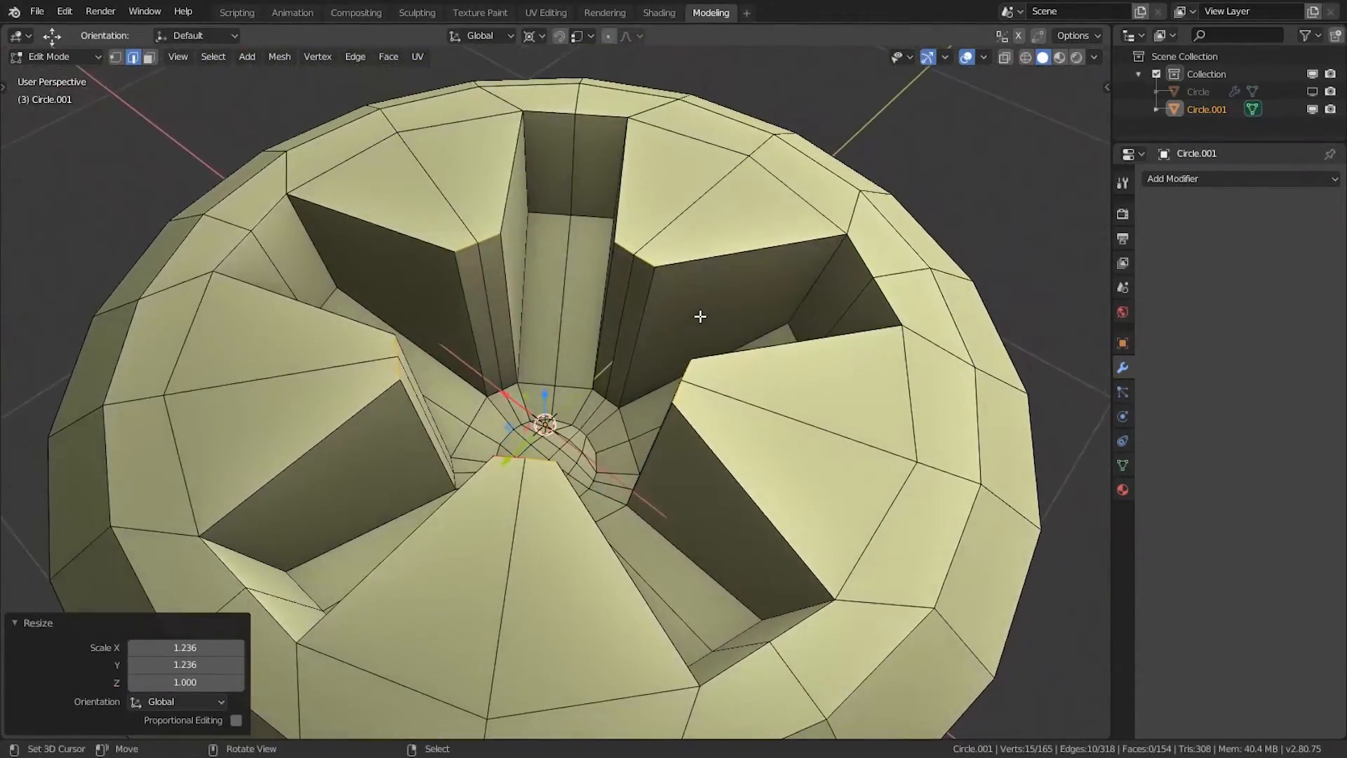
{"action": "right_click", "coordinate": [421, 230], "text": "alt+shift"}
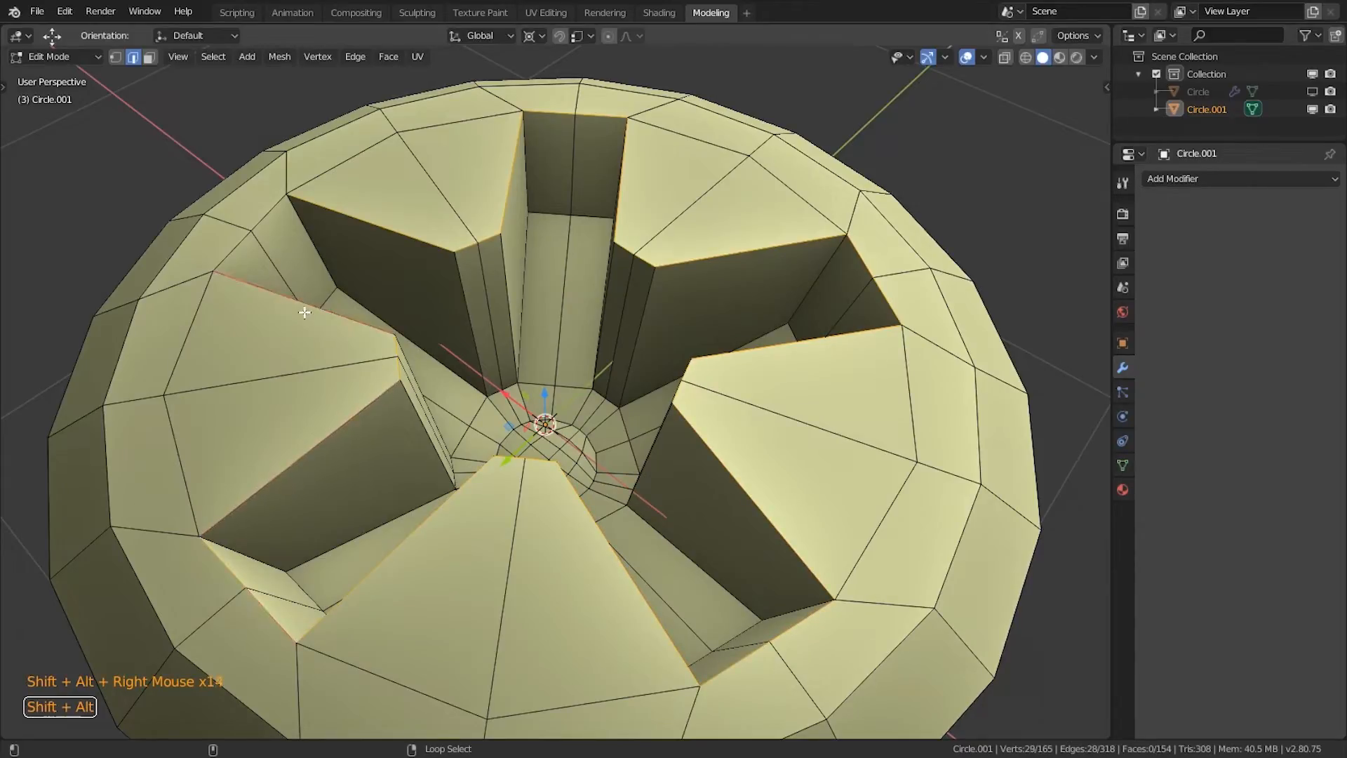
{"action": "middle_click_drag", "start_coordinate": [290, 221], "coordinate": [627, 453]}
{"action": "right_click", "coordinate": [977, 490], "text": "alt+shift"}
{"action": "right_click", "coordinate": [1043, 561], "text": "alt+shift"}
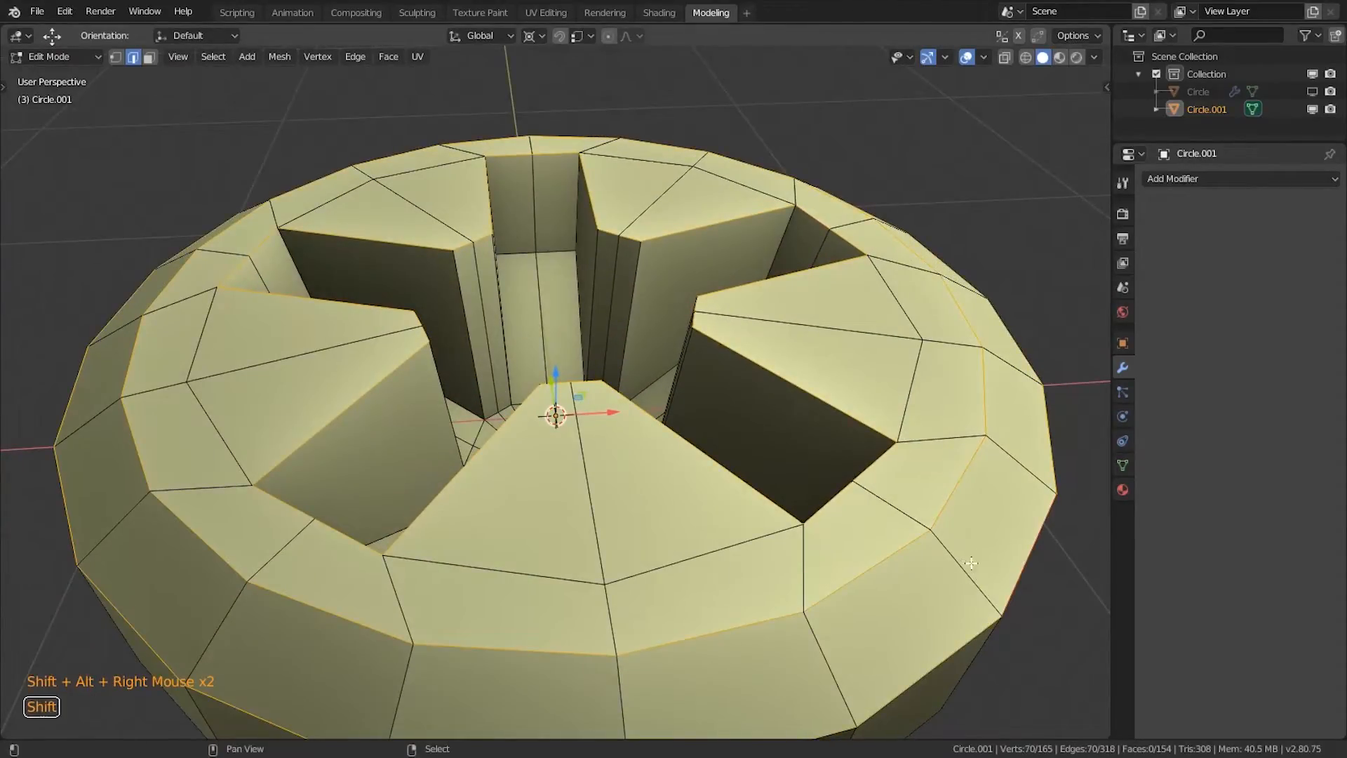
{"action": "middle_click_drag", "start_coordinate": [976, 565], "coordinate": [790, 490], "text": "shift"}
{"action": "key", "text": "ctrl+b"}
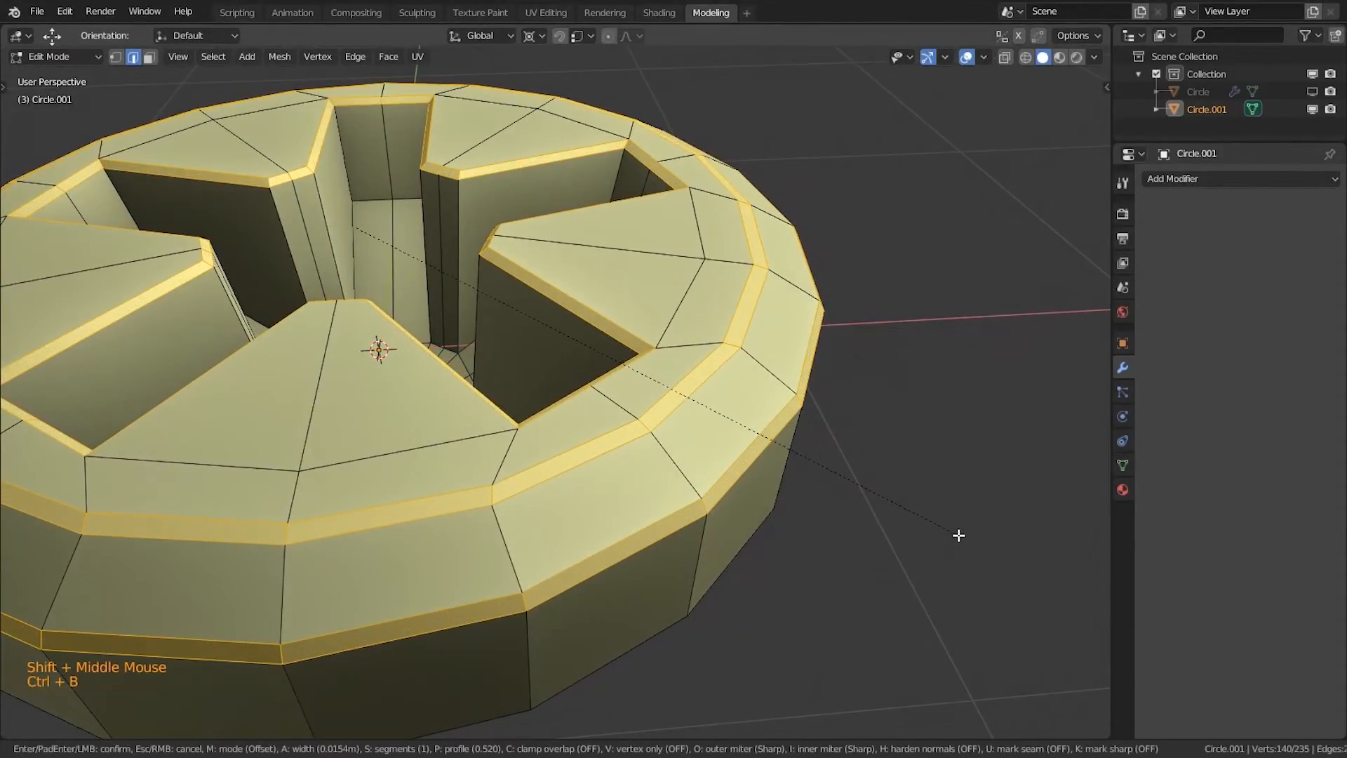
{"action": "scroll", "coordinate": [958, 535], "scroll_direction": "up", "scroll_amount": 1}
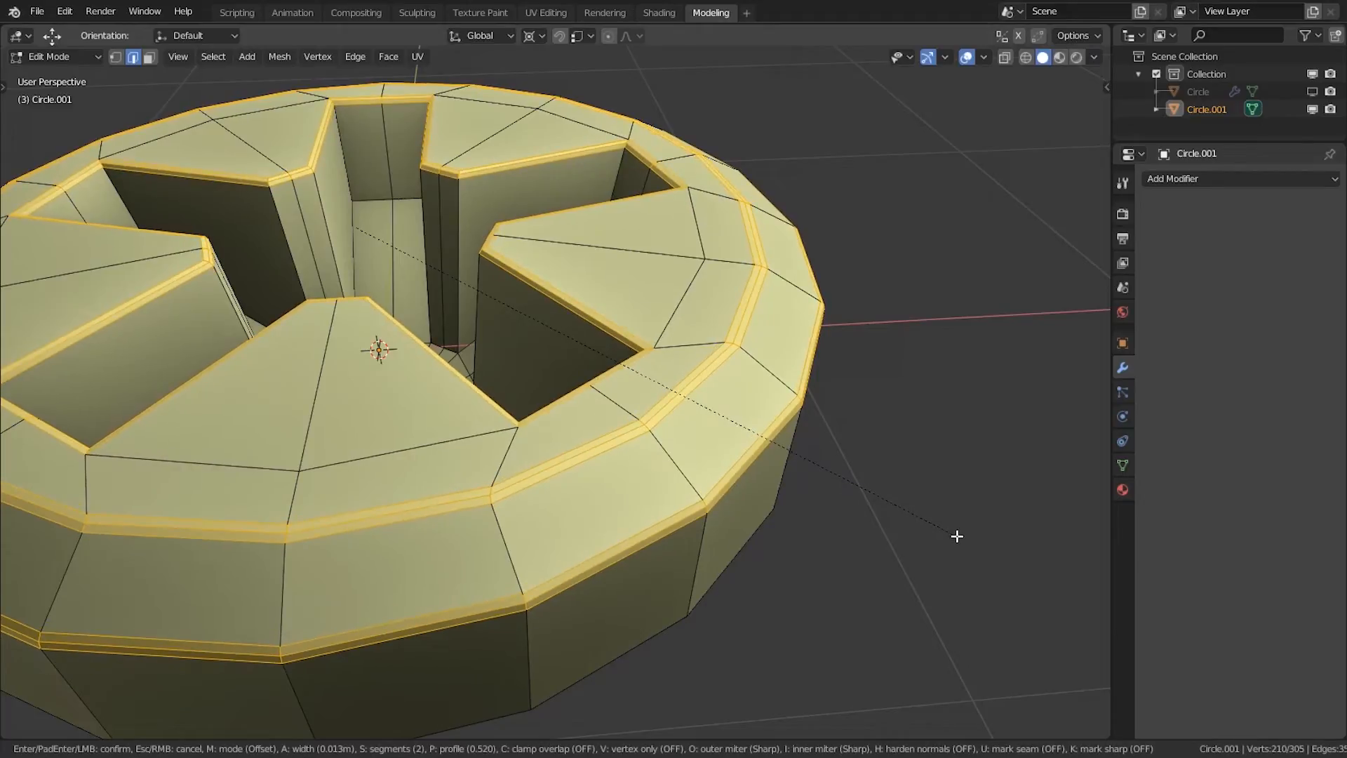
{"action": "key", "text": "shift"}
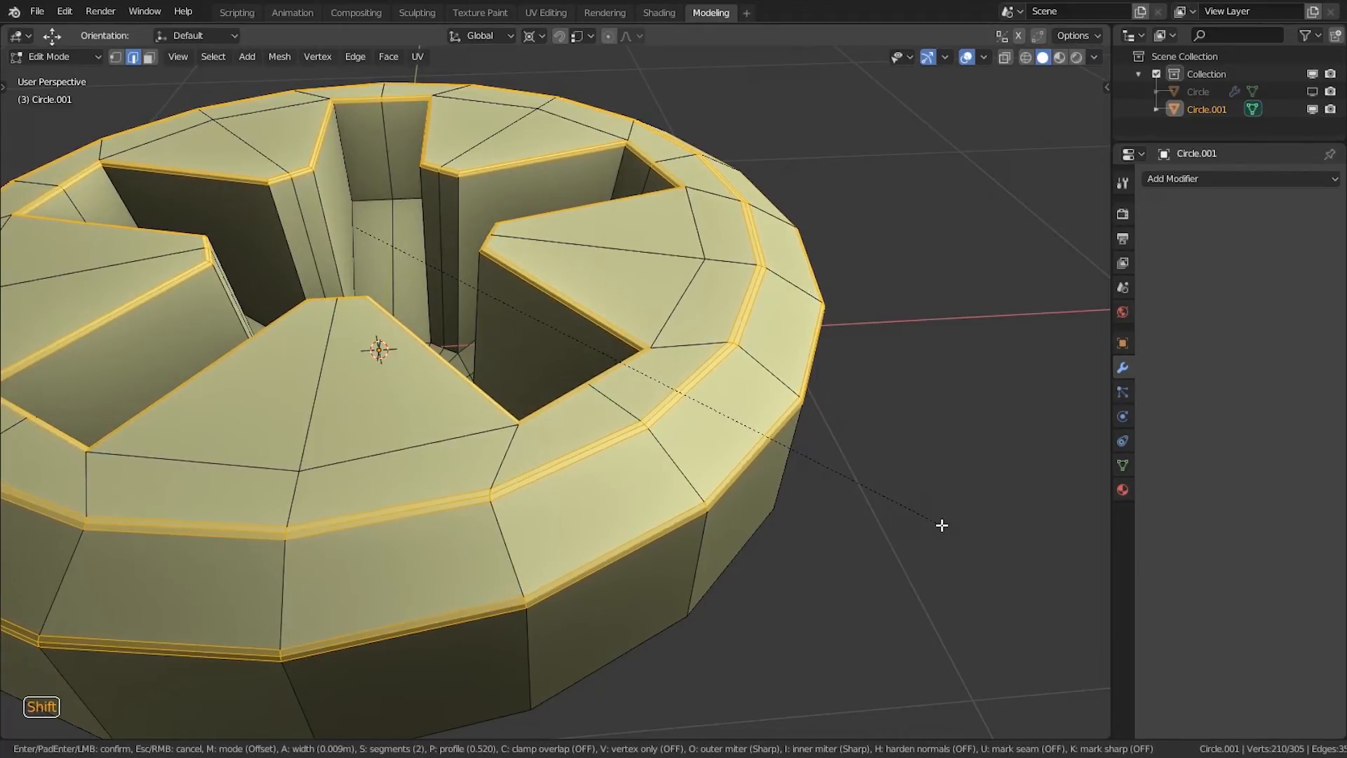
{"action": "left_click", "coordinate": [942, 526]}
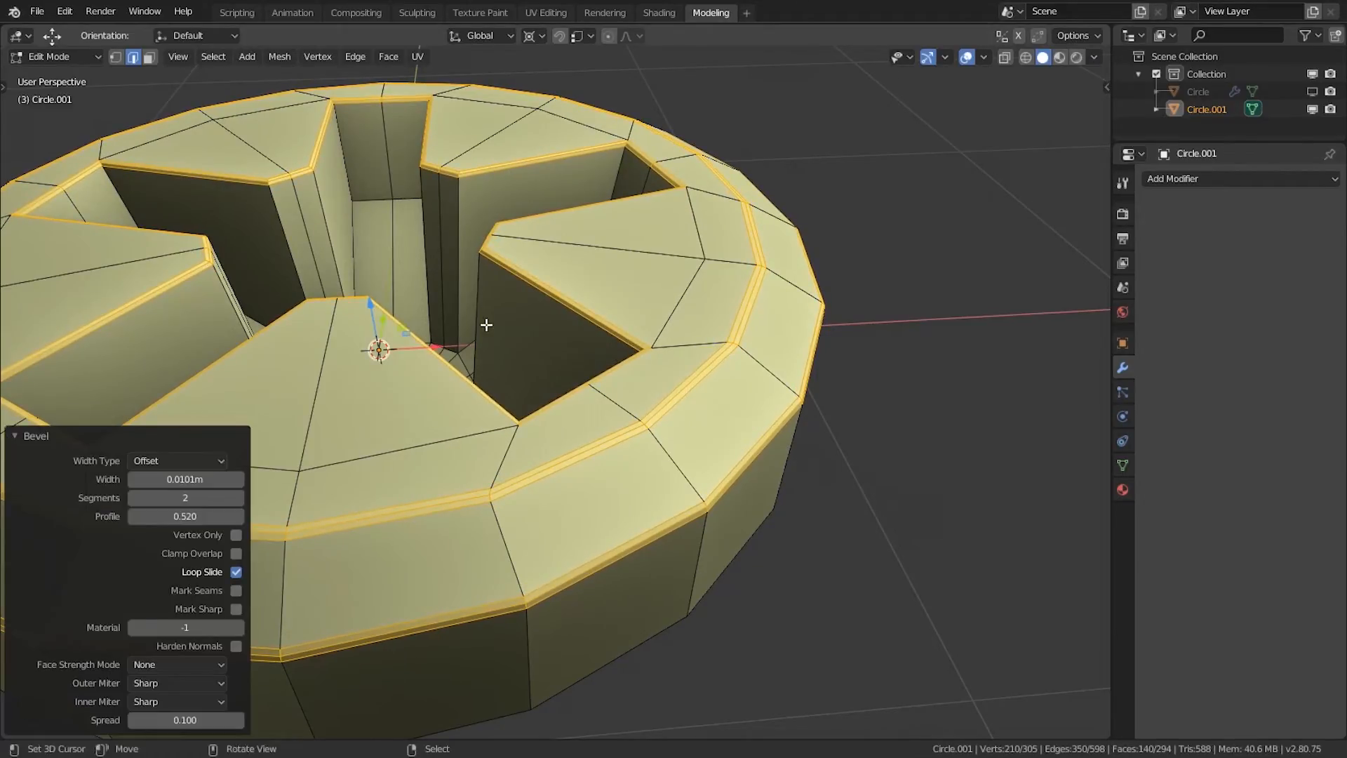
Step: Bevel the bottom edges along the walls of all five recess arms with 2 segments and a width of about 0.036 m
{"action": "key", "text": "alt+a"}
{"action": "middle_click_drag", "start_coordinate": [333, 230], "coordinate": [595, 406], "text": "shift"}
{"action": "right_click", "coordinate": [535, 328], "text": "alt+shift"}
{"action": "right_click", "coordinate": [588, 362], "text": "alt+shift"}
{"action": "right_click", "coordinate": [598, 440], "text": "alt+shift"}
{"action": "right_click", "coordinate": [694, 331], "text": "alt+shift"}
{"action": "middle_click_drag", "start_coordinate": [694, 331], "coordinate": [545, 298]}
{"action": "right_click", "coordinate": [606, 404], "text": "alt+shift"}
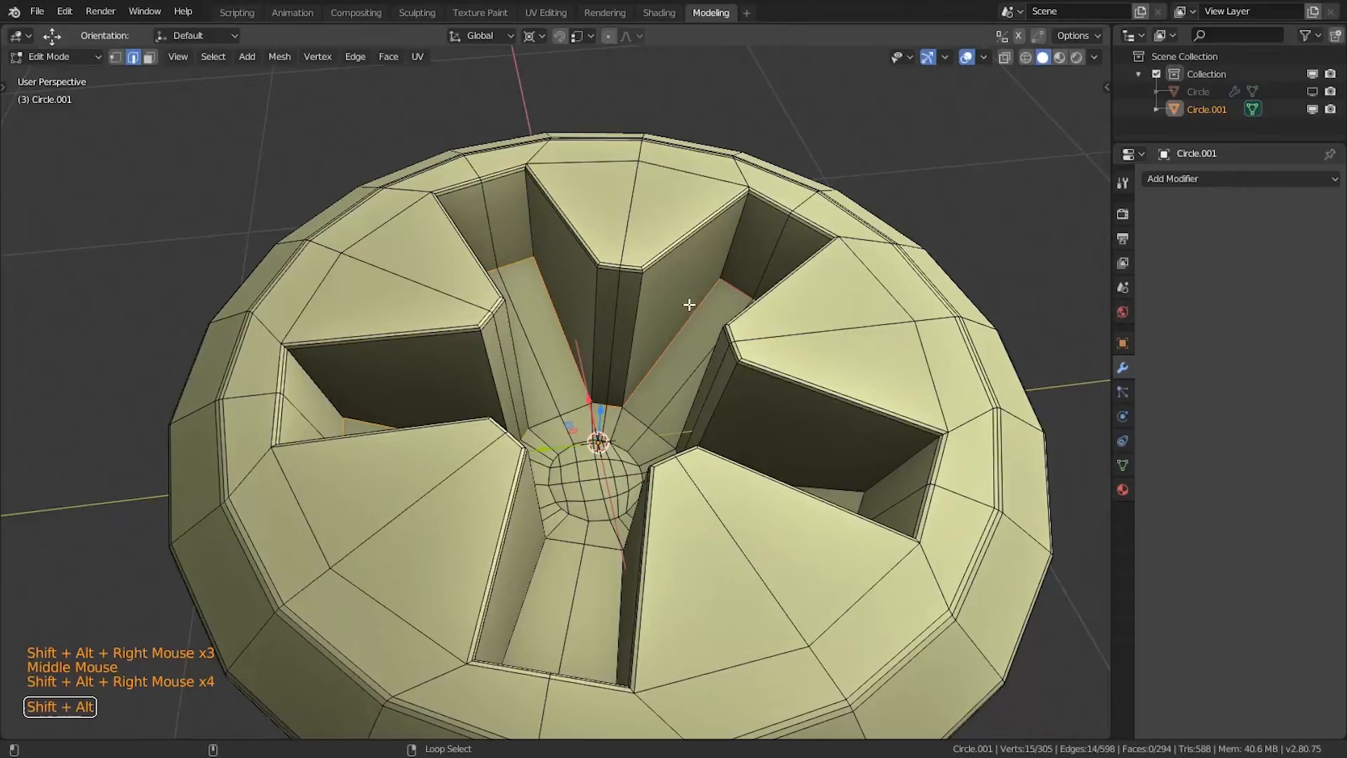
{"action": "middle_click_drag", "start_coordinate": [727, 291], "coordinate": [512, 340]}
{"action": "right_click", "coordinate": [491, 316], "text": "alt+shift"}
{"action": "right_click", "coordinate": [551, 383], "text": "alt+shift"}
{"action": "right_click", "coordinate": [626, 294], "text": "alt+shift"}
{"action": "right_click", "coordinate": [639, 284], "text": "alt+shift"}
{"action": "middle_click_drag", "start_coordinate": [638, 285], "coordinate": [491, 319]}
{"action": "right_click", "coordinate": [486, 322], "text": "alt+shift"}
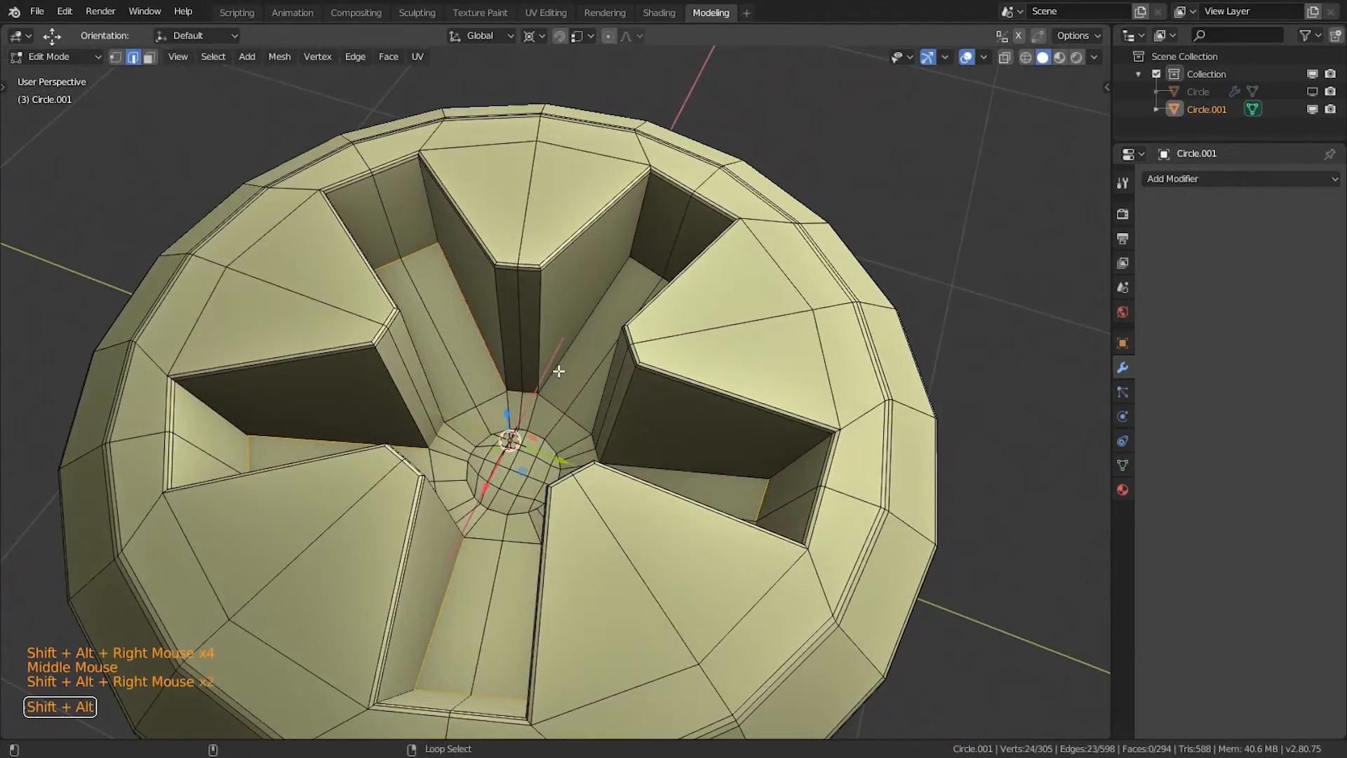
{"action": "middle_click_drag", "start_coordinate": [634, 280], "coordinate": [625, 417]}
{"action": "right_click", "coordinate": [546, 484], "text": "alt+shift"}
{"action": "right_click", "coordinate": [581, 439], "text": "alt+shift"}
{"action": "key", "text": "ctrl+b"}
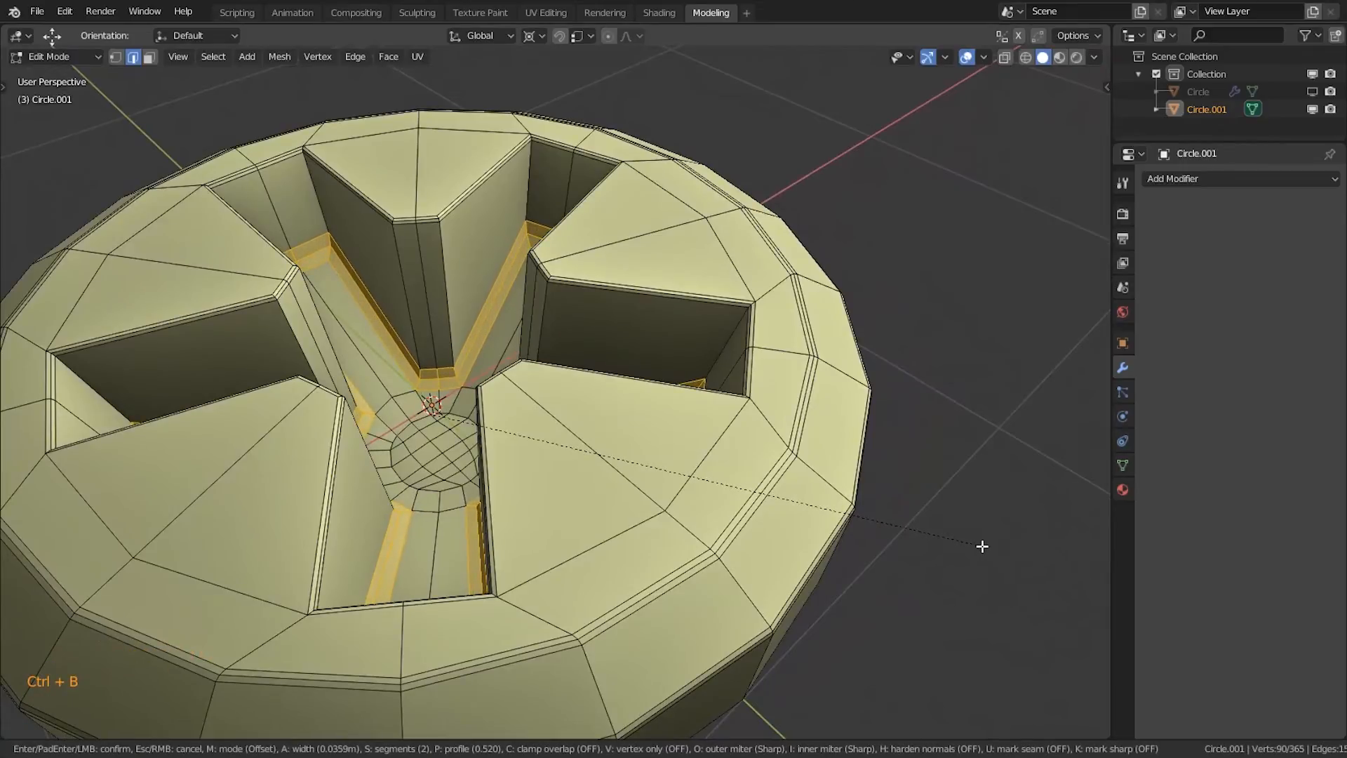
{"action": "left_click", "coordinate": [981, 546]}
Step: Clear the selection and add a level 3 Subdivision Surface to the bolt head in Object Mode
{"action": "key", "text": "alt+a"}
{"action": "middle_click_drag", "start_coordinate": [435, 392], "coordinate": [558, 394]}
{"action": "scroll", "coordinate": [559, 394], "scroll_direction": "down", "scroll_amount": 3}
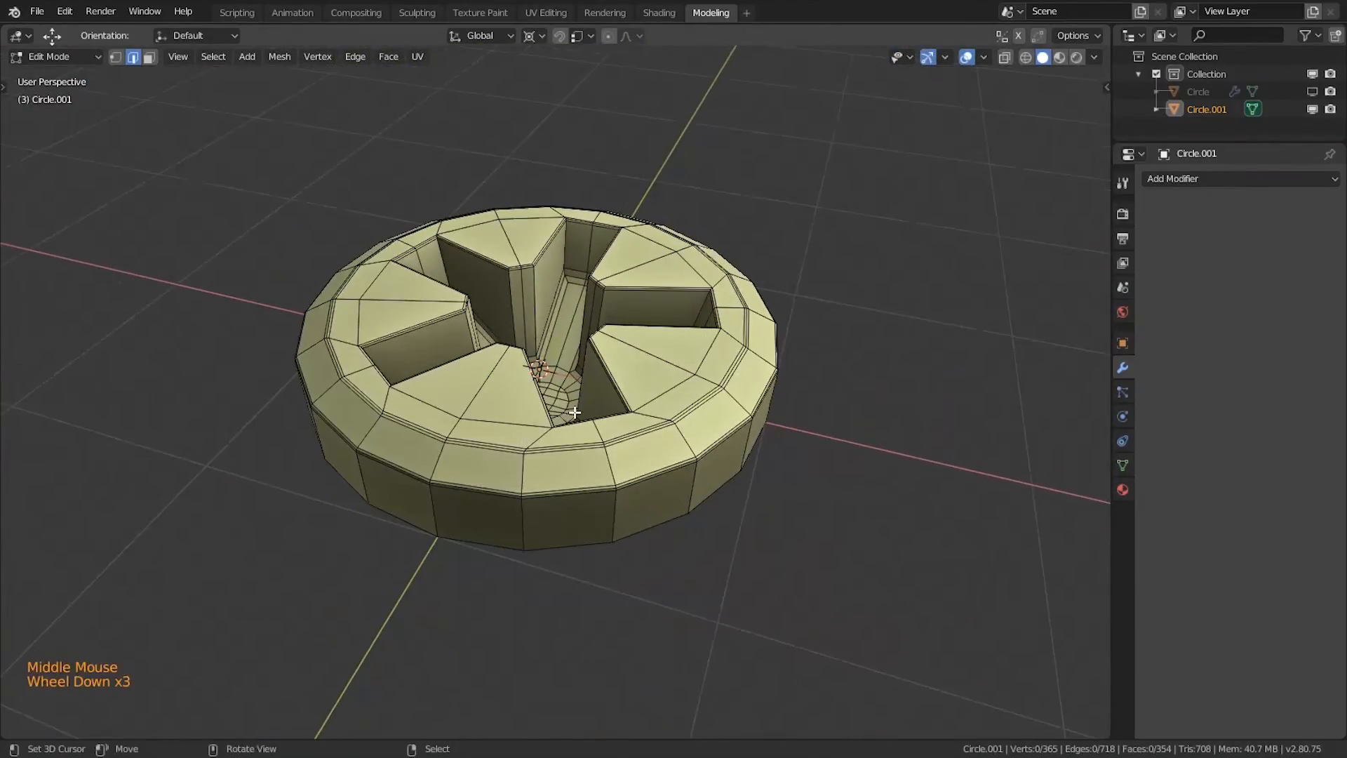
{"action": "key", "text": "Tab"}
{"action": "key", "text": "ctrl+3"}
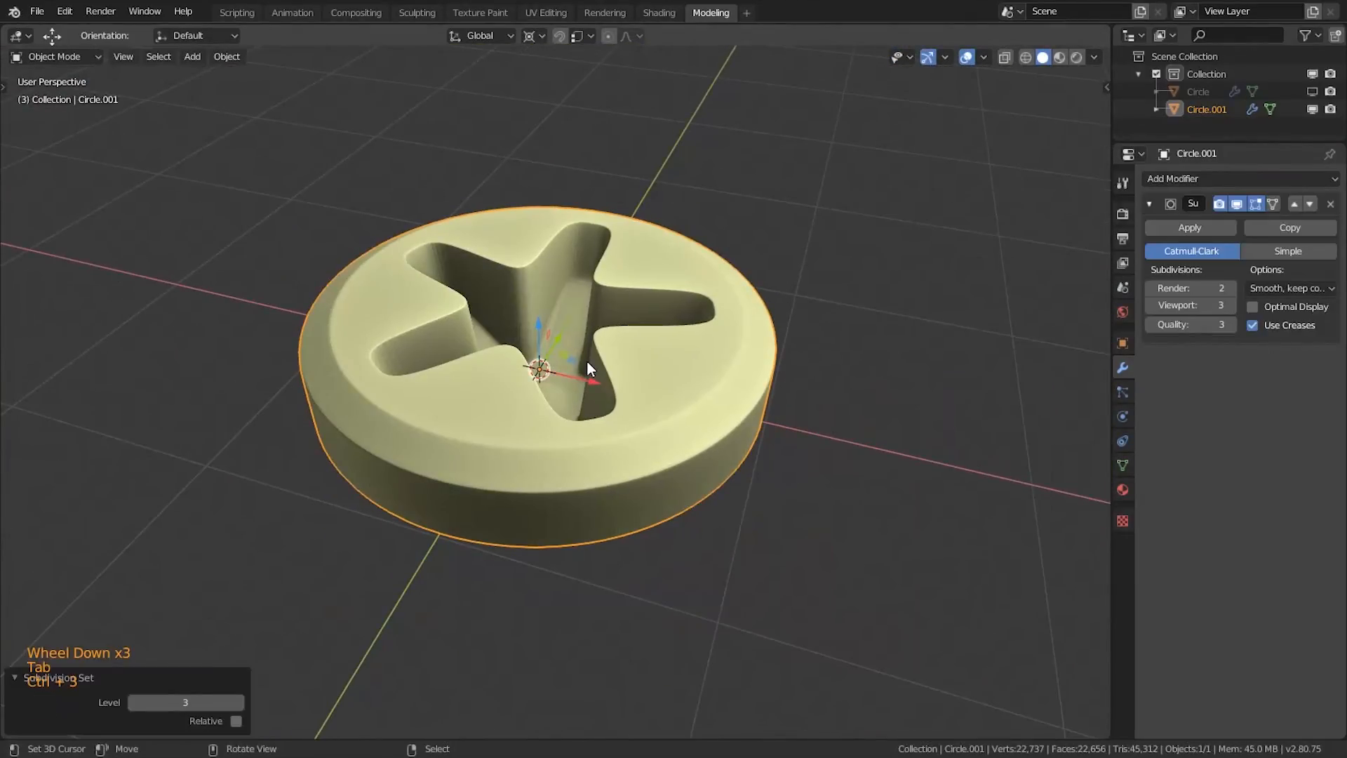
Step: Fit the edit cage to the subdivided surface and show the bolt head's topology in Edit Mode from the top with nothing selected
{"action": "left_click", "coordinate": [1273, 204]}
{"action": "key", "text": "Tab"}
{"action": "key", "text": "a"}
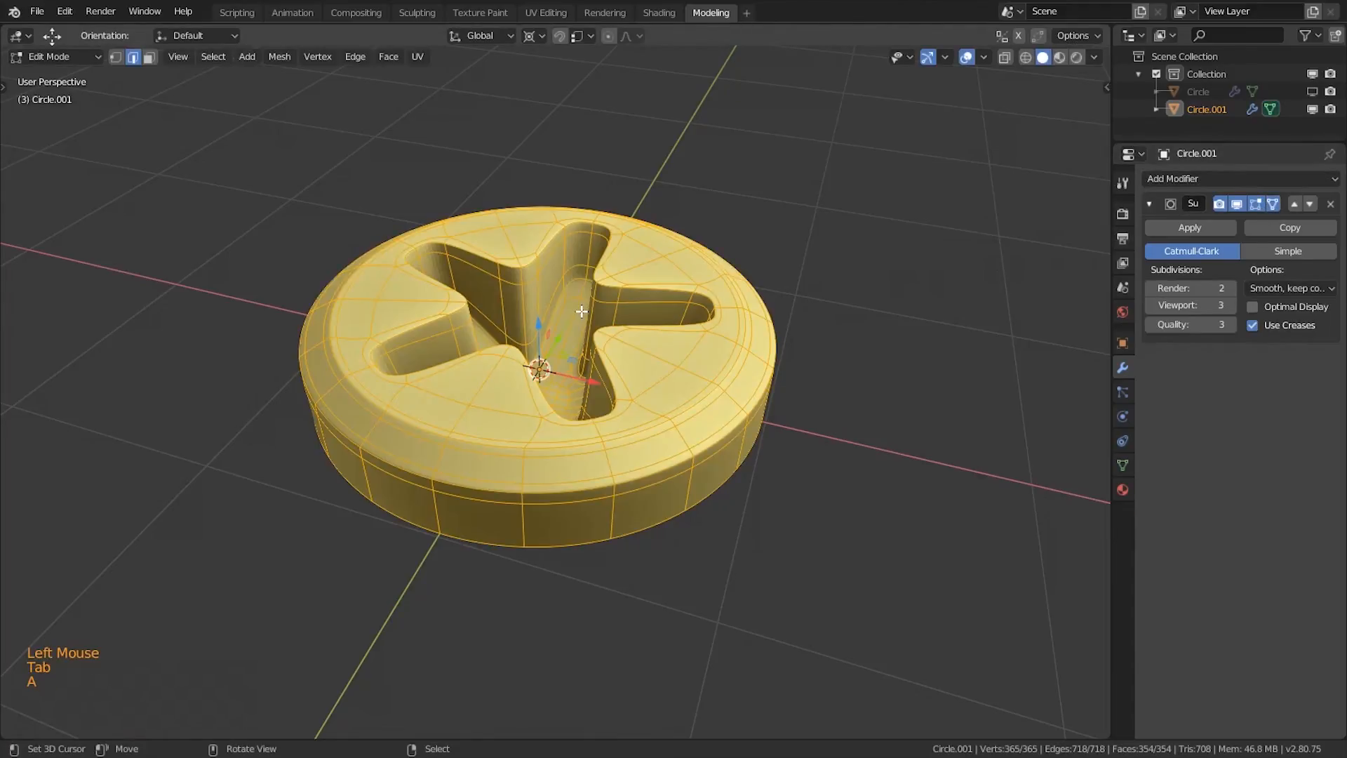
{"action": "key", "text": "a"}
{"action": "key", "text": "KP_7"}
{"action": "scroll", "coordinate": [588, 327], "scroll_direction": "down", "scroll_amount": 2}
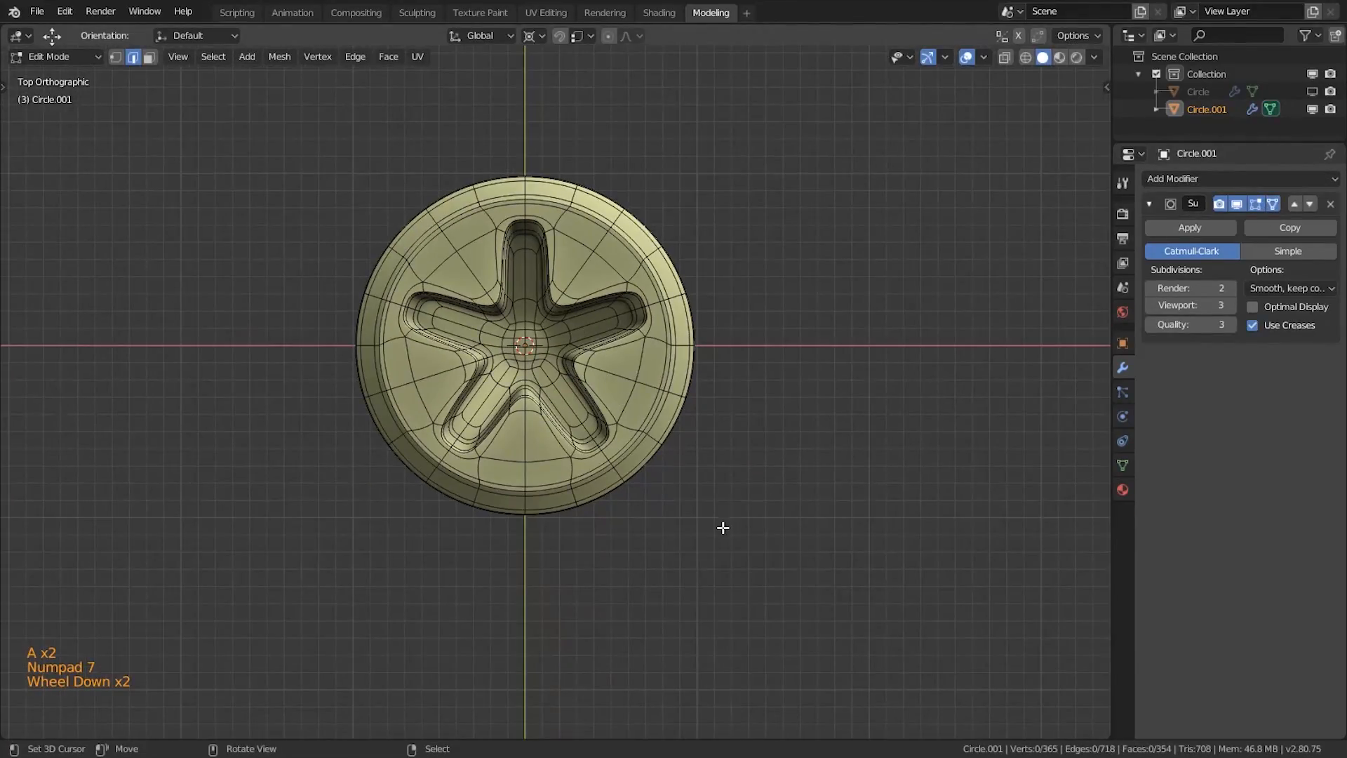